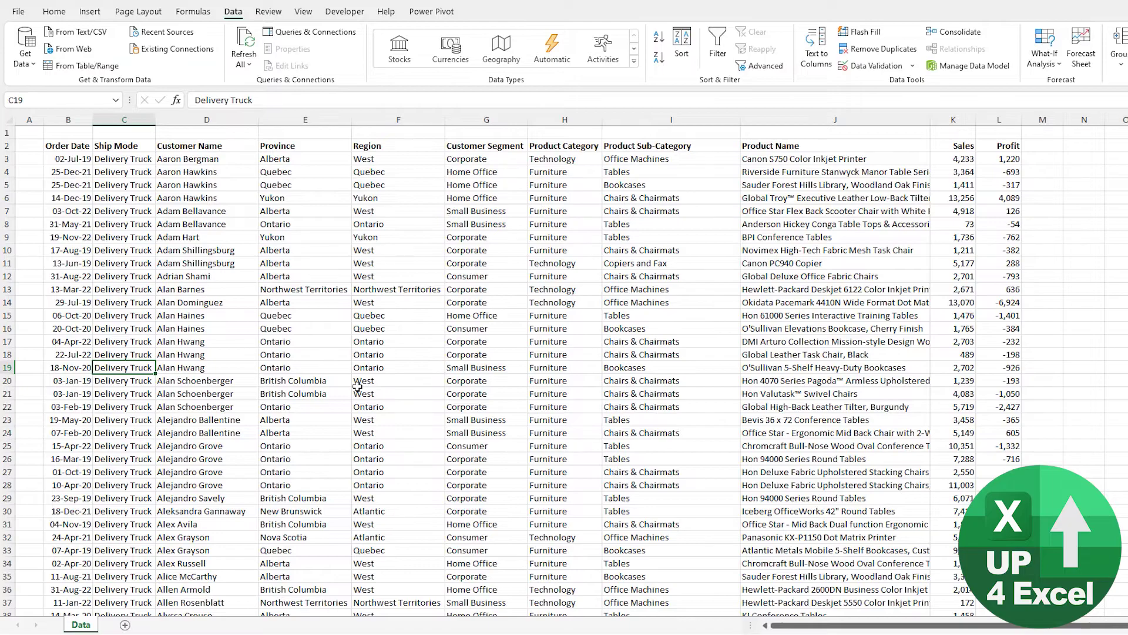
Step: Convert B2:L8401 into a table with headers and apply a grey Medium table style
{"action": "key", "text": "ctrl+Down"}
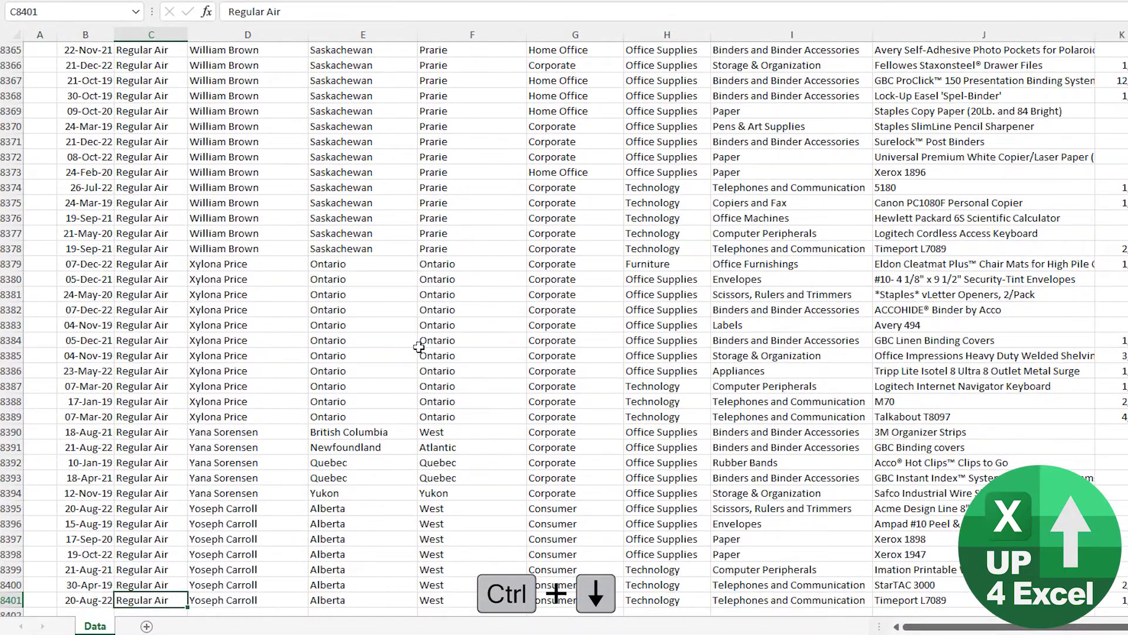
{"action": "key", "text": "ctrl+Up"}
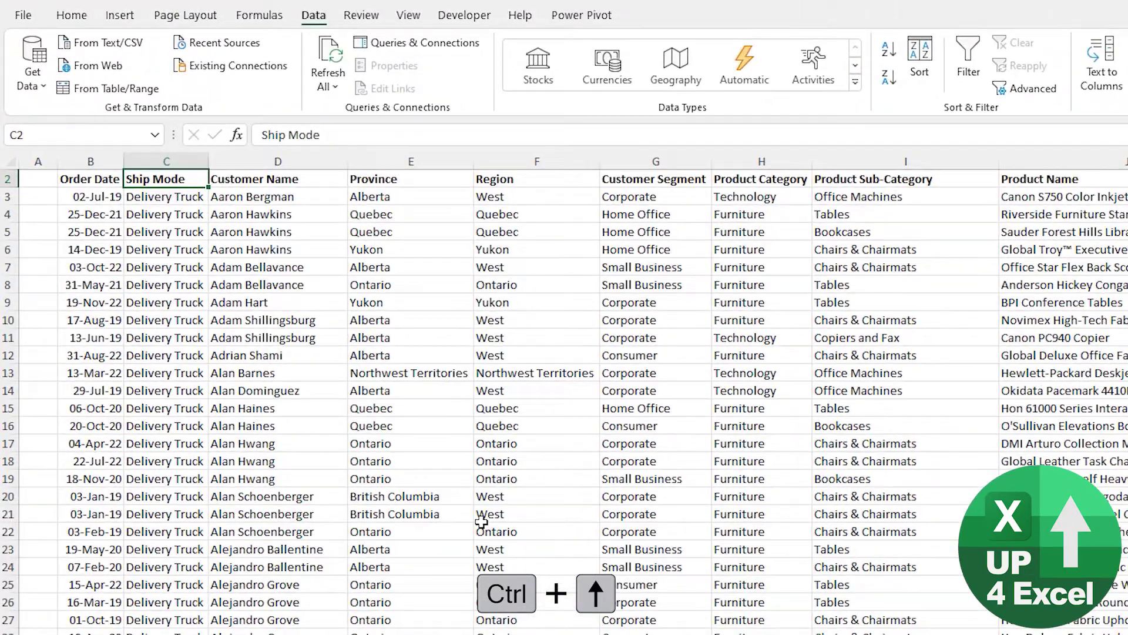
{"action": "scroll", "coordinate": [481, 522], "scroll_direction": "up", "scroll_amount": 1}
{"action": "key", "text": "Down"}
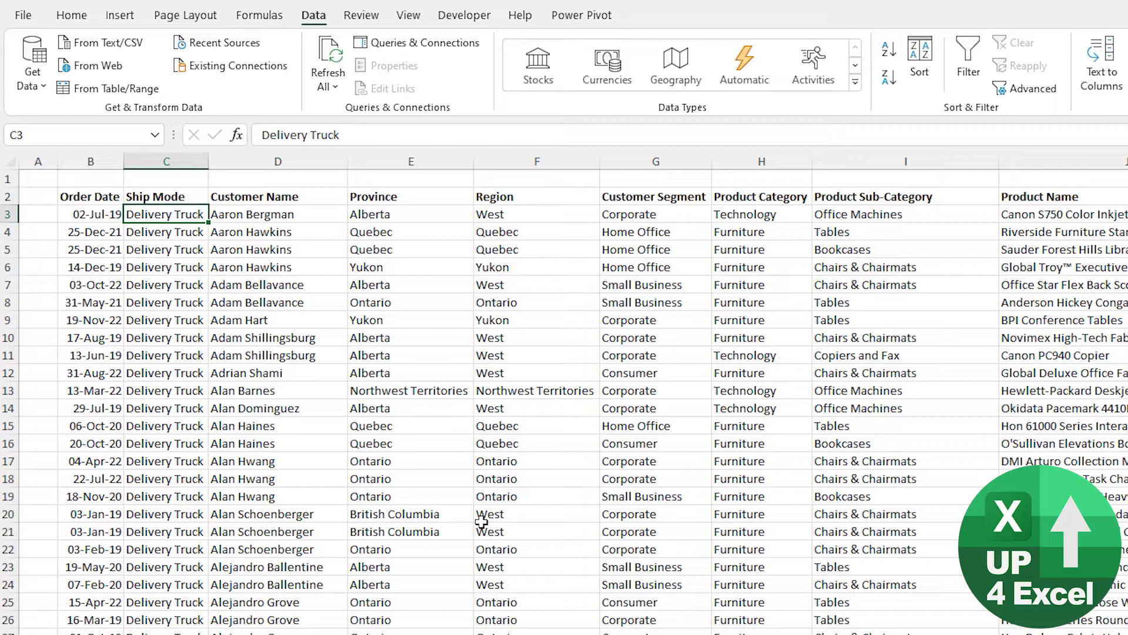
{"action": "key", "text": "ctrl+t"}
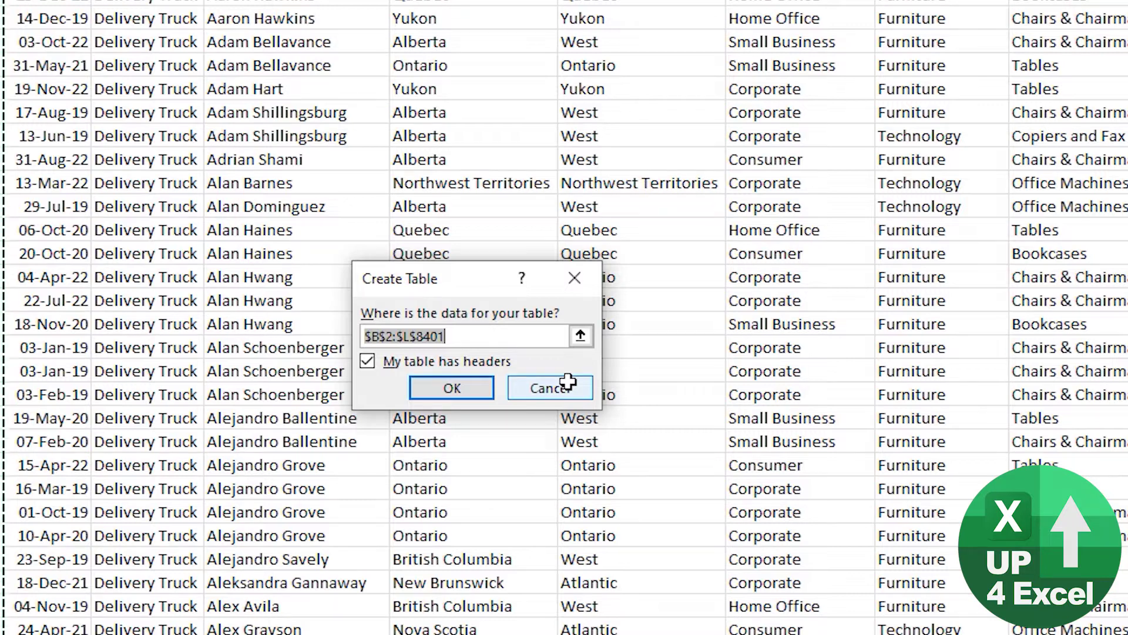
{"action": "key", "text": "Return"}
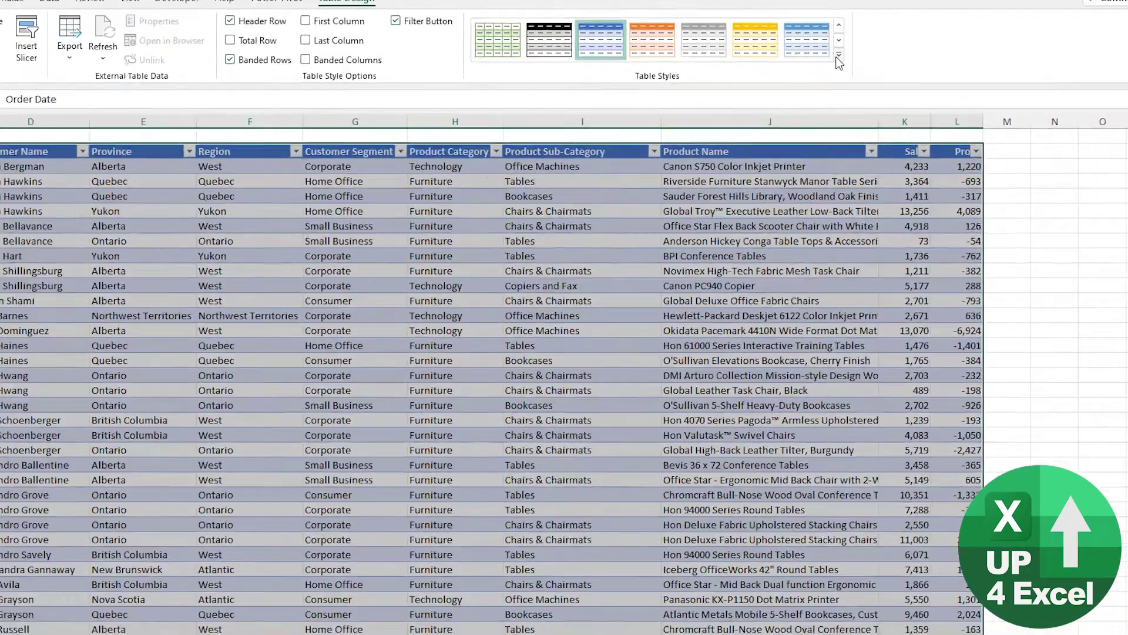
{"action": "left_click", "coordinate": [924, 60]}
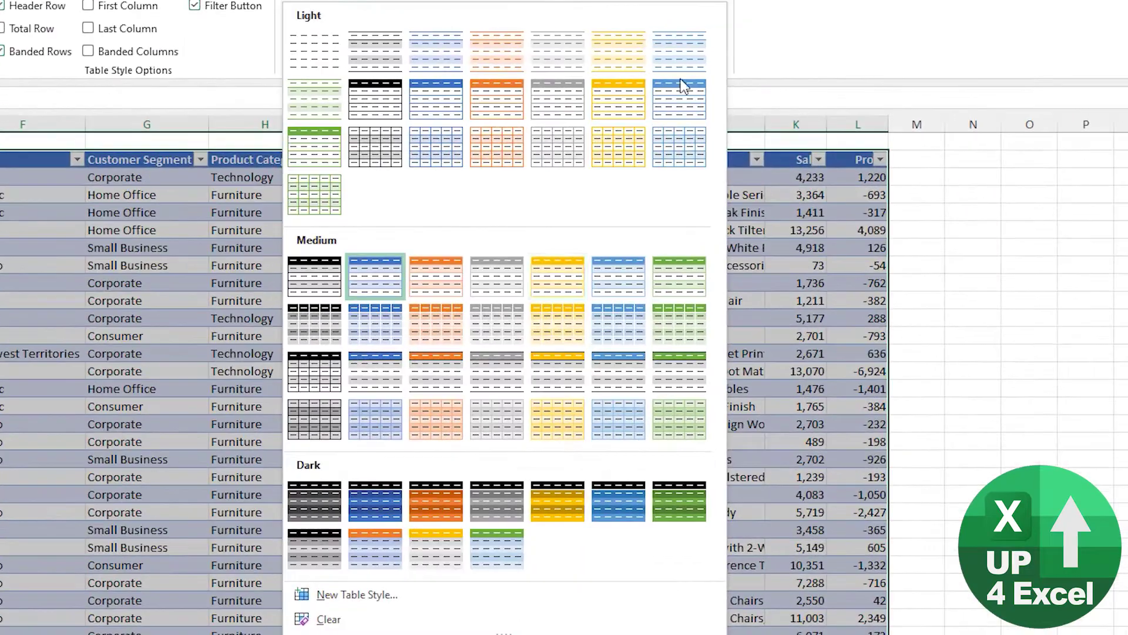
{"action": "left_click", "coordinate": [502, 336]}
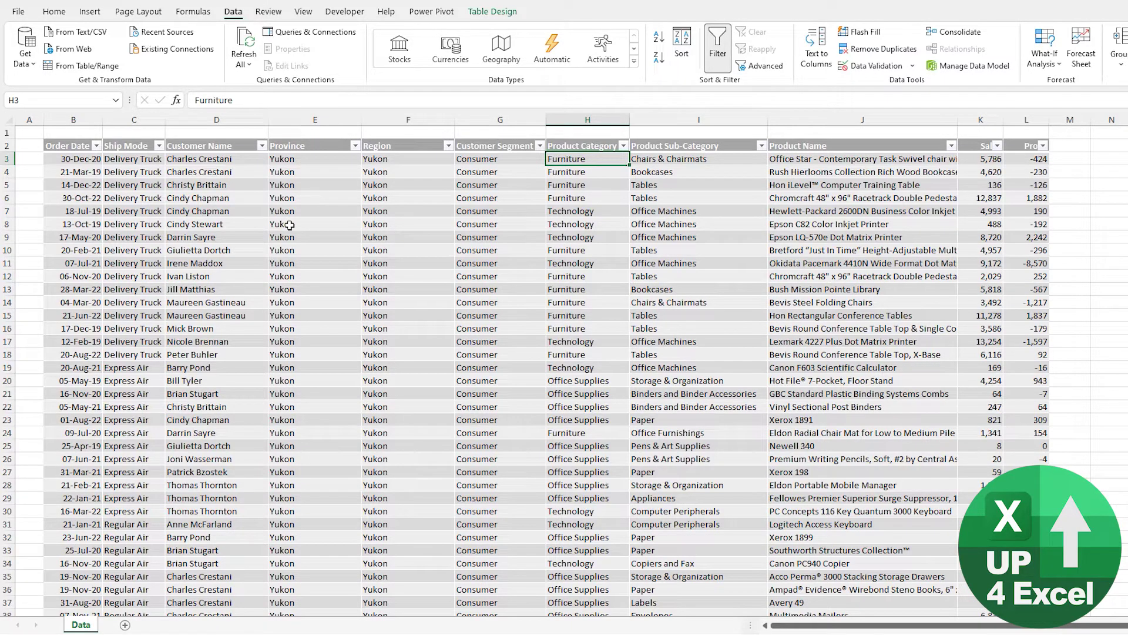
Step: Jump around the table's edges, from the last used cell to the Profit and Order Date headers
{"action": "key", "text": "ctrl+End"}
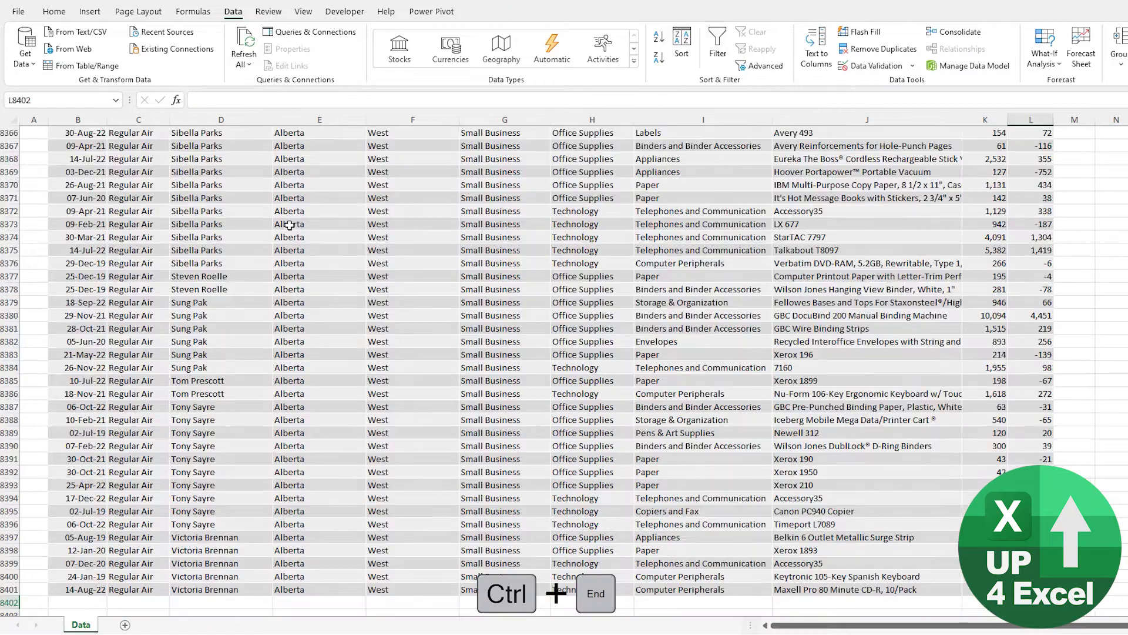
{"action": "key", "text": "Up"}
{"action": "key", "text": "Up"}
{"action": "key", "text": "Up"}
{"action": "key", "text": "Up"}
{"action": "key", "text": "Left"}
{"action": "key", "text": "Left"}
{"action": "key", "text": "Left"}
{"action": "key", "text": "Left"}
{"action": "key", "text": "Left"}
{"action": "key", "text": "Left"}
{"action": "key", "text": "Left"}
{"action": "key", "text": "Left"}
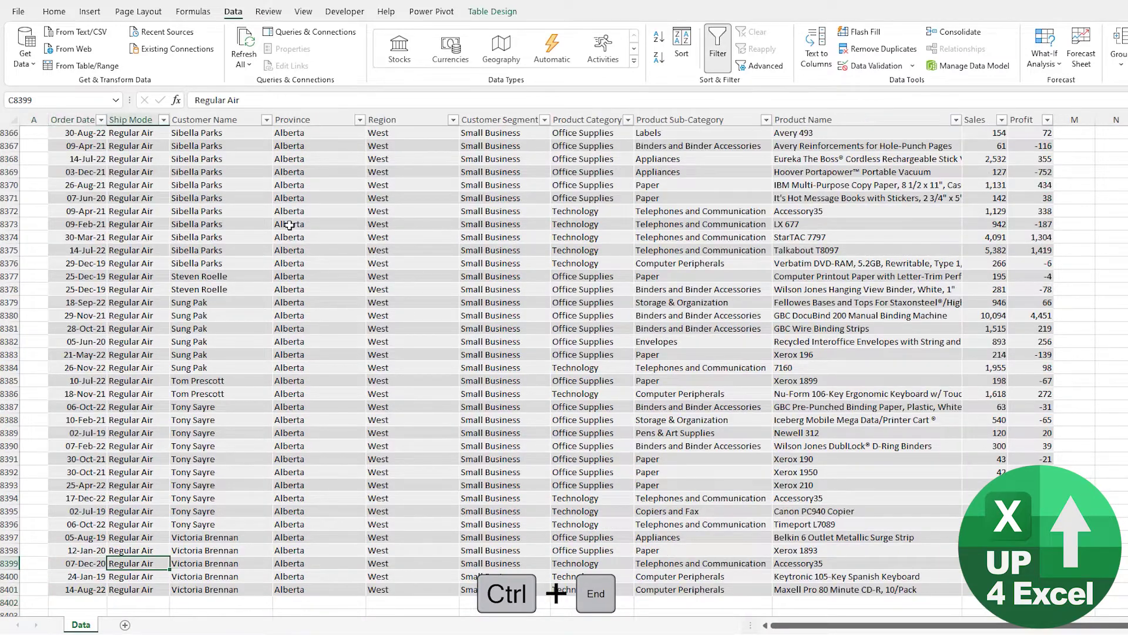
{"action": "key", "text": "Page_Up"}
{"action": "key", "text": "Page_Up"}
{"action": "key", "text": "Page_Up"}
{"action": "key", "text": "Page_Up"}
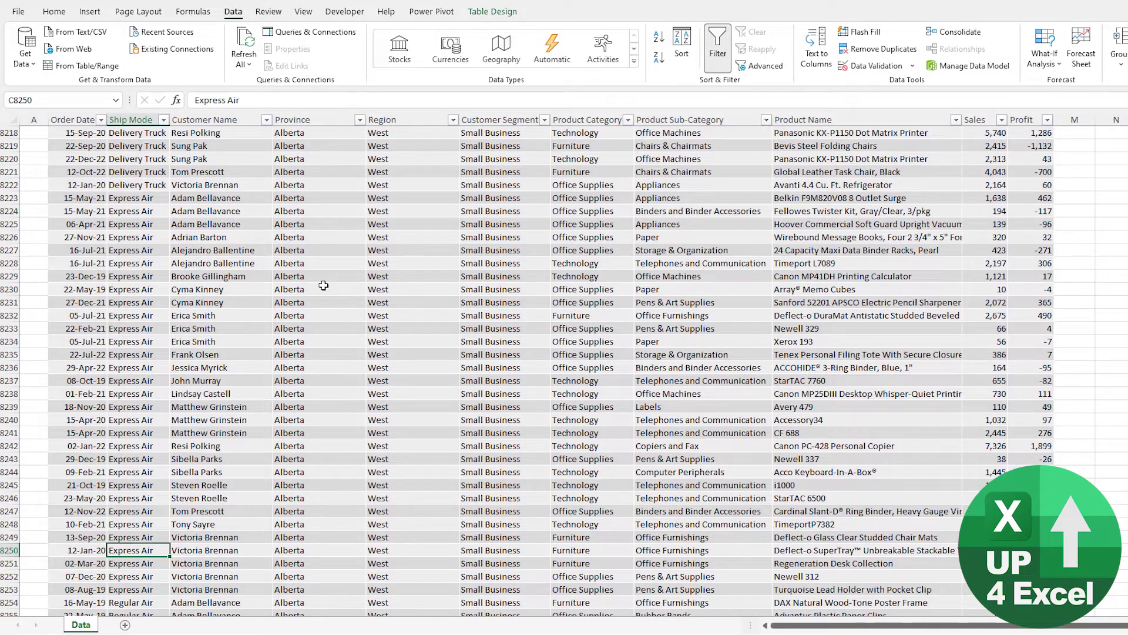
{"action": "key", "text": "ctrl+Up"}
{"action": "key", "text": "ctrl+Right"}
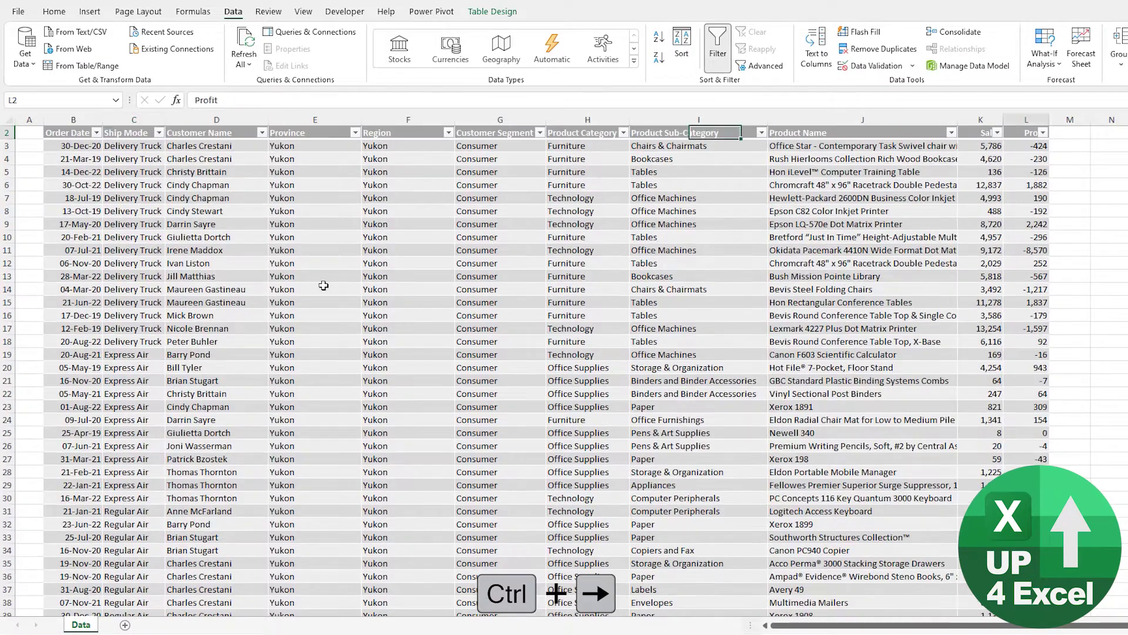
{"action": "key", "text": "ctrl+Left"}
Step: Check the last row's Profit value, then return to the first data row's Province cell
{"action": "key", "text": "ctrl+Down"}
{"action": "key", "text": "ctrl+Right"}
{"action": "key", "text": "ctrl+Up"}
{"action": "key", "text": "ctrl+Left"}
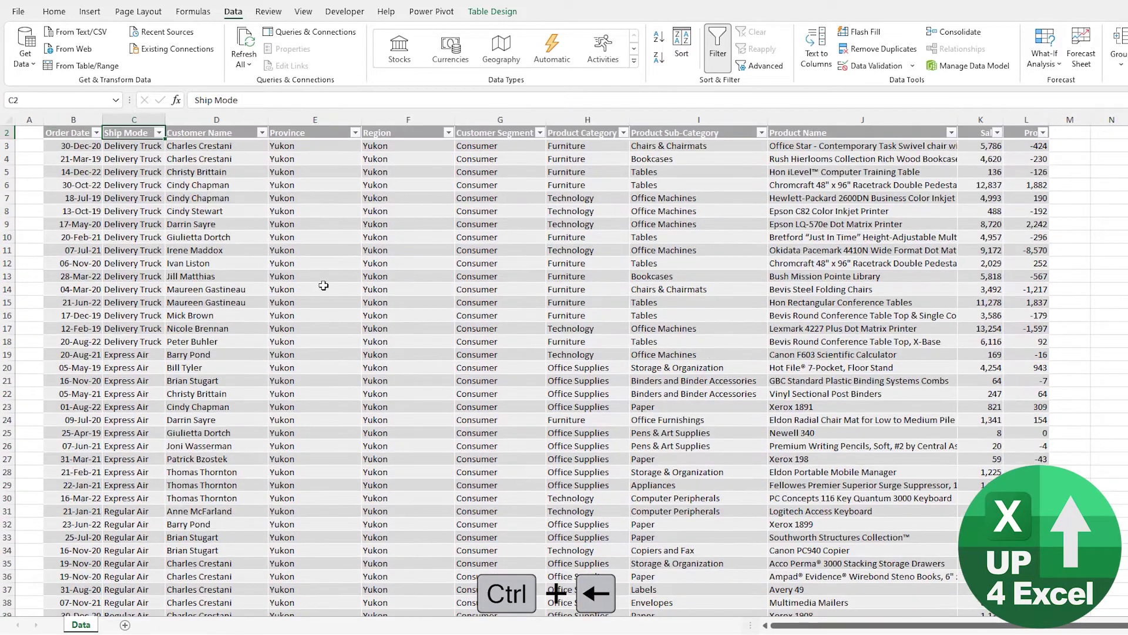
{"action": "scroll", "coordinate": [323, 285], "scroll_direction": "up", "scroll_amount": 1}
{"action": "key", "text": "Down"}
{"action": "key", "text": "Right"}
{"action": "key", "text": "Right"}
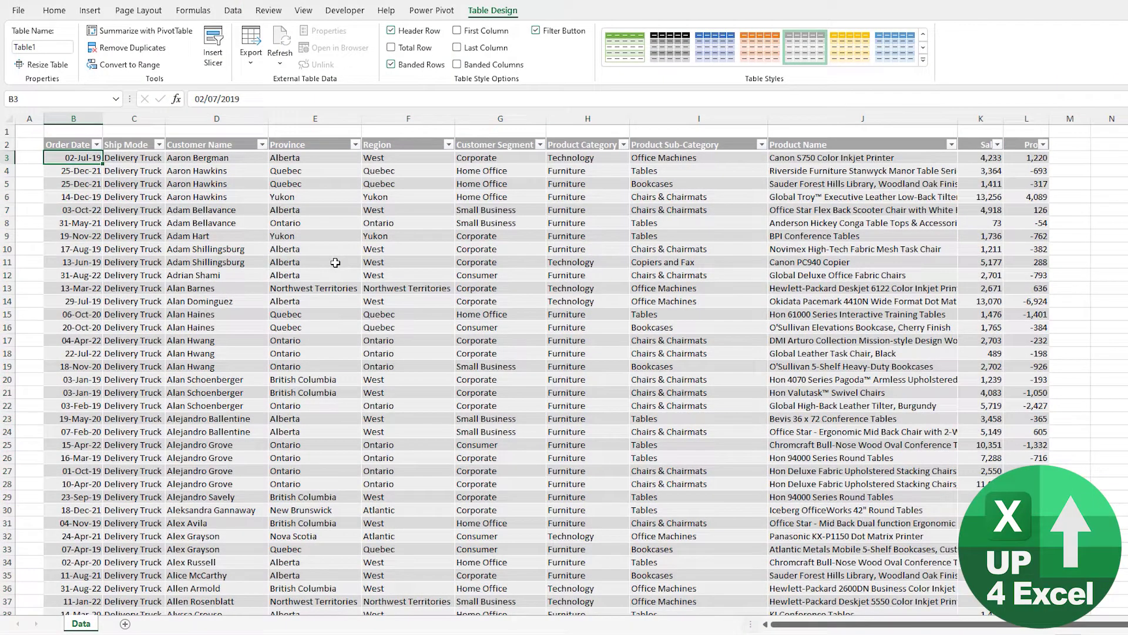
{"action": "key", "text": "Up"}
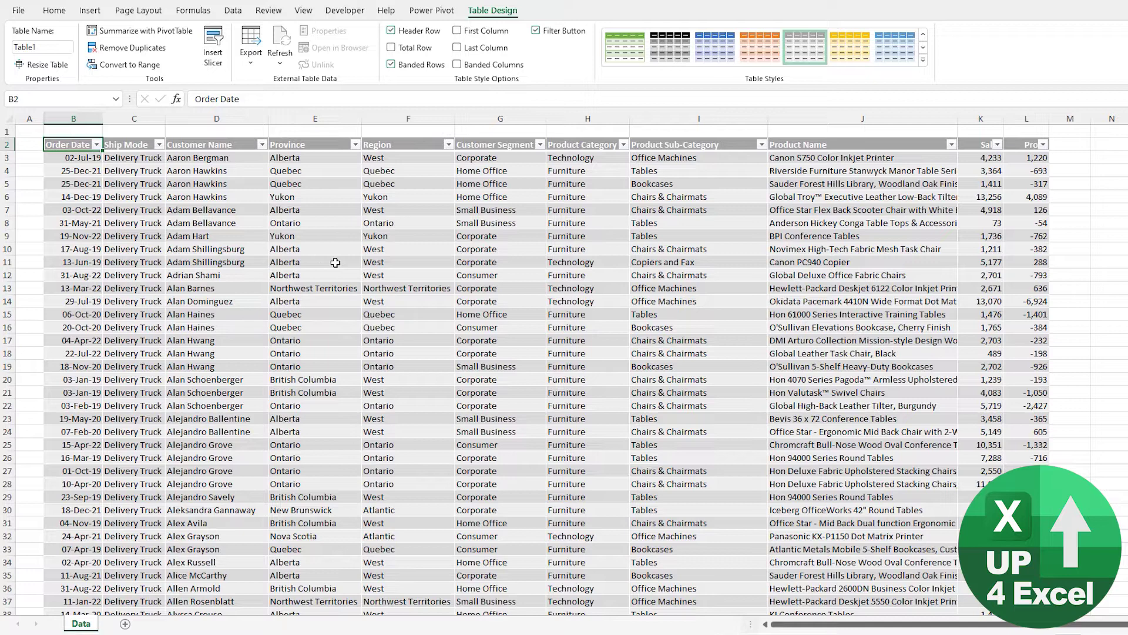
{"action": "key", "text": "ctrl+shift+l"}
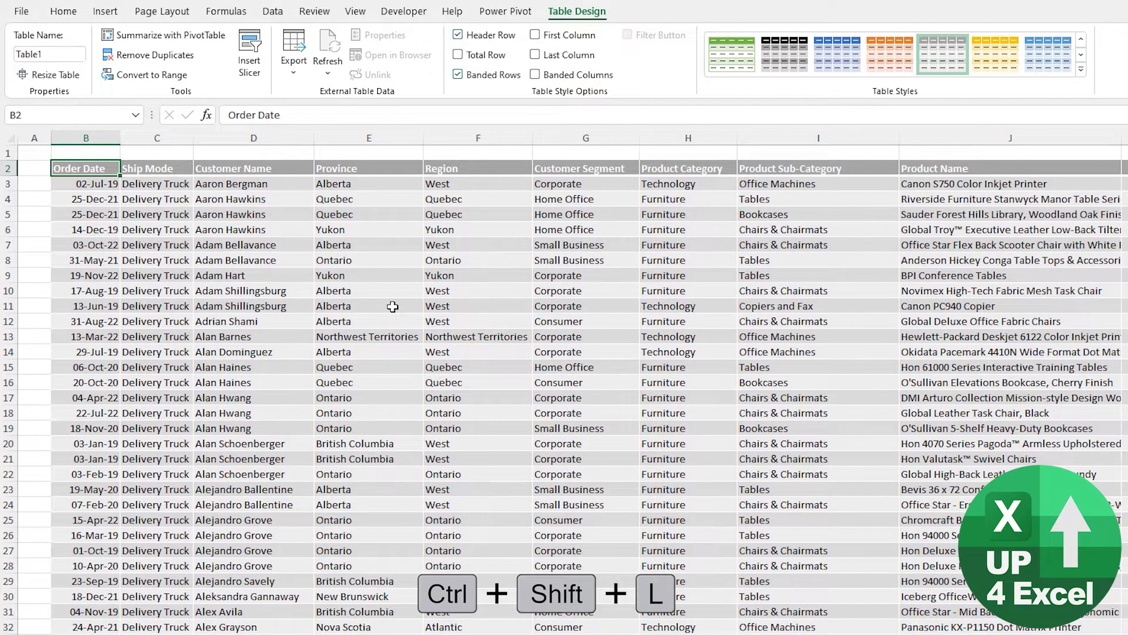
{"action": "key", "text": "ctrl+shift+l"}
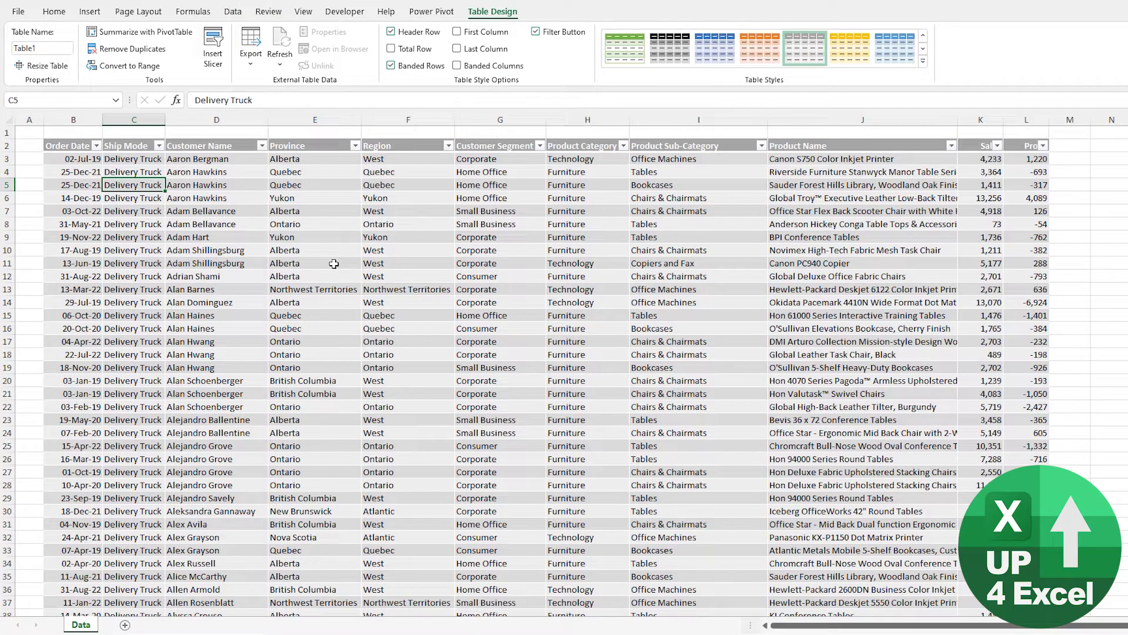
{"action": "left_click", "coordinate": [156, 150]}
{"action": "left_click", "coordinate": [159, 145]}
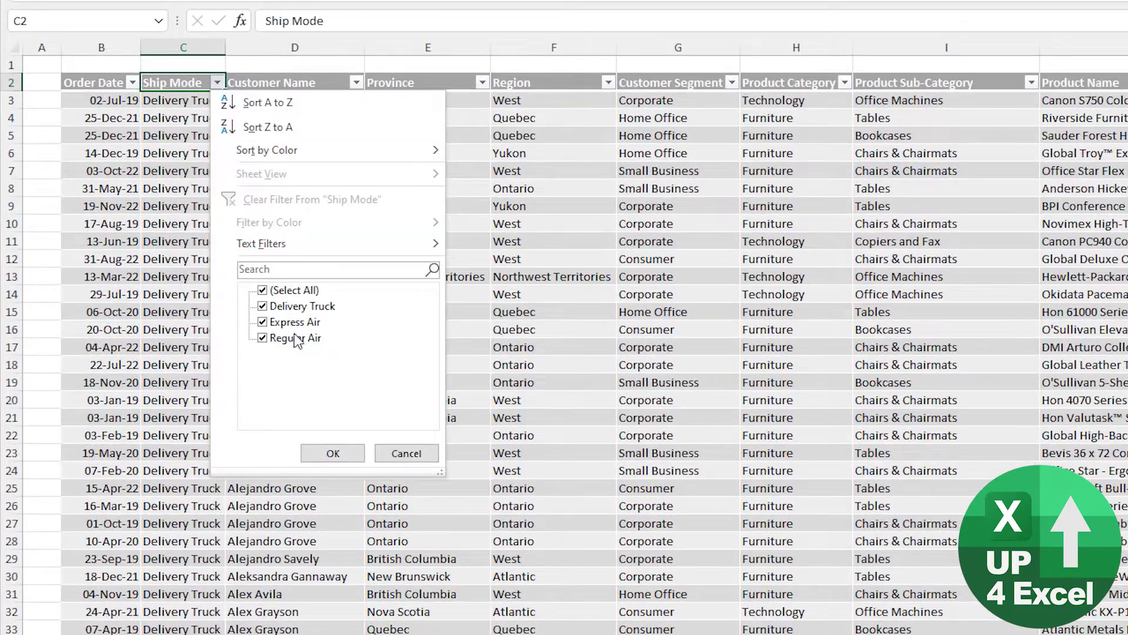
{"action": "left_click", "coordinate": [410, 456]}
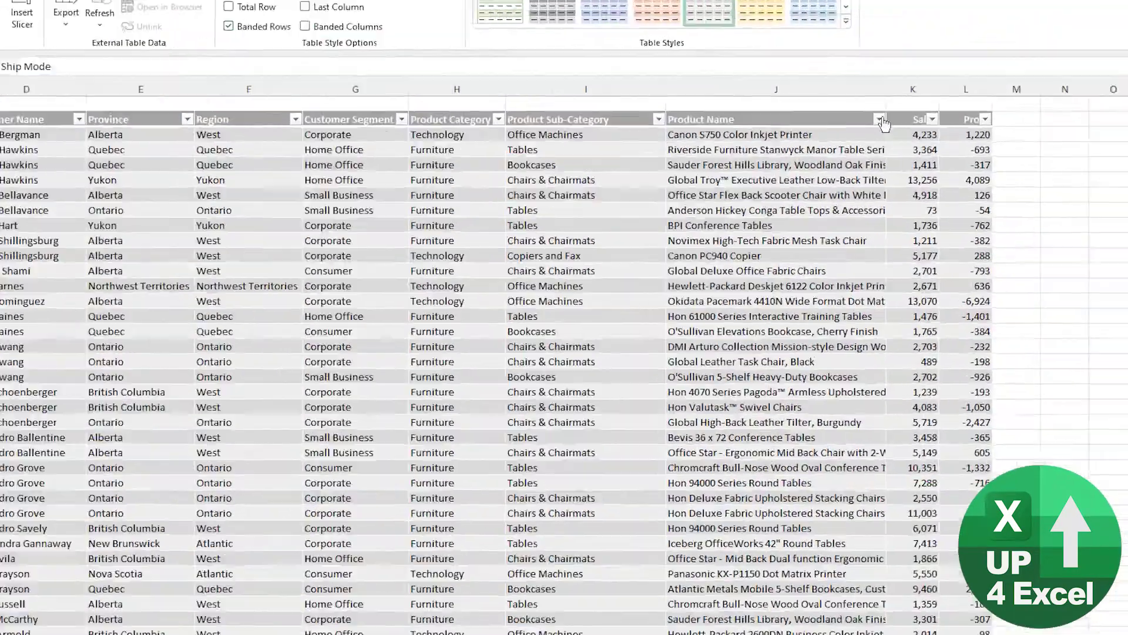
{"action": "left_click", "coordinate": [951, 145]}
{"action": "scroll", "coordinate": [1003, 333], "scroll_direction": "down", "scroll_amount": 3}
{"action": "scroll", "coordinate": [670, 348], "scroll_direction": "down", "scroll_amount": 15}
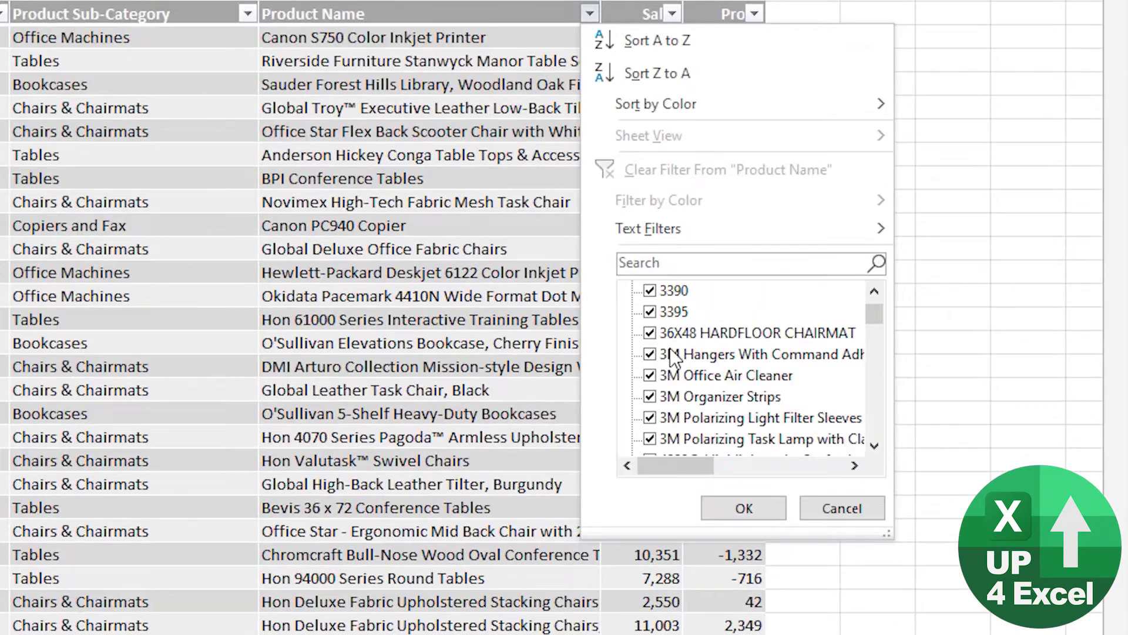
{"action": "left_click", "coordinate": [744, 508]}
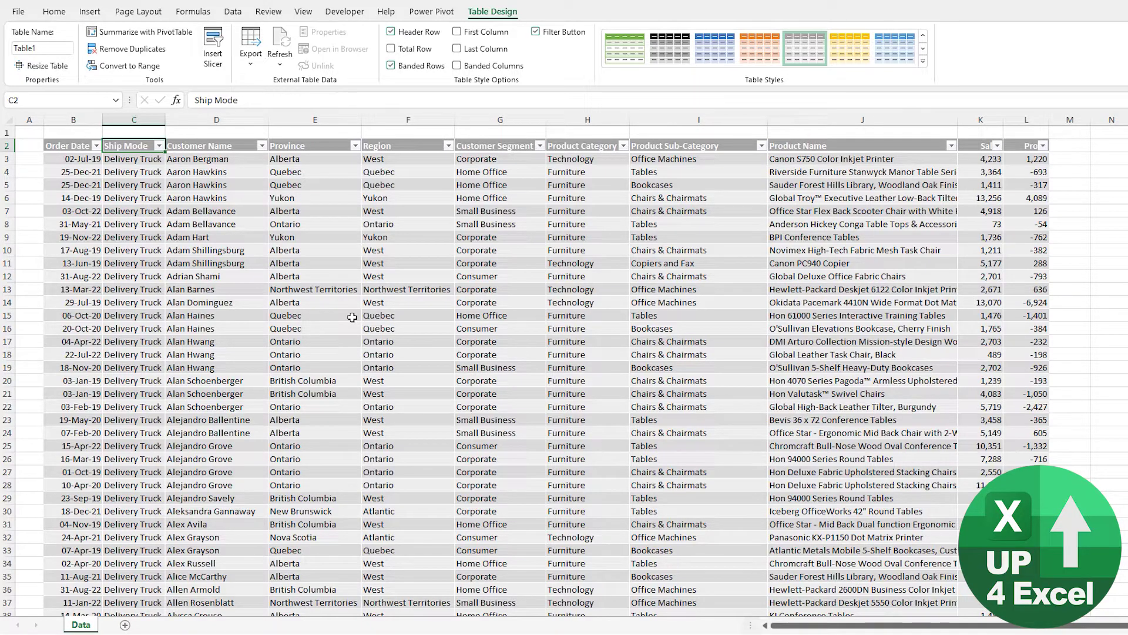
{"action": "key", "text": "Page_Down"}
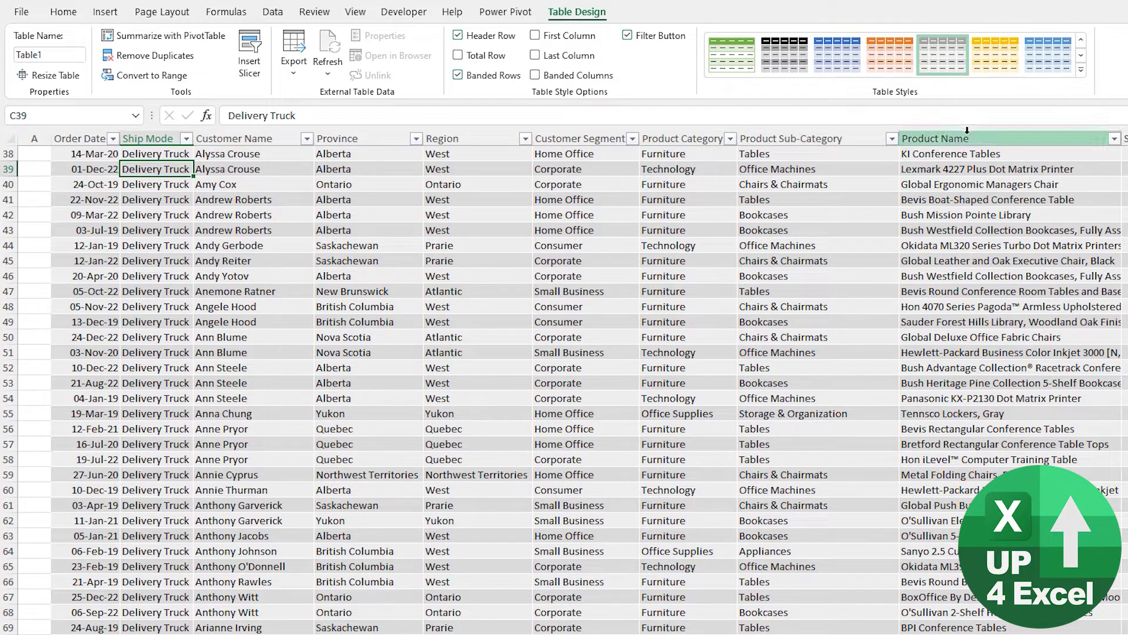
{"action": "left_click", "coordinate": [186, 139]}
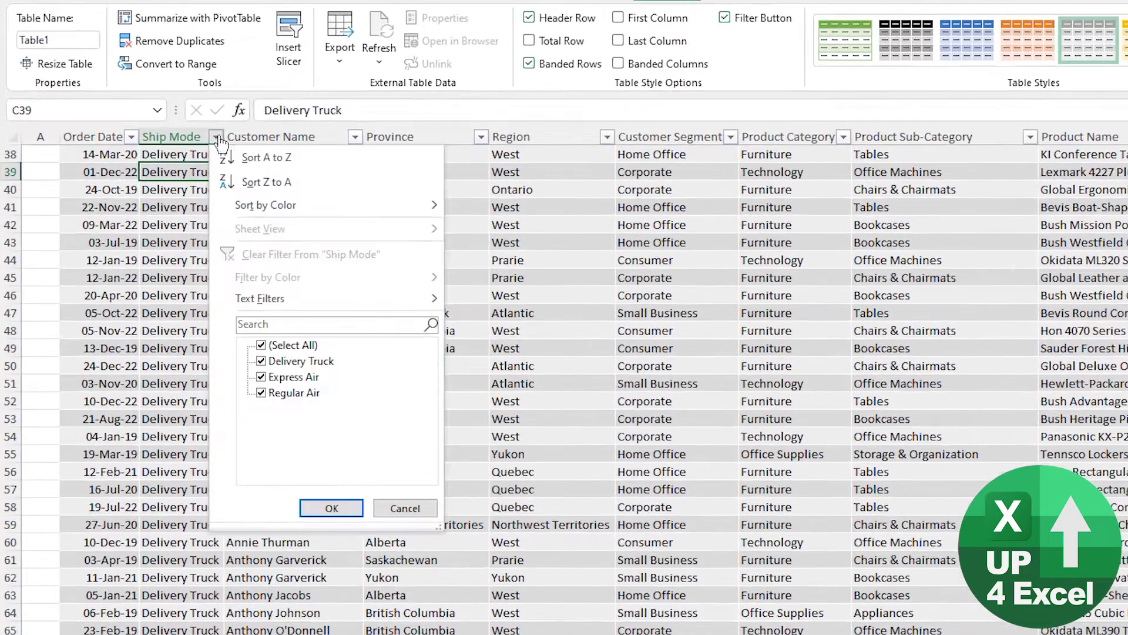
{"action": "key", "text": "Escape"}
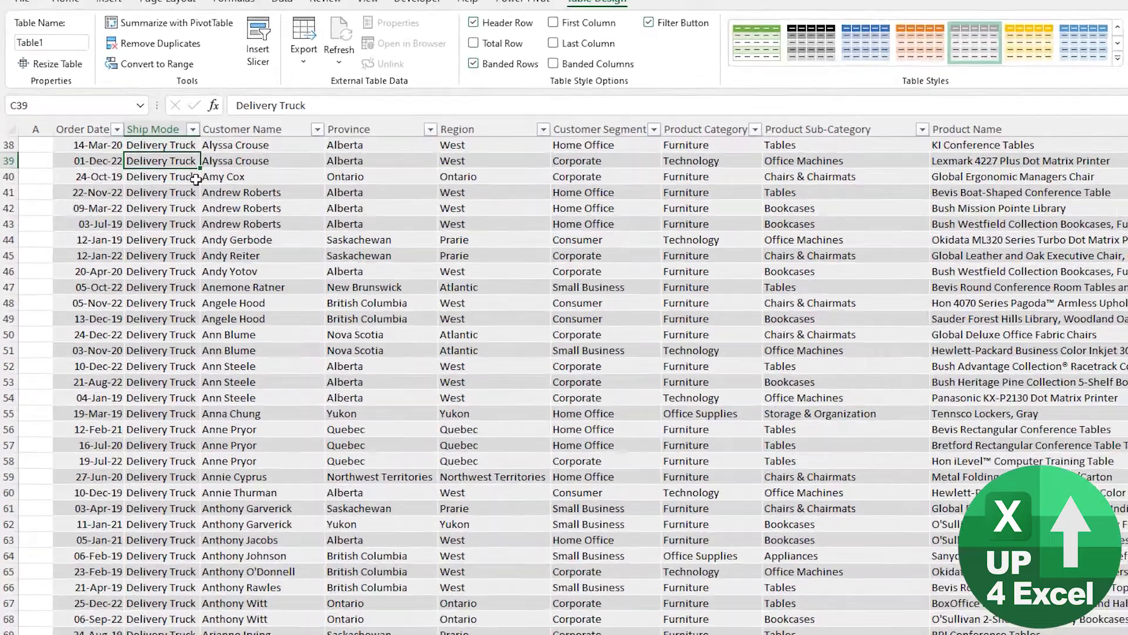
{"action": "key", "text": "shift+alt+Down"}
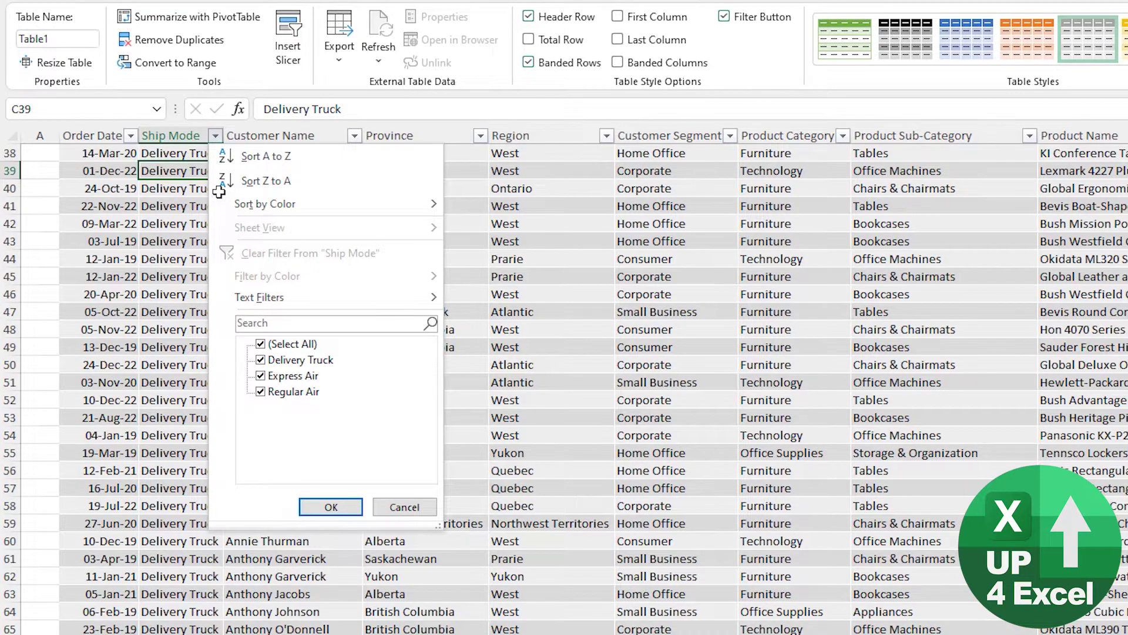
{"action": "key", "text": "Escape"}
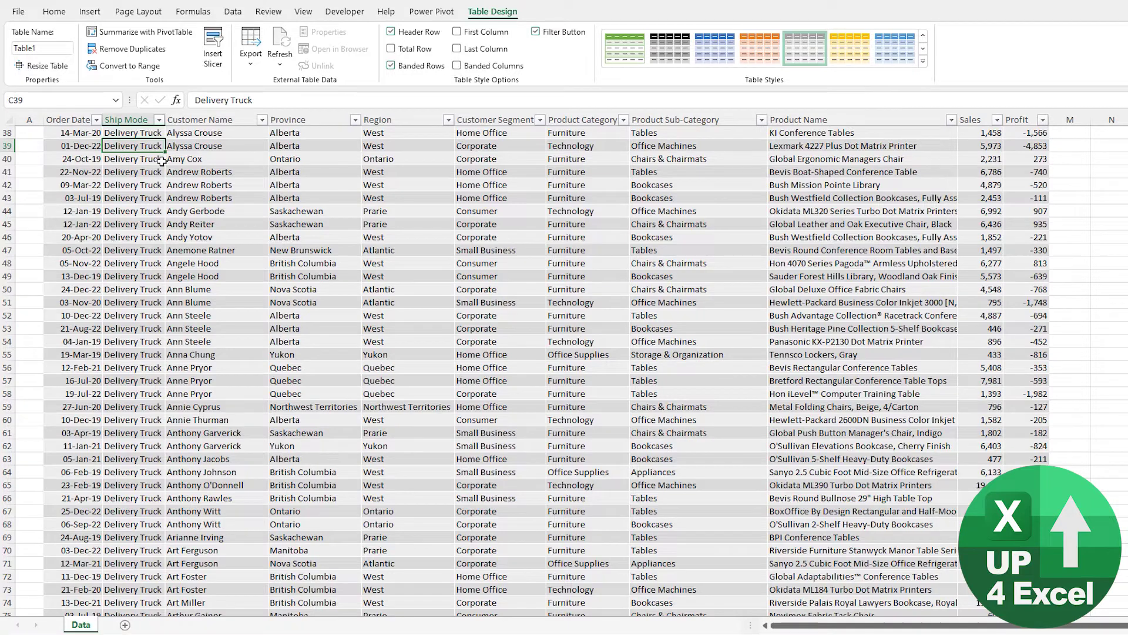
{"action": "key", "text": "ctrl+Up"}
{"action": "key", "text": "ctrl+Up"}
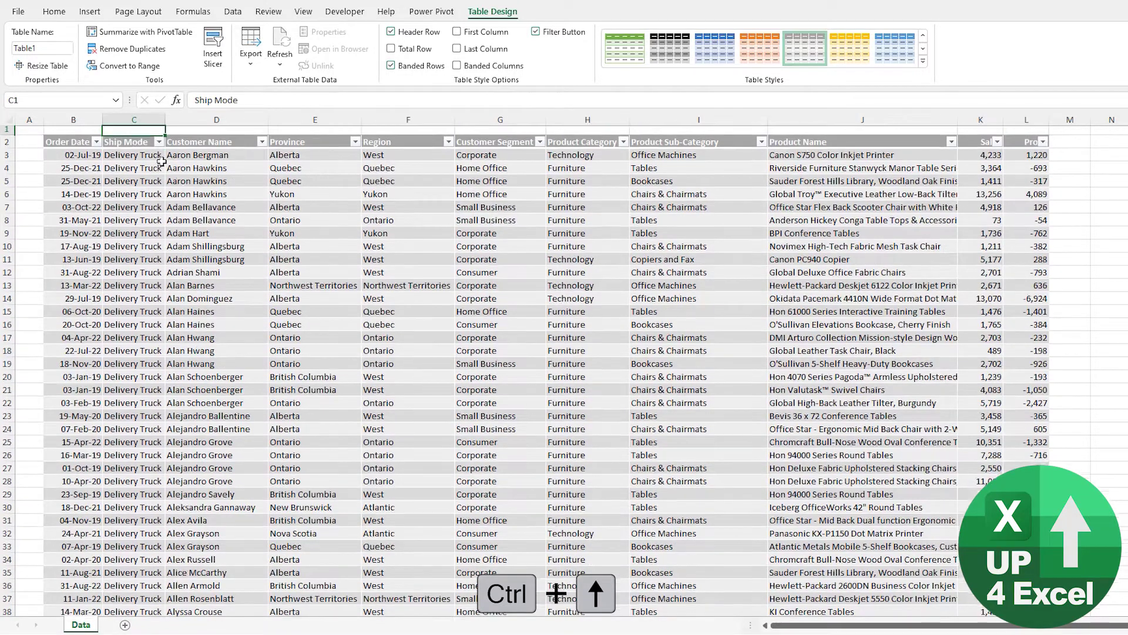
Step: Open and close the Ship Mode and Customer Segment filter menus without changes
{"action": "key", "text": "Down"}
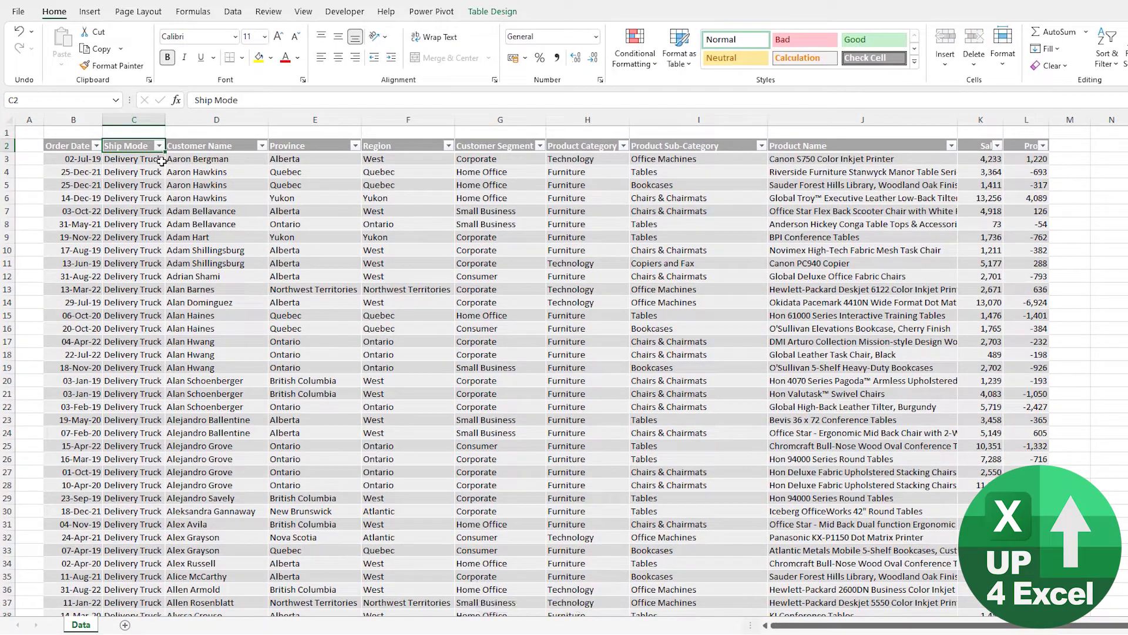
{"action": "key", "text": "alt+Down"}
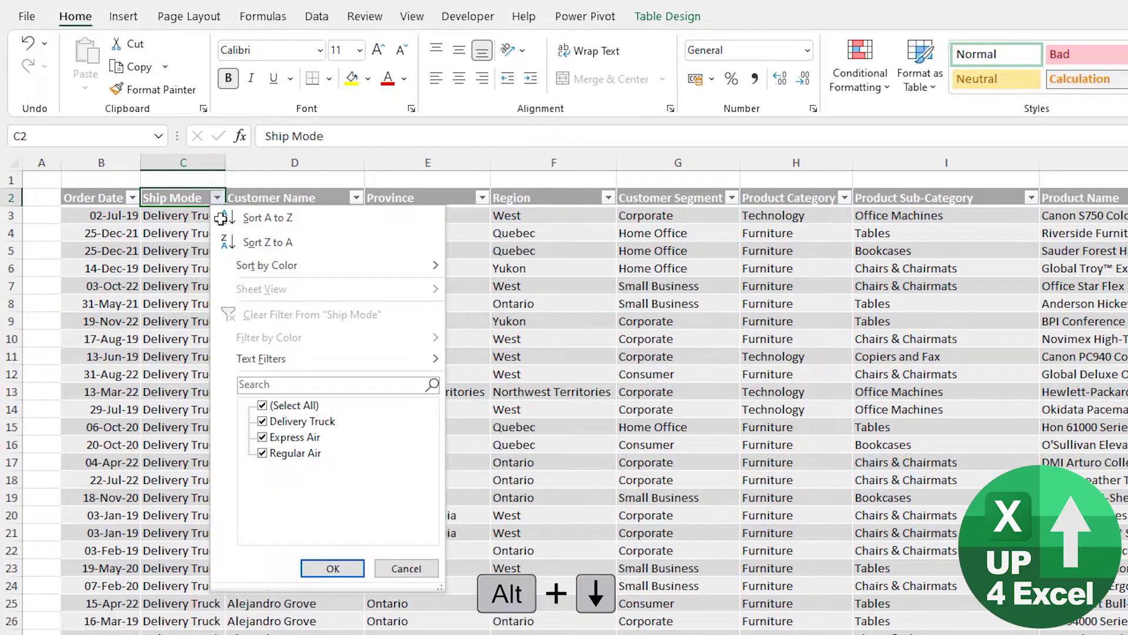
{"action": "key", "text": "Escape"}
{"action": "key", "text": "Right"}
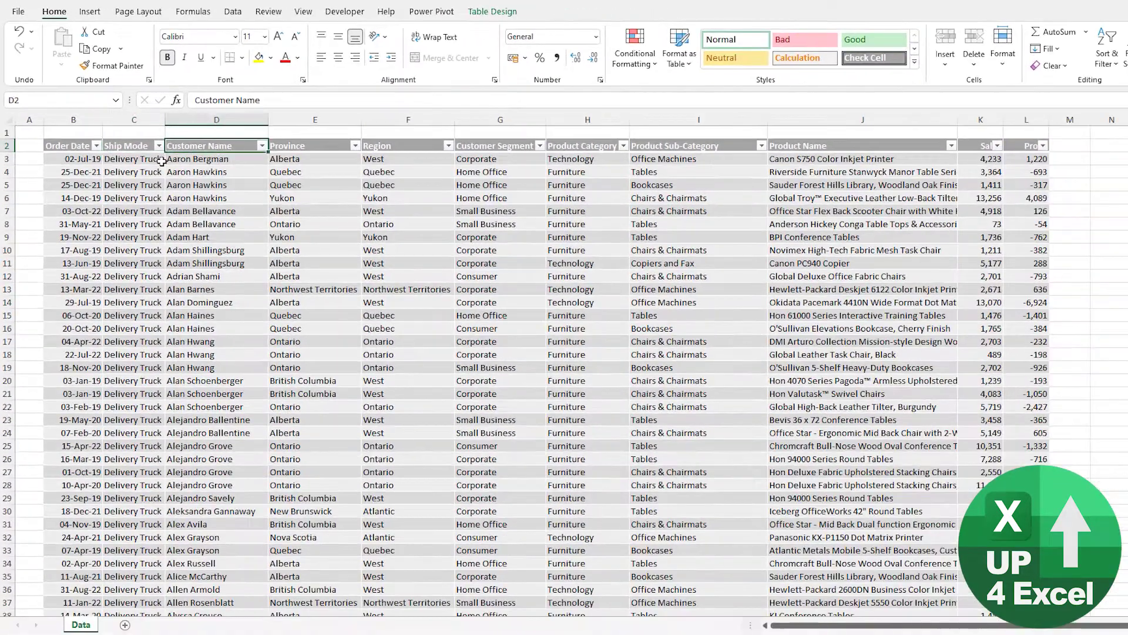
{"action": "key", "text": "Right"}
{"action": "key", "text": "Right"}
{"action": "key", "text": "Right"}
{"action": "key", "text": "alt+Down"}
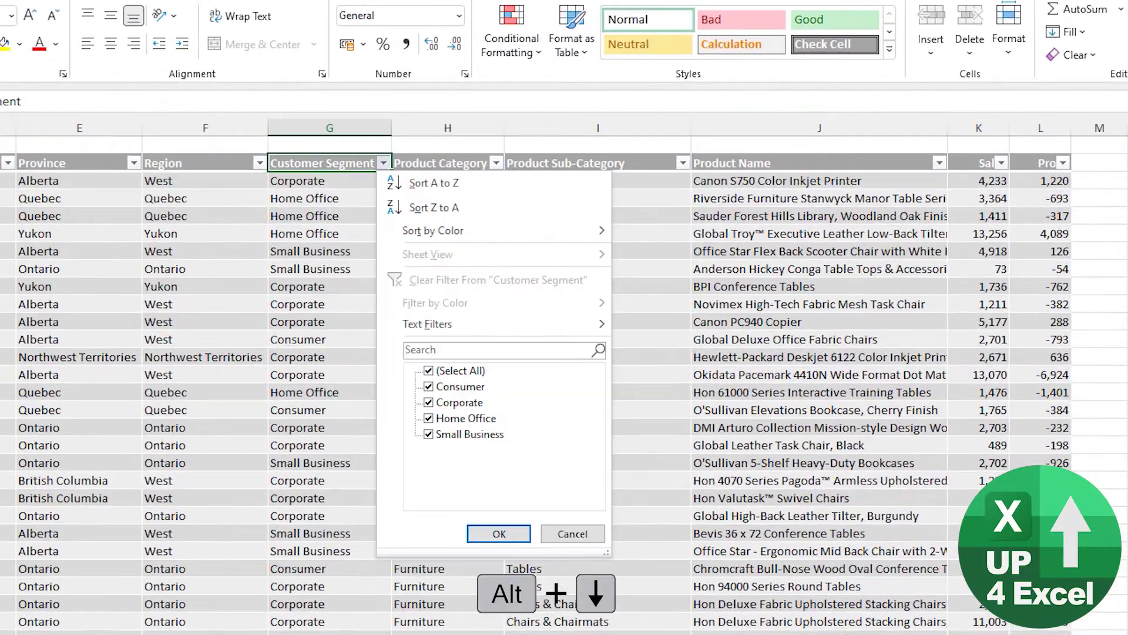
{"action": "key", "text": "Escape"}
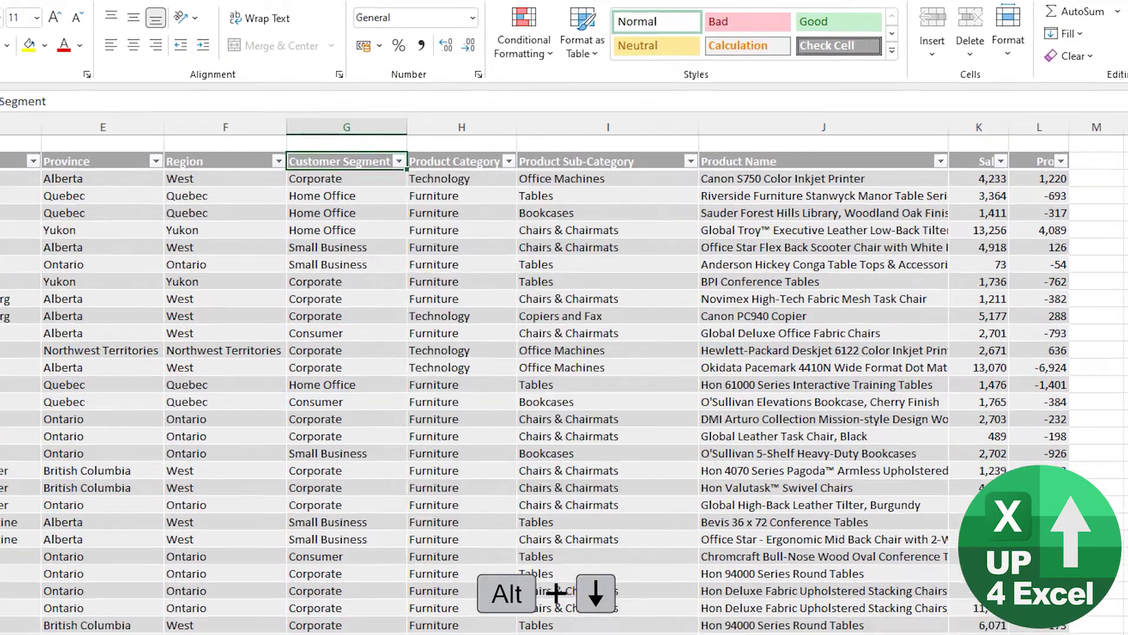
Step: From a Customer Segment value, sort the column A to Z so Consumer rows come first
{"action": "key", "text": "Down"}
{"action": "key", "text": "Down"}
{"action": "key", "text": "Down"}
{"action": "key", "text": "Down"}
{"action": "key", "text": "Down"}
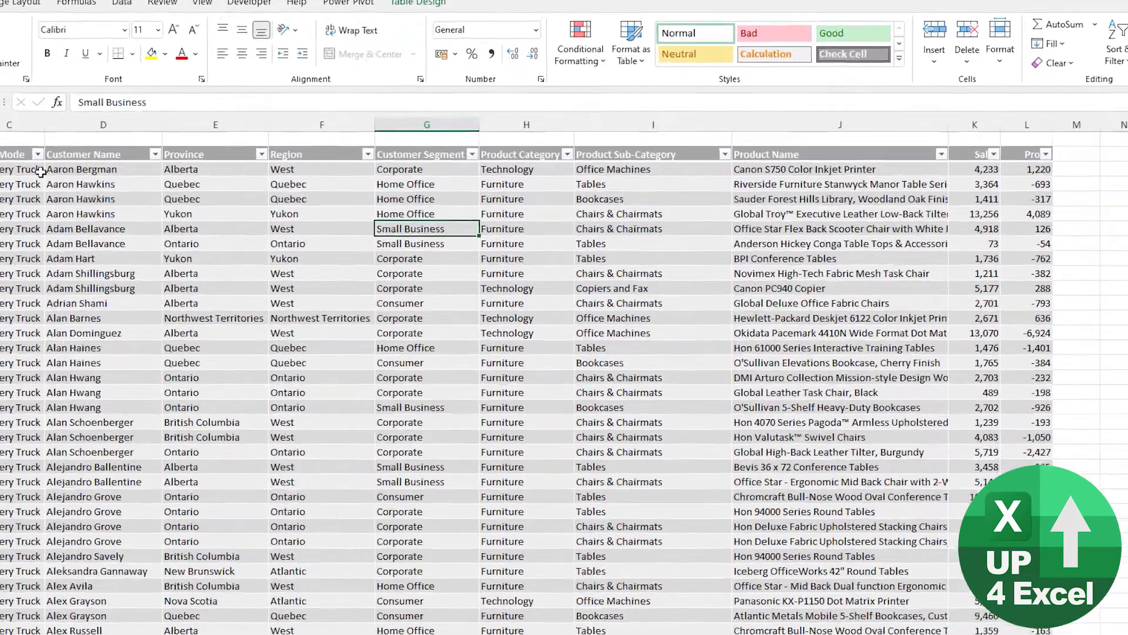
{"action": "key", "text": "shift+alt+Down"}
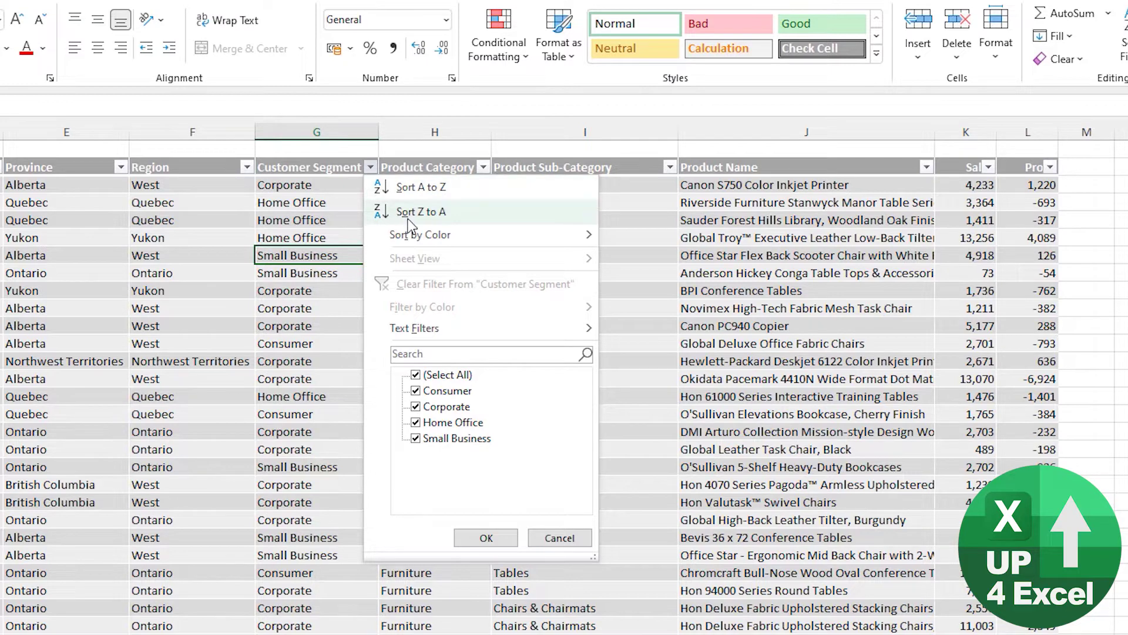
{"action": "mouse_move", "coordinate": [426, 241]}
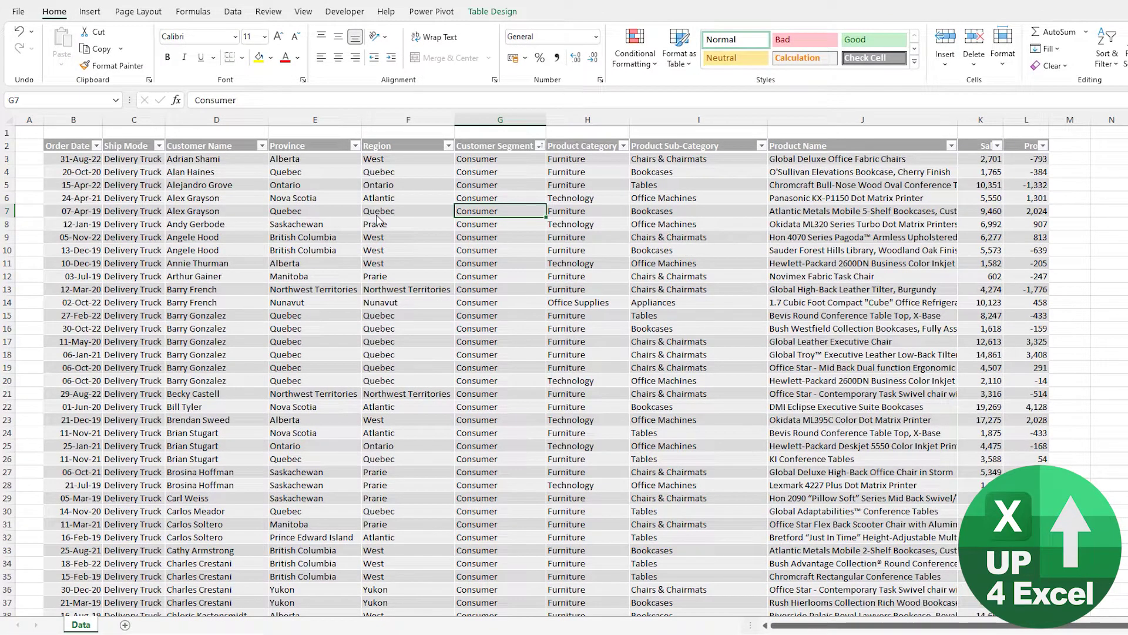
Step: Filter and clear the Region column, then sort the table by Province A to Z
{"action": "left_click", "coordinate": [377, 215]}
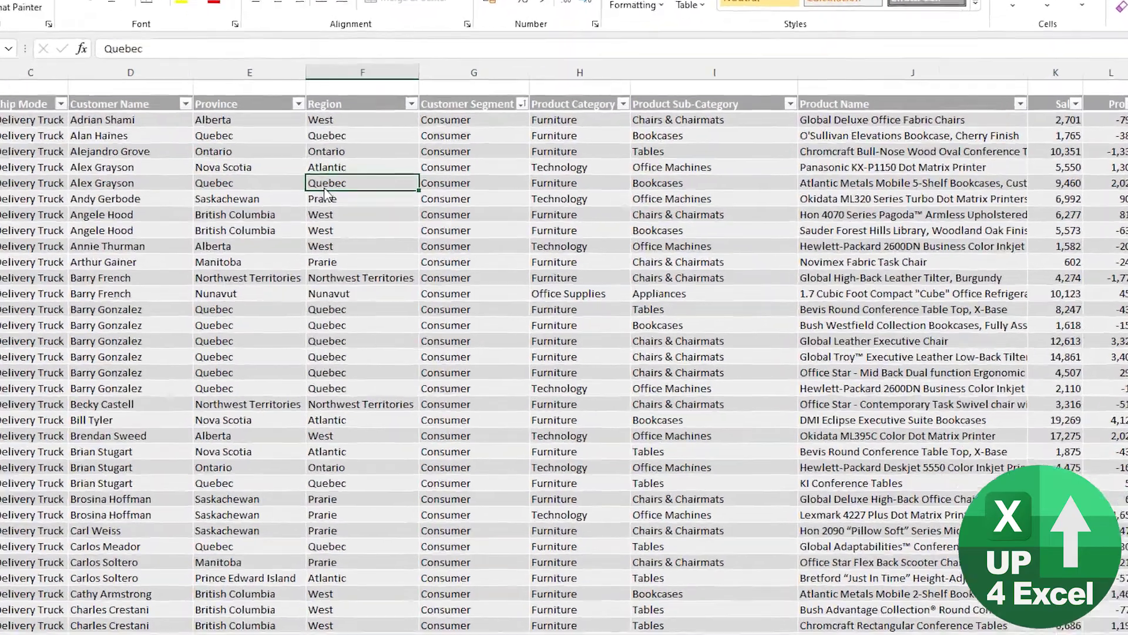
{"action": "key", "text": "shift+alt+Down"}
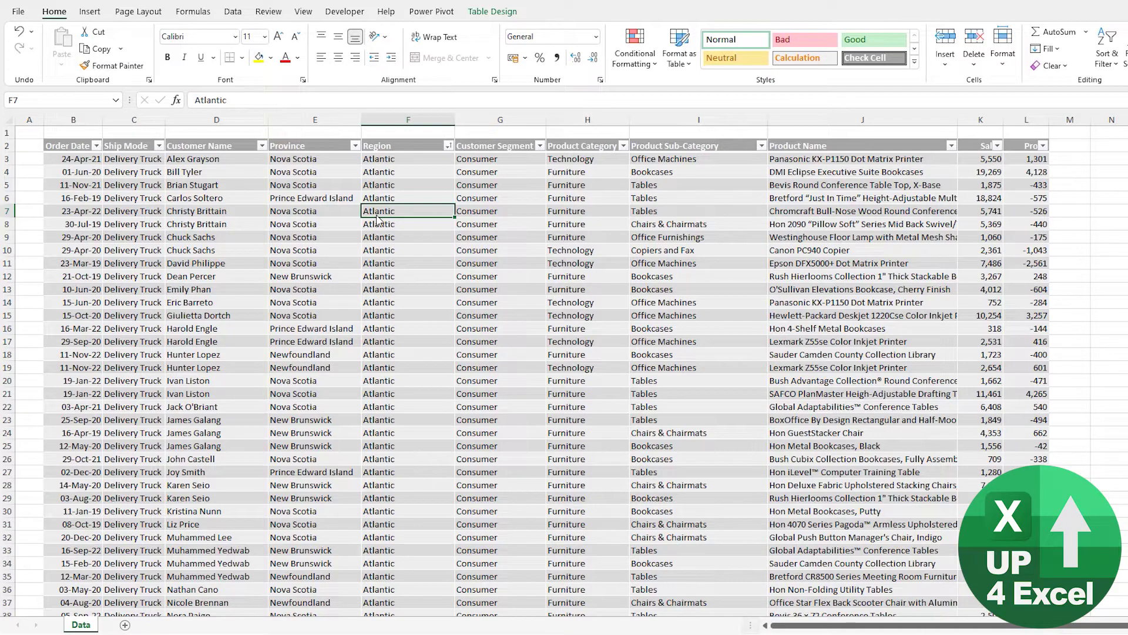
{"action": "key", "text": "Left"}
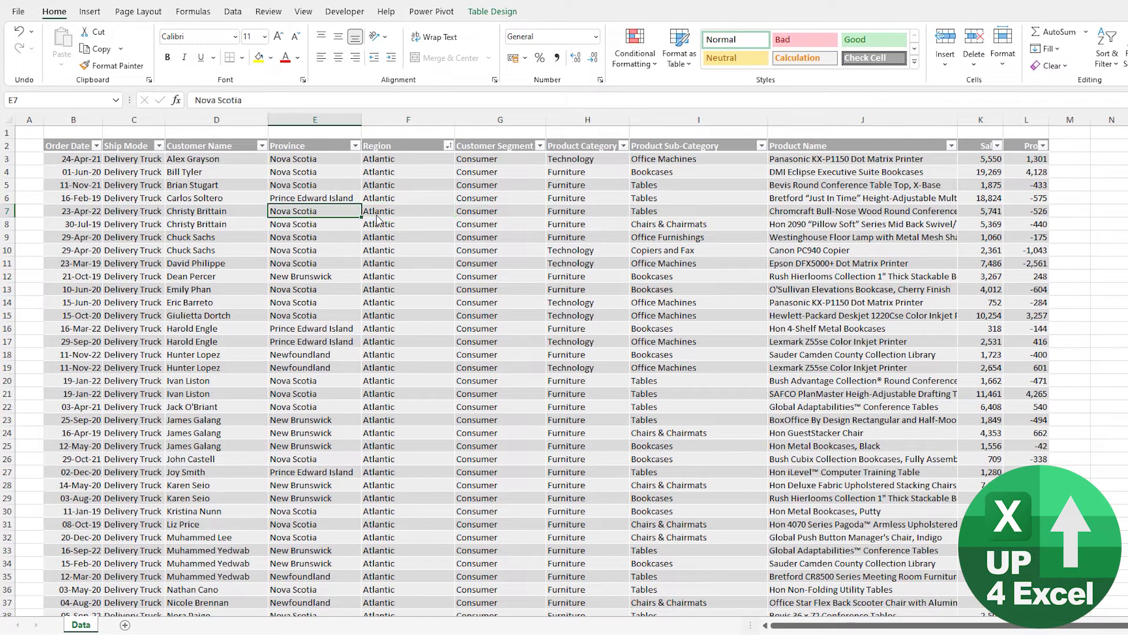
{"action": "key", "text": "alt+a"}
{"action": "key", "text": "s"}
{"action": "key", "text": "a"}
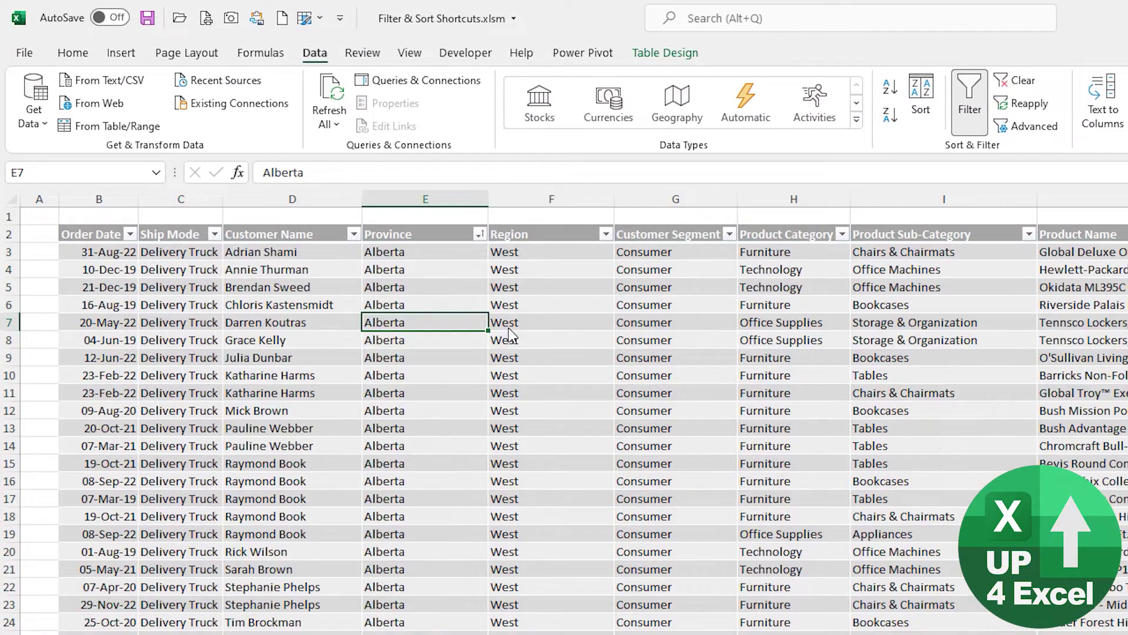
Step: Re-sort the table by Province Z to A so Yukon rows lead
{"action": "key", "text": "alt"}
{"action": "key", "text": "a"}
{"action": "key", "text": "s"}
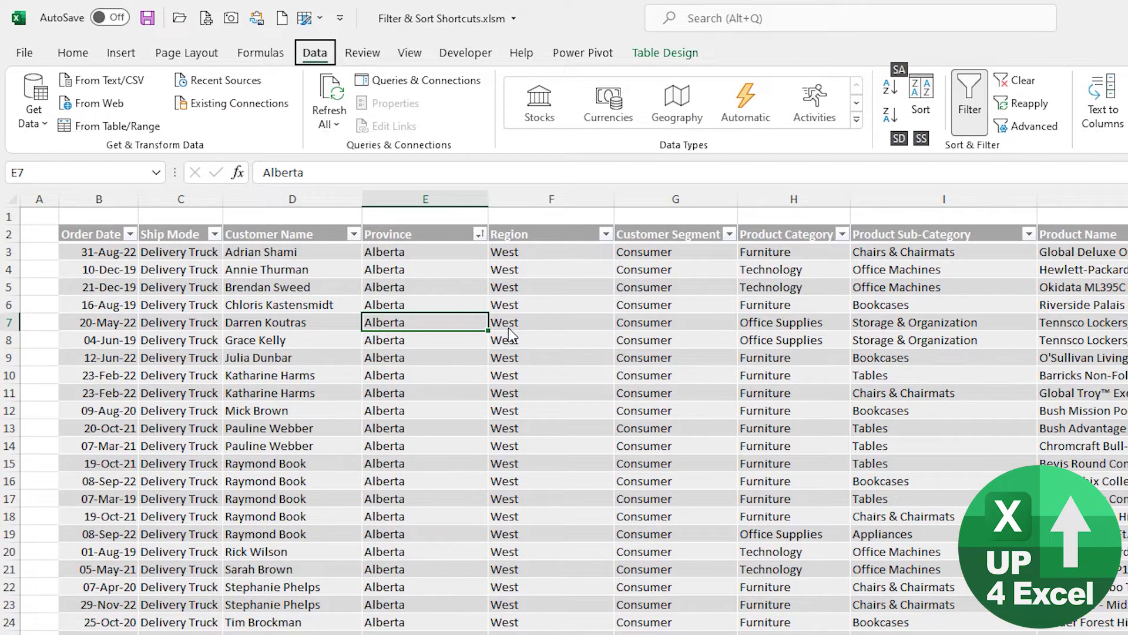
{"action": "key", "text": "d"}
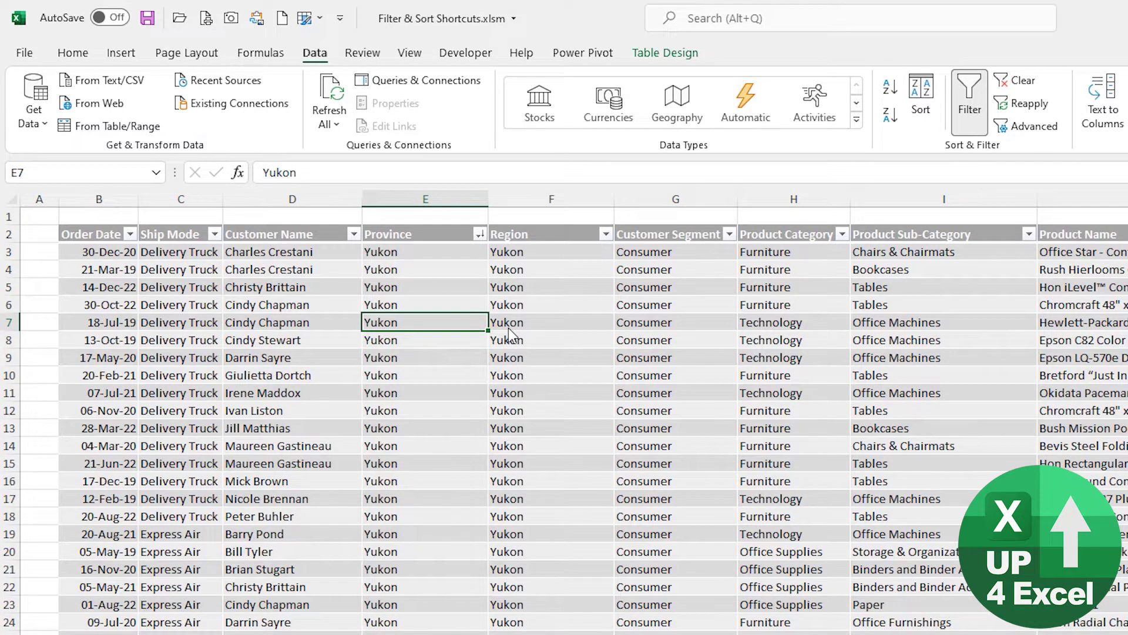
{"action": "key", "text": "alt"}
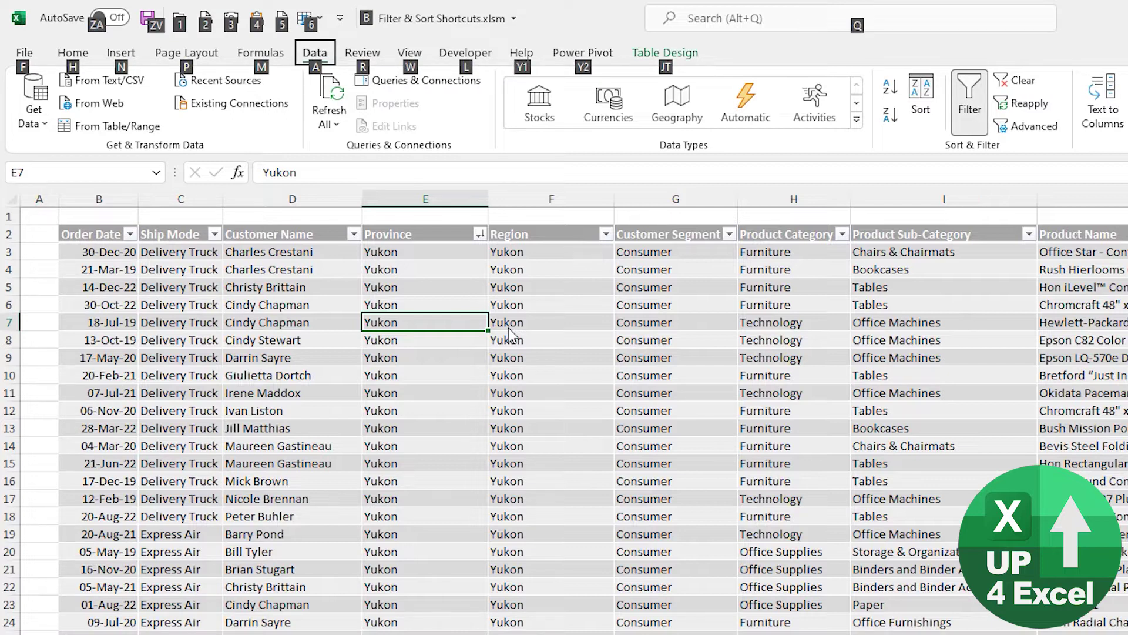
{"action": "key", "text": "a"}
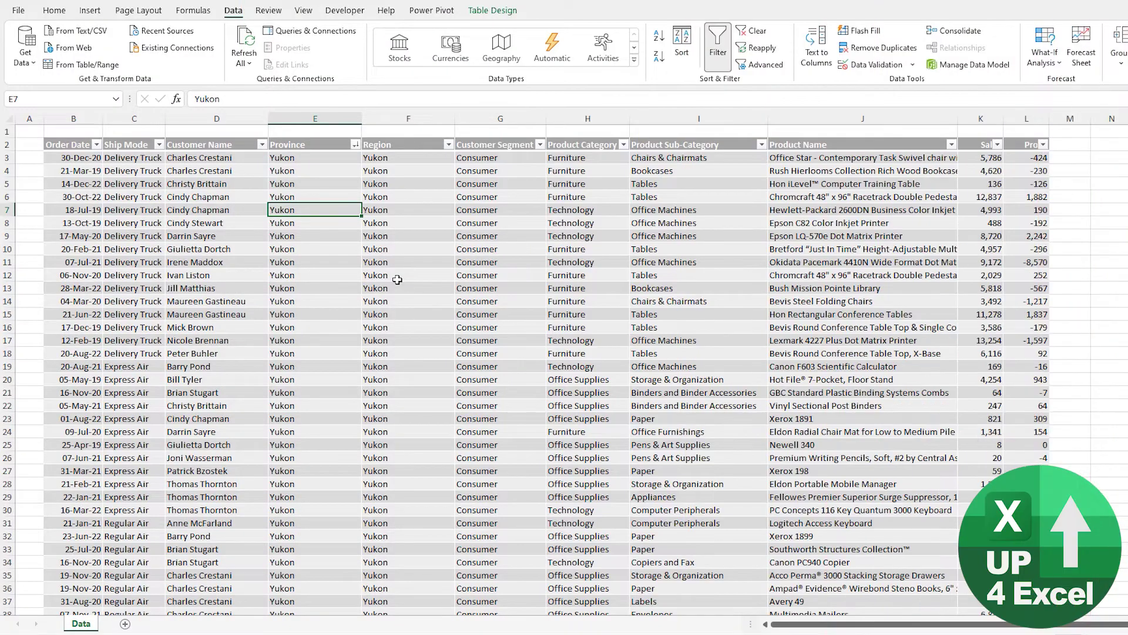
{"action": "key", "text": "shift+alt+Down"}
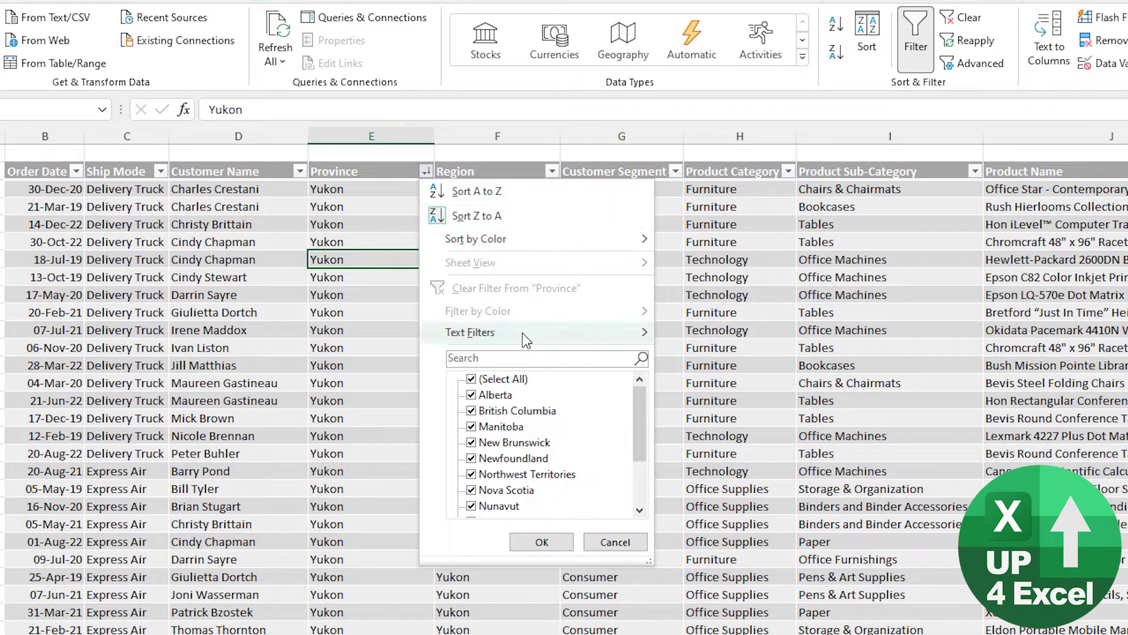
Step: Use the Province filter's search box, then dismiss the menu without filtering
{"action": "left_click", "coordinate": [474, 359]}
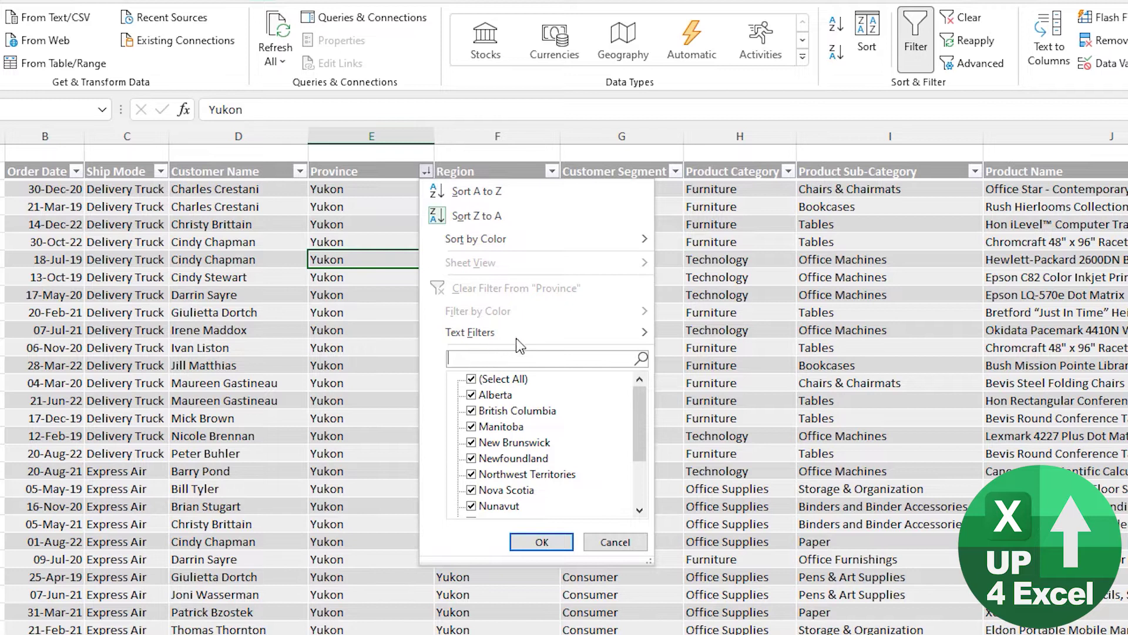
{"action": "left_click", "coordinate": [399, 296]}
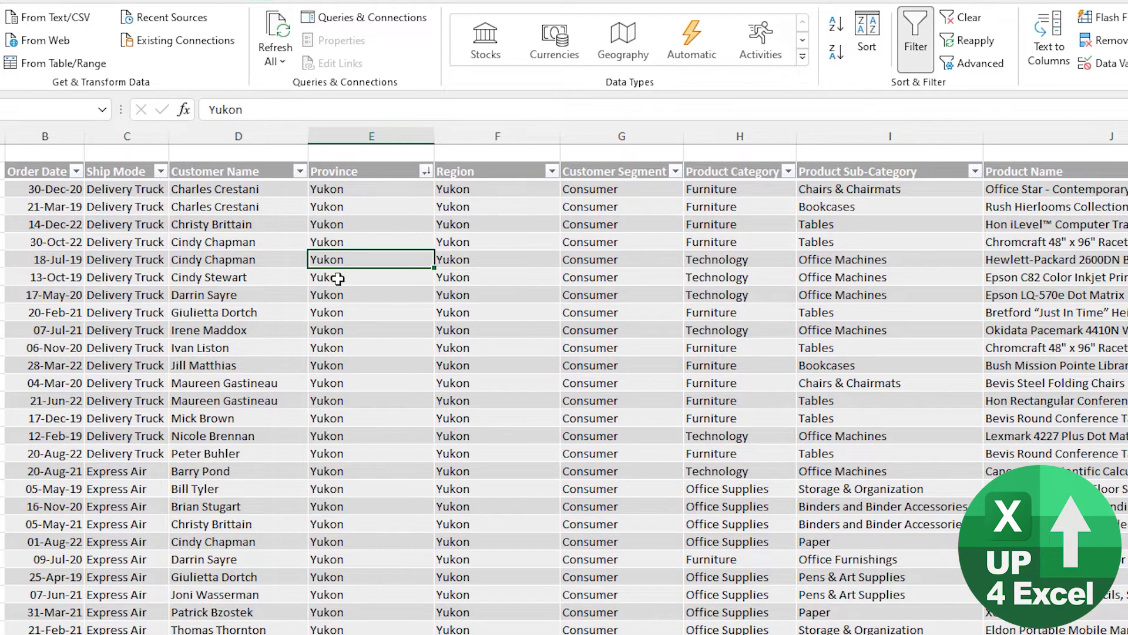
{"action": "key", "text": "shift+alt+Down"}
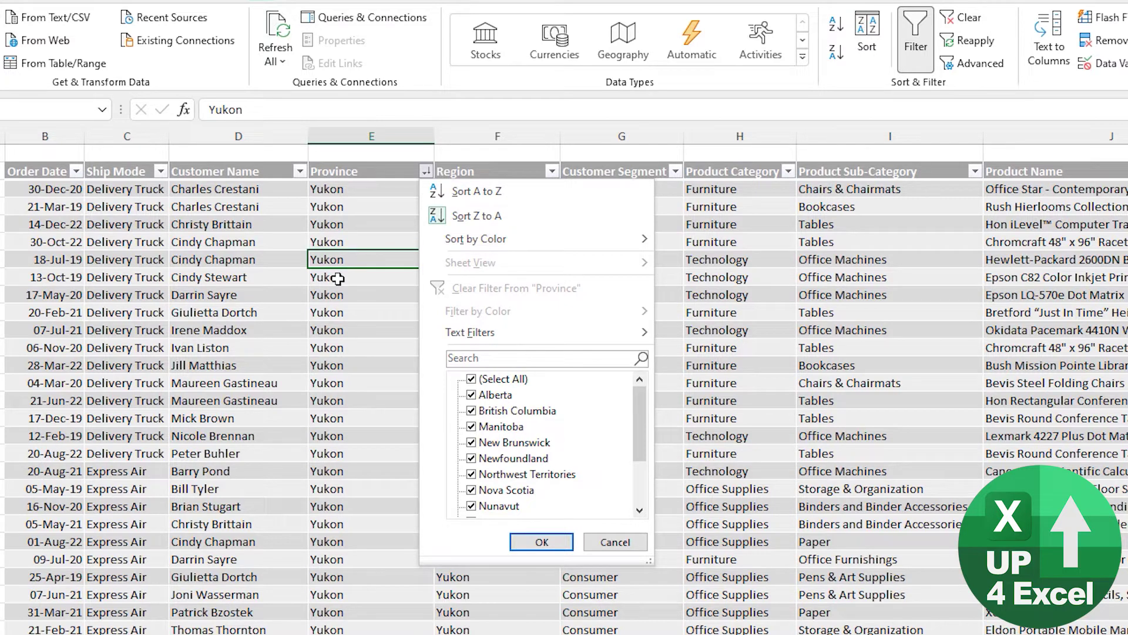
{"action": "key", "text": "e"}
{"action": "key", "text": "Escape"}
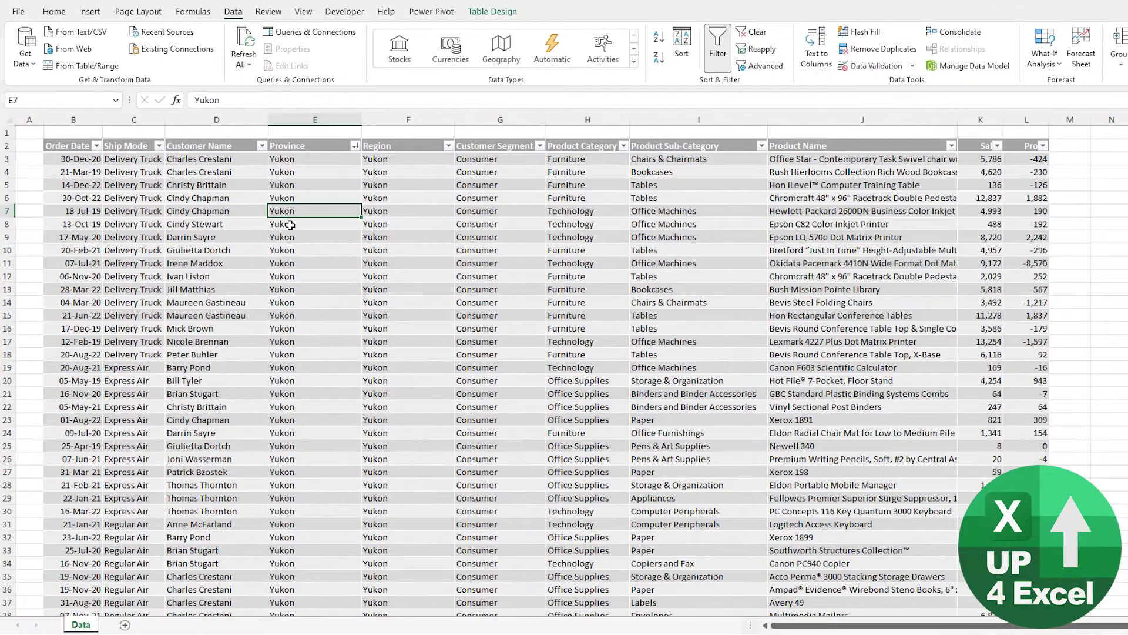
Step: Filter Region by searching 'w', keeping only Northwest Territories and West rows
{"action": "key", "text": "ctrl+Up"}
{"action": "key", "text": "Right"}
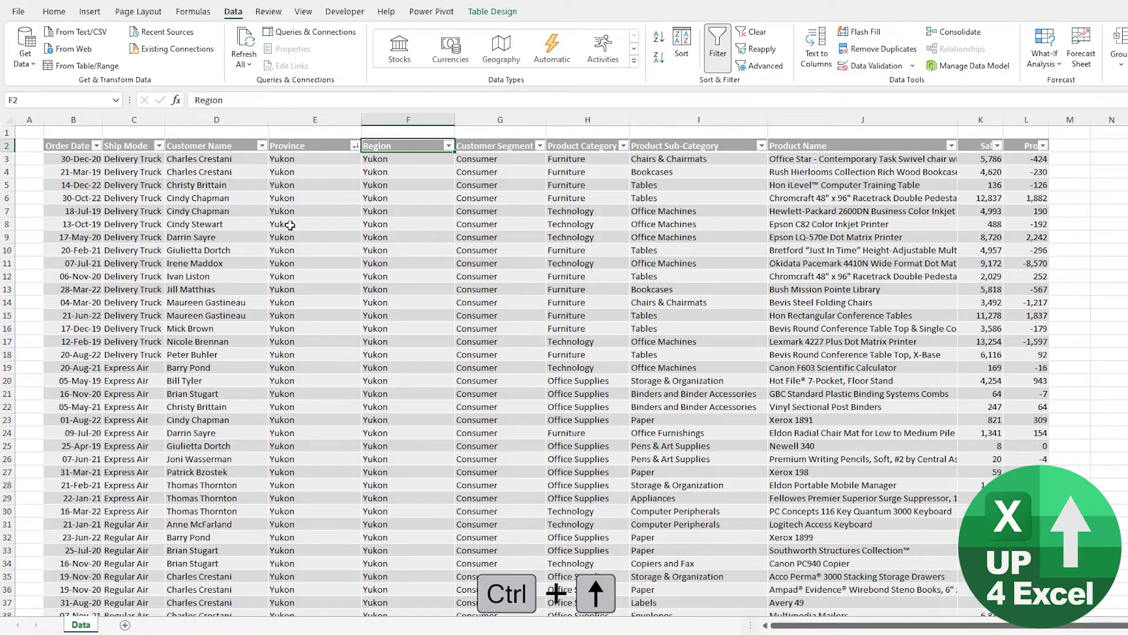
{"action": "key", "text": "alt+Down"}
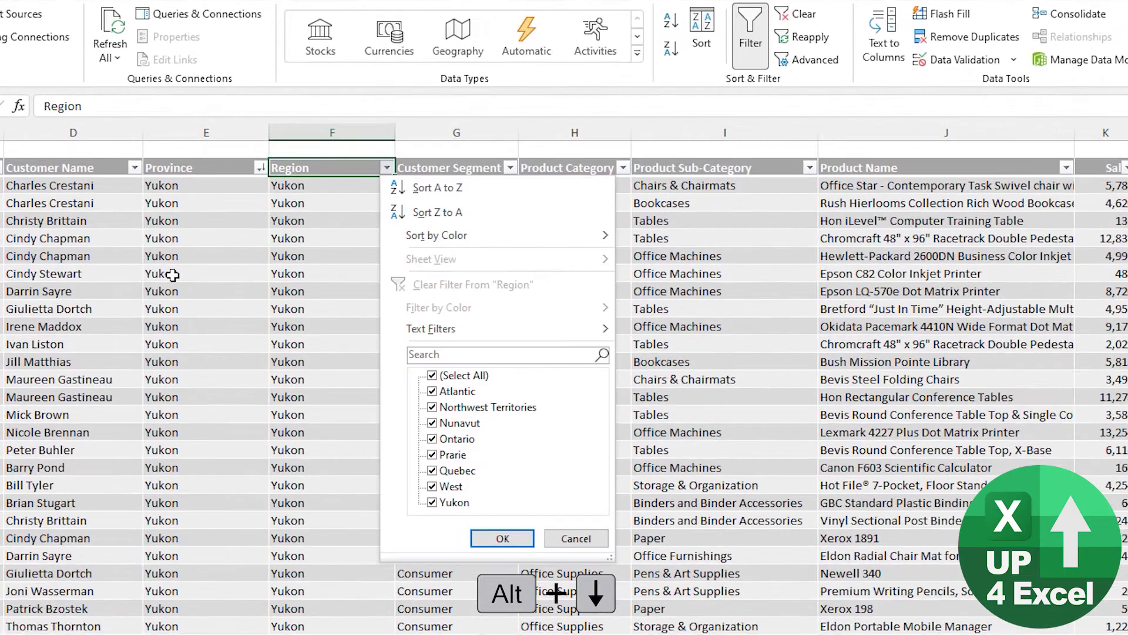
{"action": "key", "text": "e"}
{"action": "type", "text": "fu"}
{"action": "key", "text": "BackSpace"}
{"action": "key", "text": "BackSpace"}
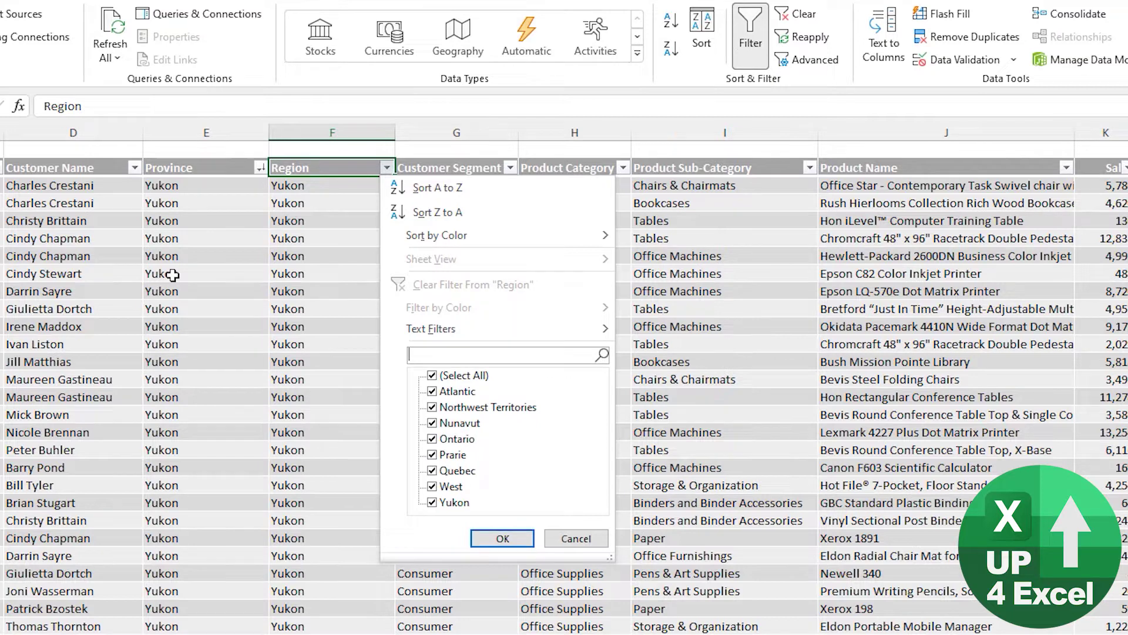
{"action": "type", "text": "w"}
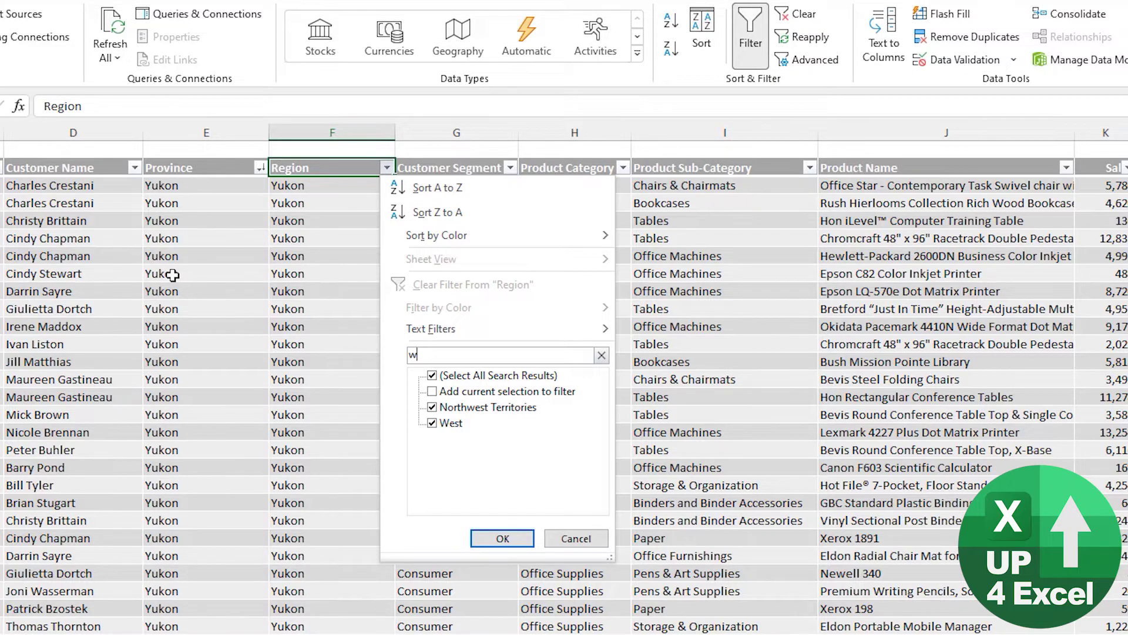
{"action": "key", "text": "Return"}
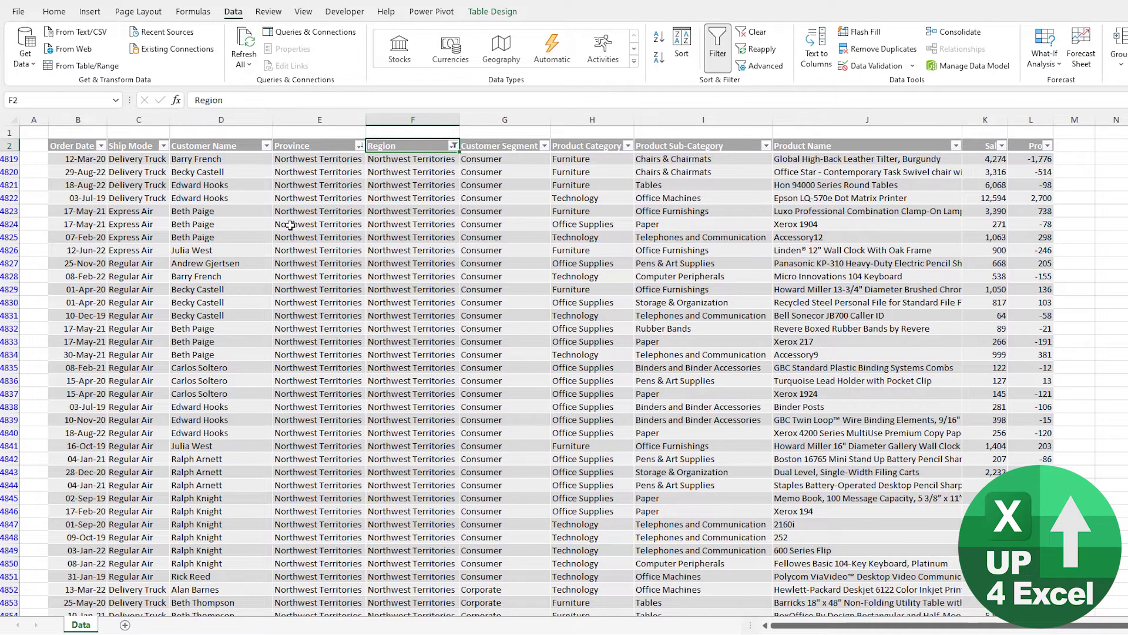
{"action": "key", "text": "alt+Down"}
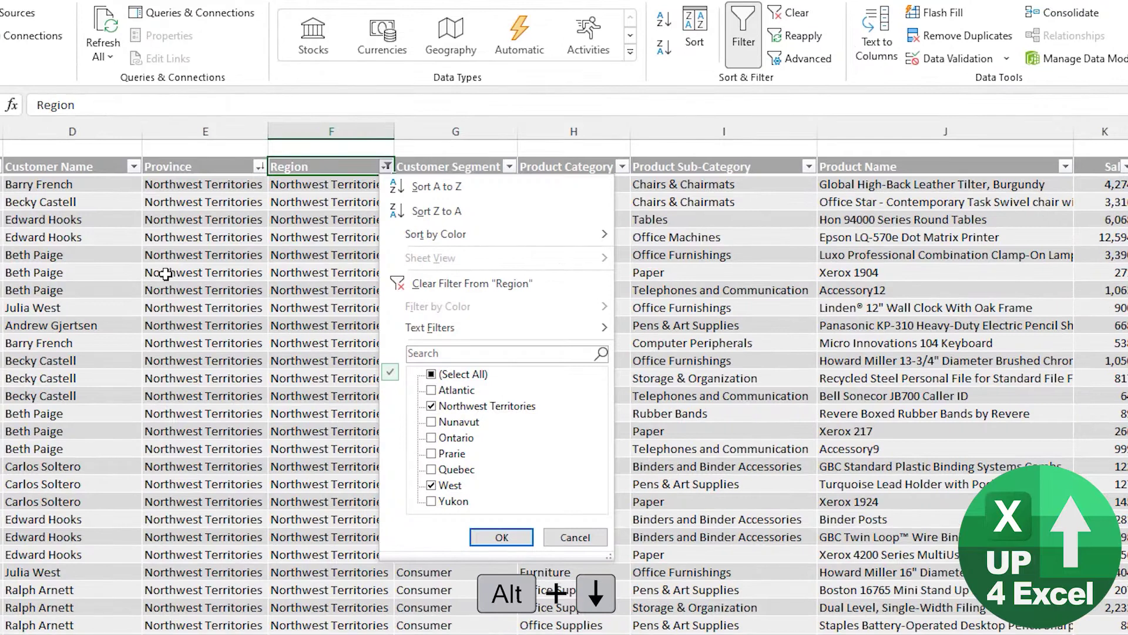
{"action": "type", "text": "wes"}
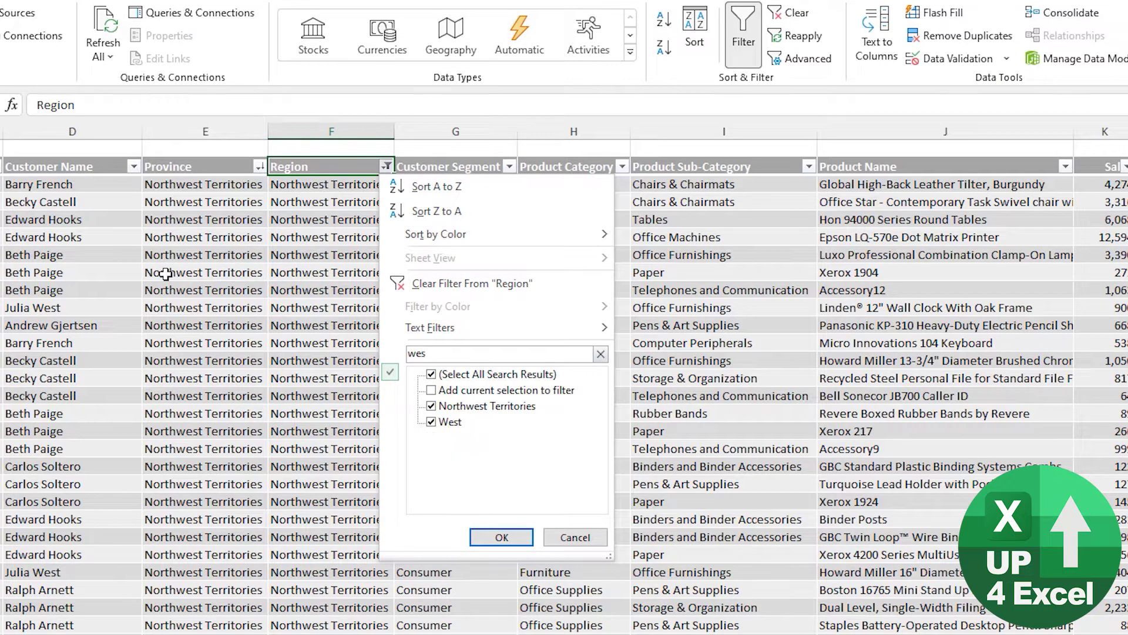
{"action": "key", "text": "BackSpace"}
{"action": "type", "text": "s"}
{"action": "key", "text": "BackSpace"}
{"action": "key", "text": "BackSpace"}
{"action": "key", "text": "BackSpace"}
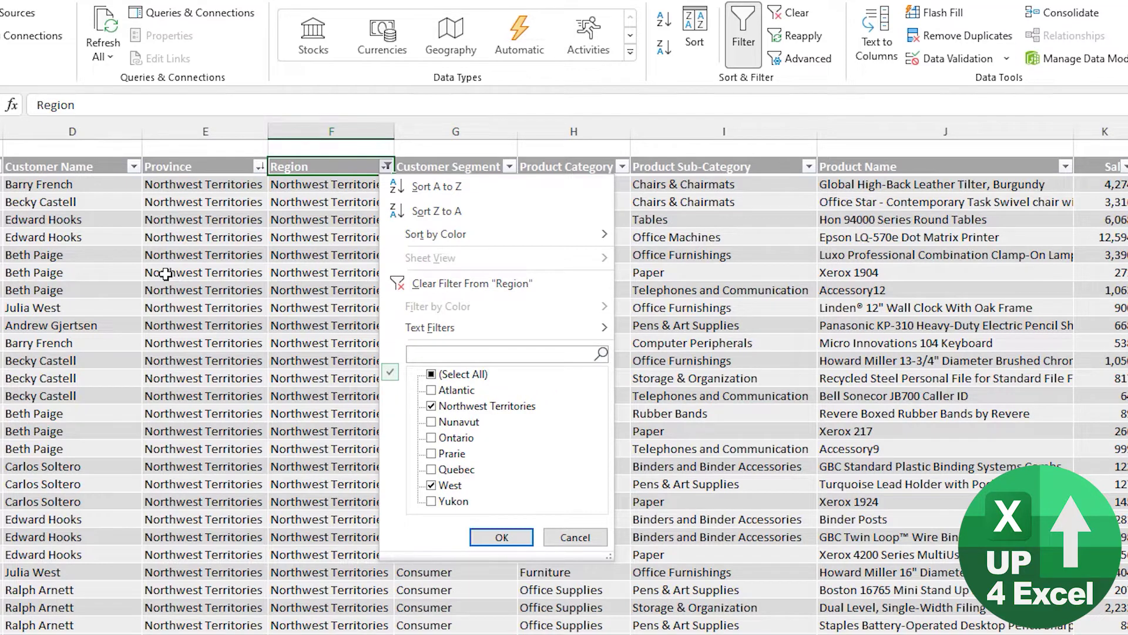
{"action": "type", "text": "a"}
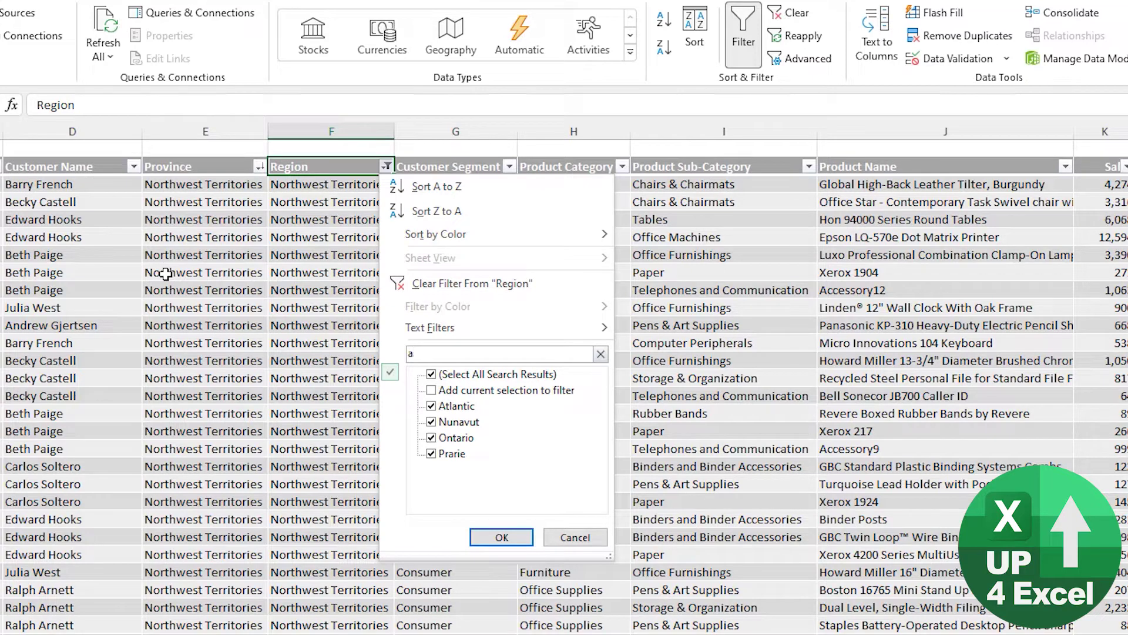
{"action": "key", "text": "BackSpace"}
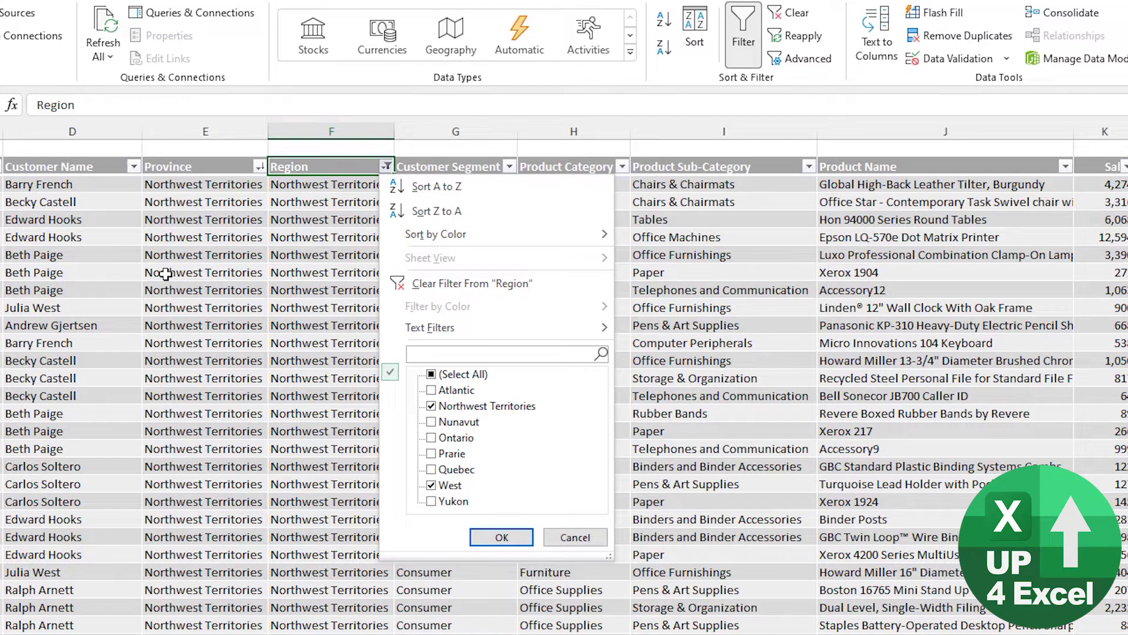
{"action": "key", "text": "Return"}
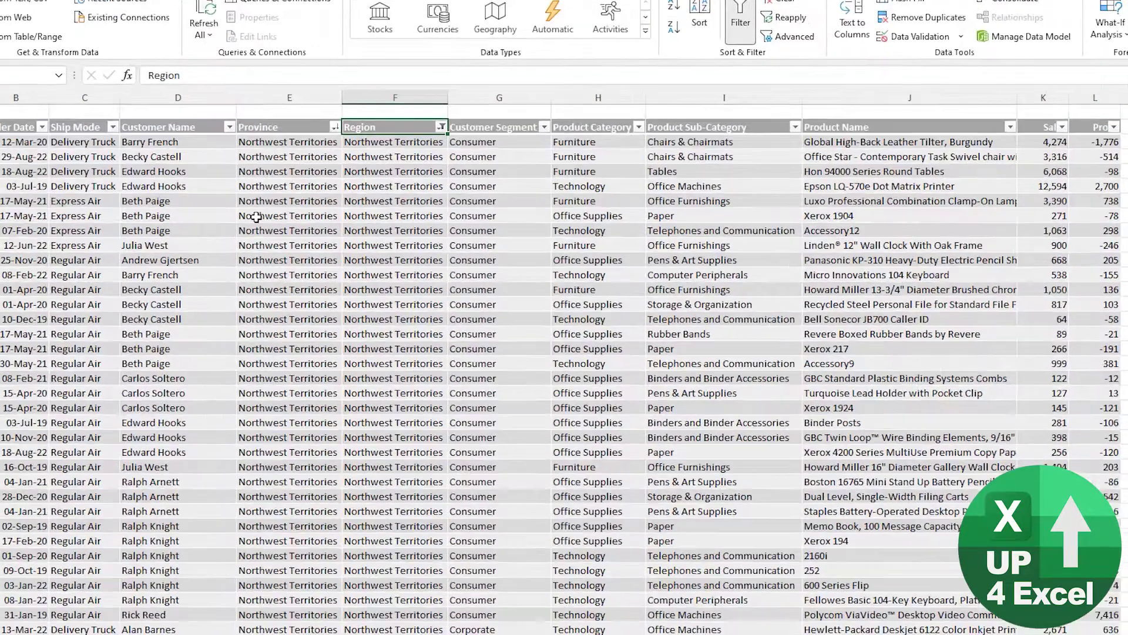
Step: Reopen the filter menu, search 'en', and move to the first Product Category value
{"action": "key", "text": "alt+Down"}
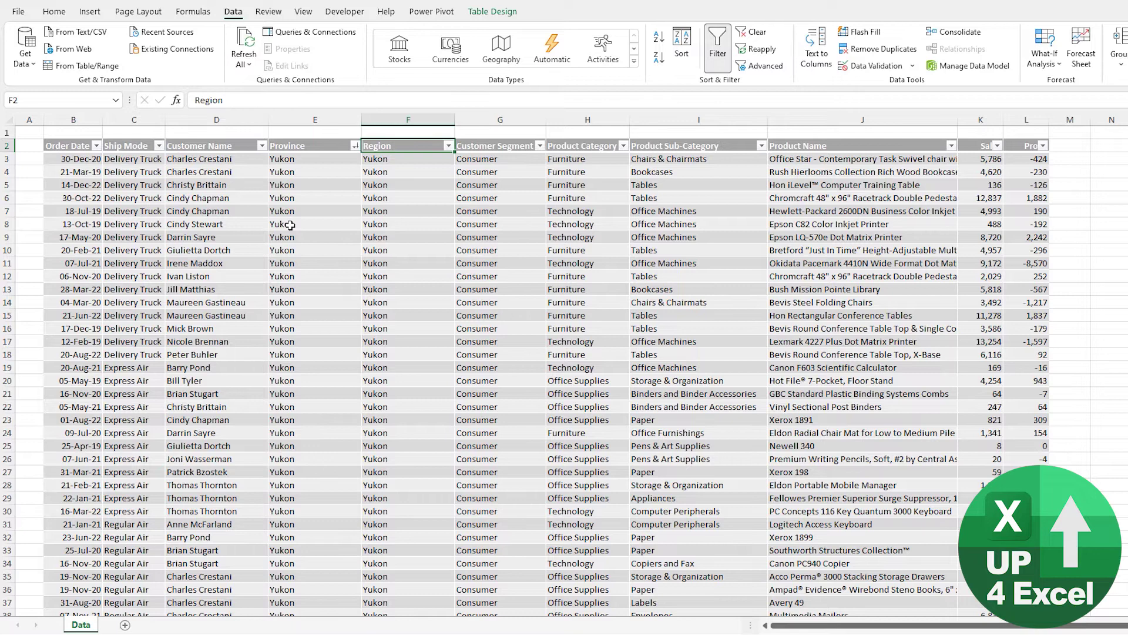
{"action": "key", "text": "alt+Down"}
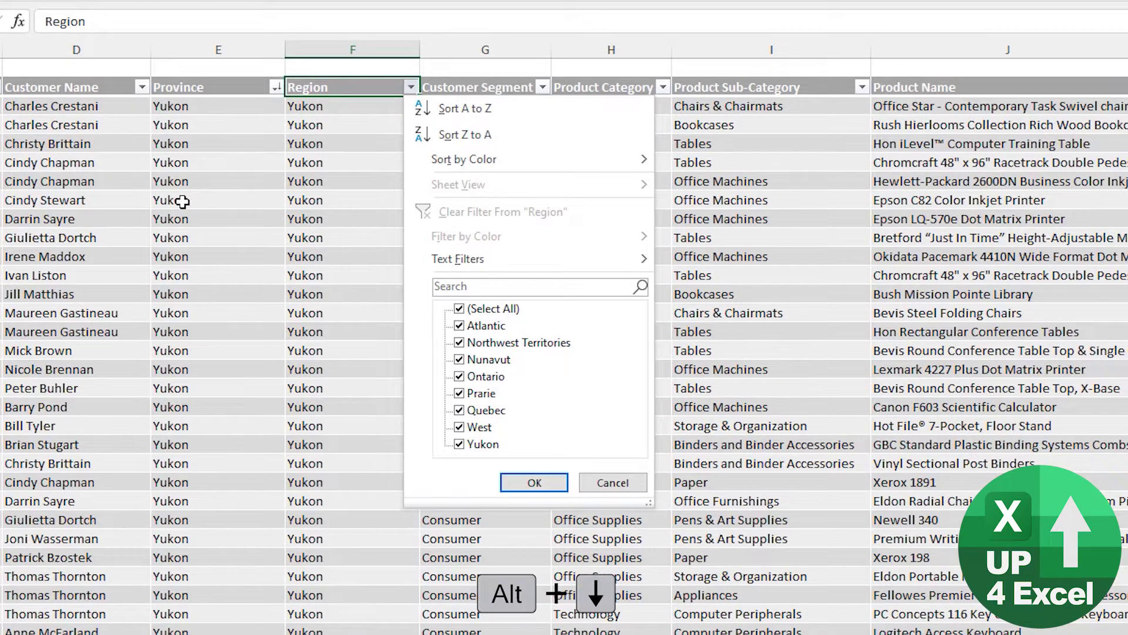
{"action": "type", "text": "e"}
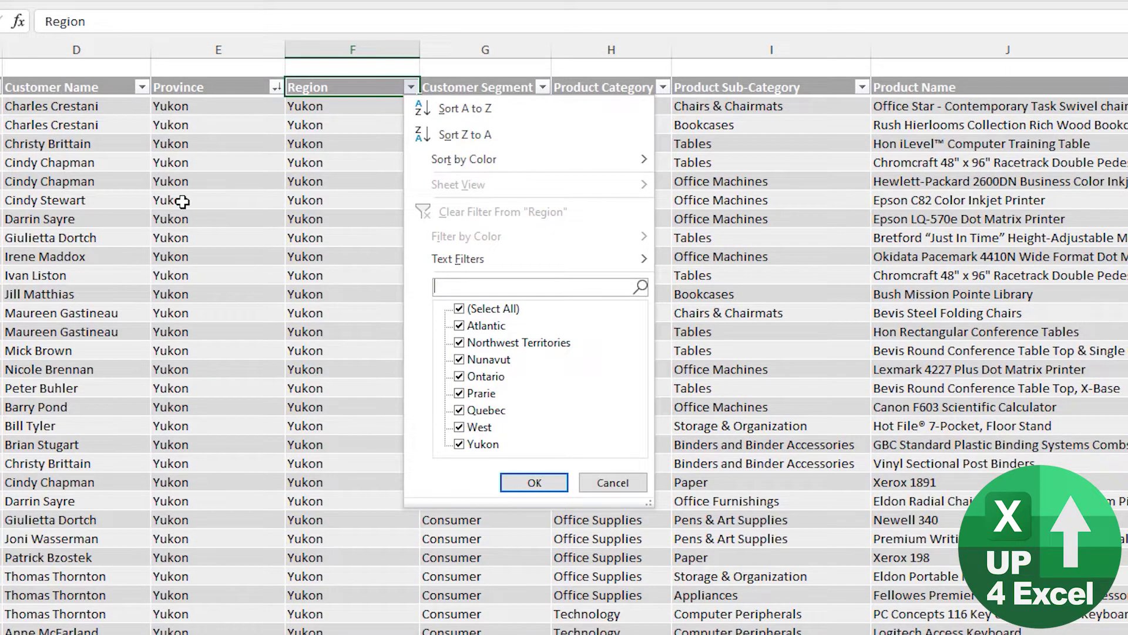
{"action": "type", "text": "n"}
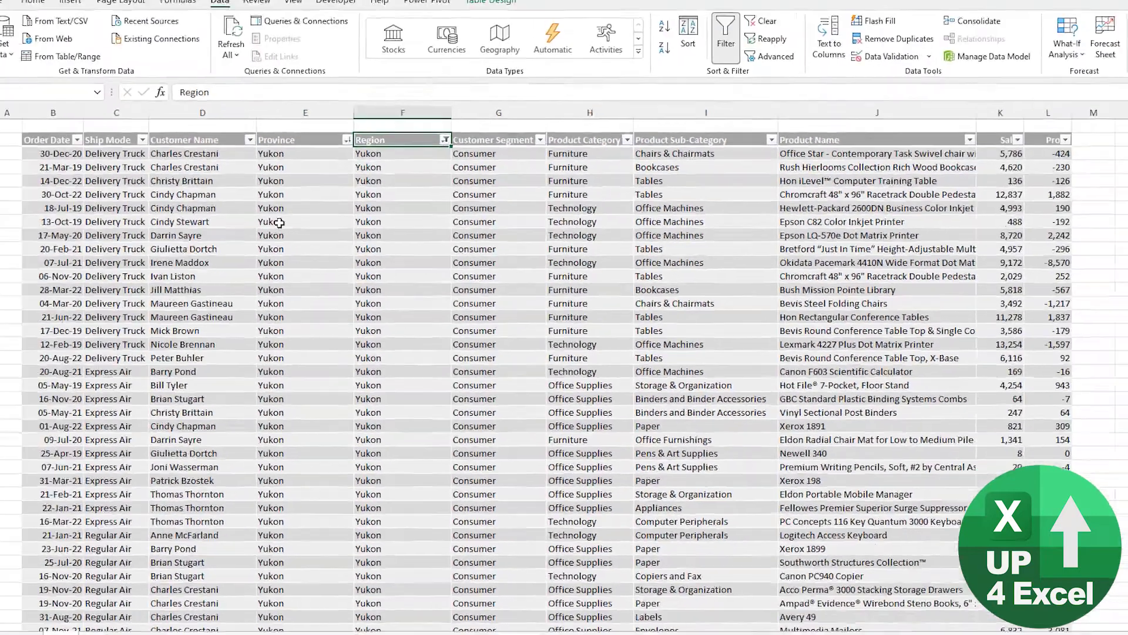
{"action": "key", "text": "Down"}
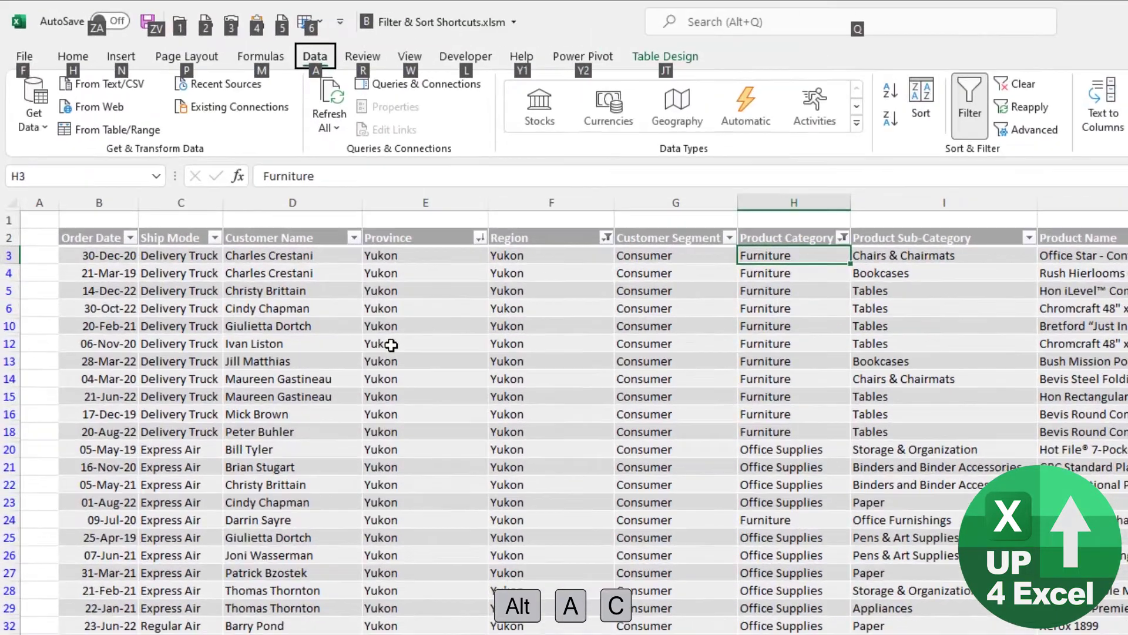
Step: Clear all table filters with Alt, A, C and toggle the header filter buttons off and on
{"action": "key", "text": "alt+a"}
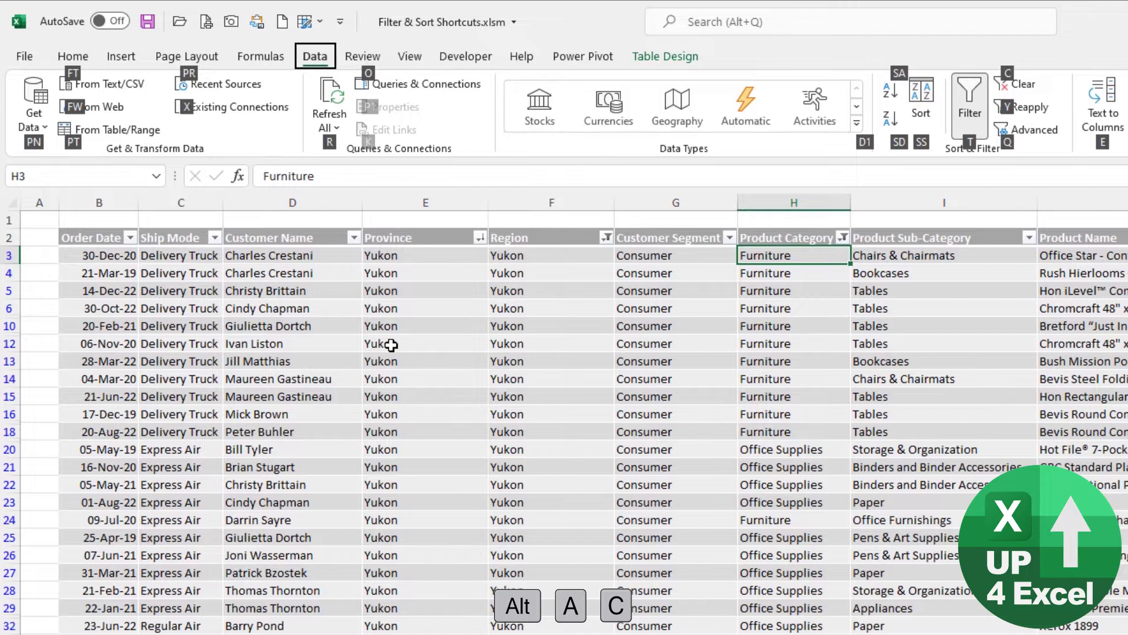
{"action": "key", "text": "c"}
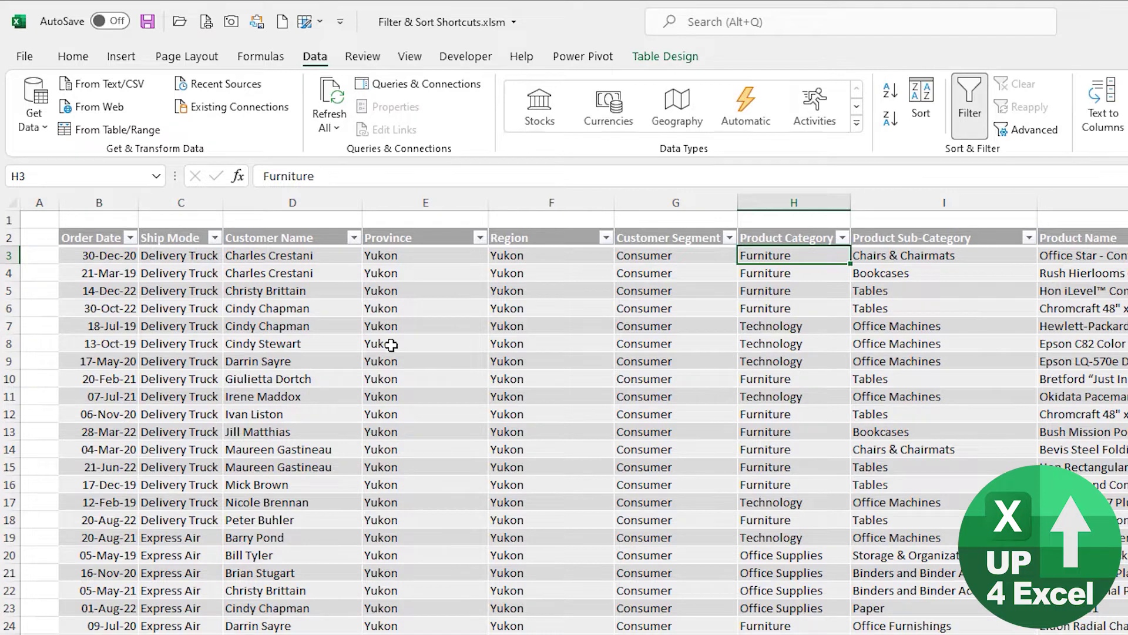
{"action": "key", "text": "ctrl+shift+l"}
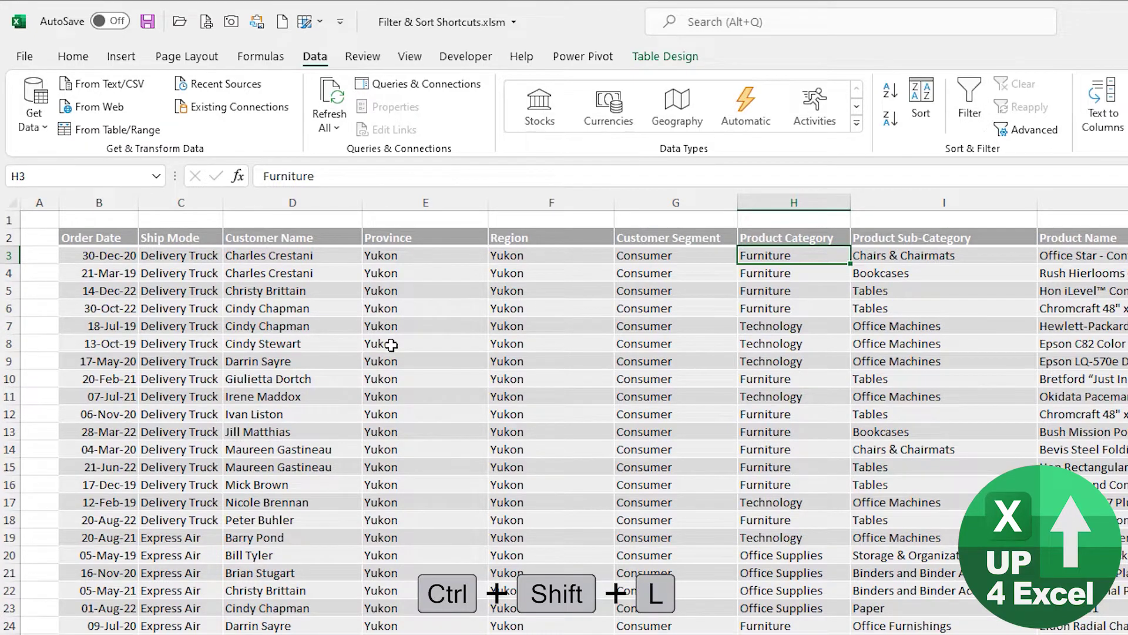
{"action": "key", "text": "ctrl+shift+l"}
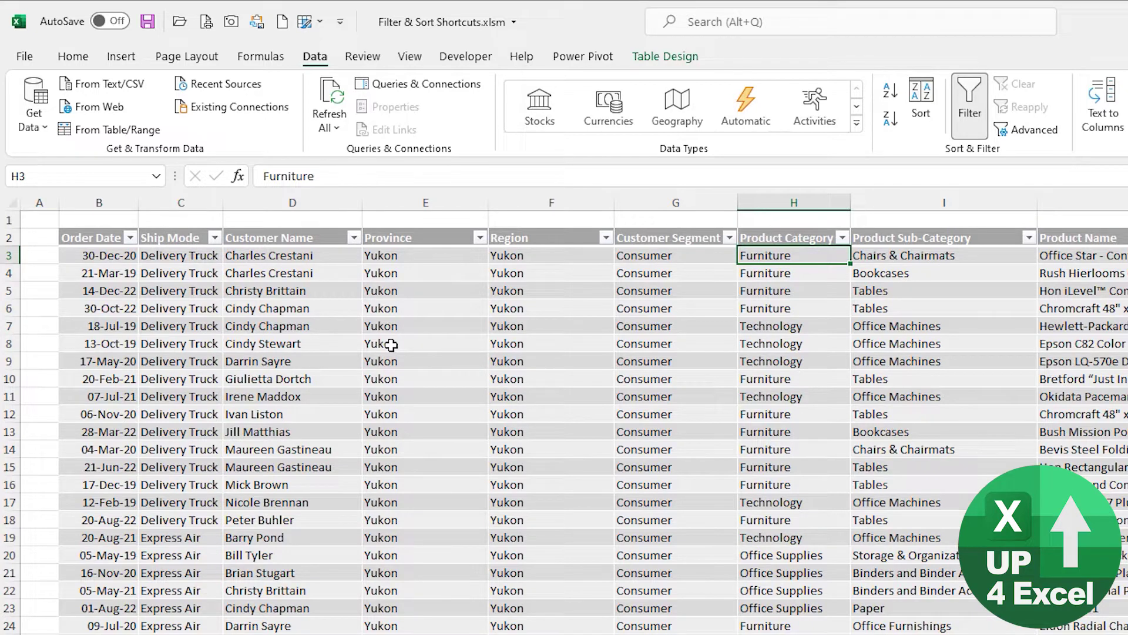
{"action": "key", "text": "ctrl+shift+l"}
{"action": "key", "text": "ctrl+shift+l"}
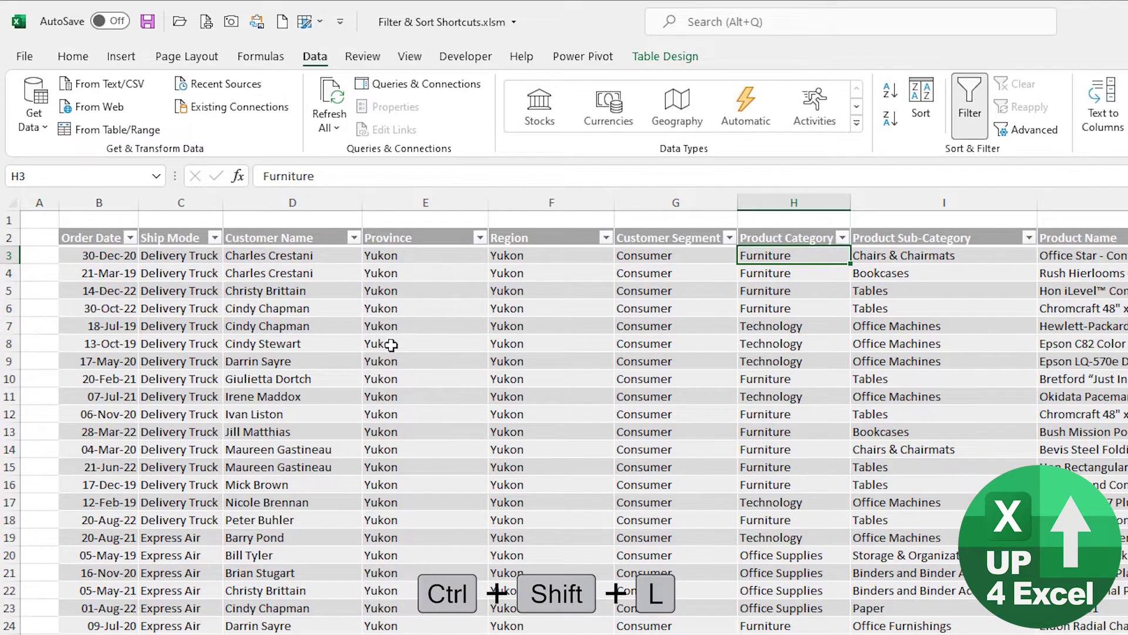
{"action": "key", "text": "alt"}
{"action": "key", "text": "a"}
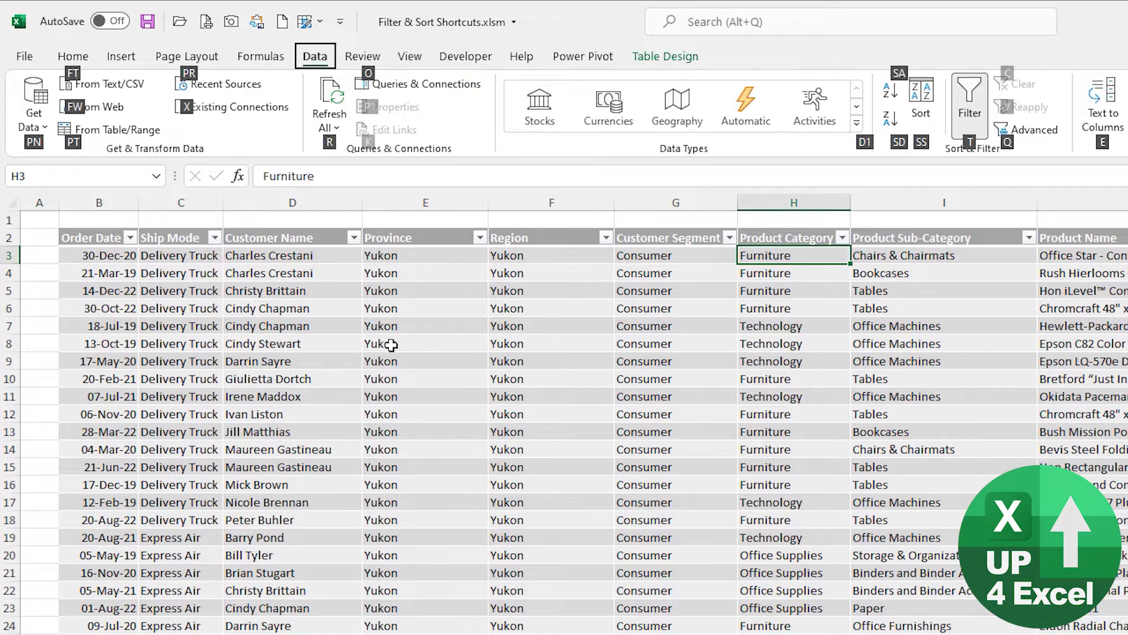
{"action": "key", "text": "t"}
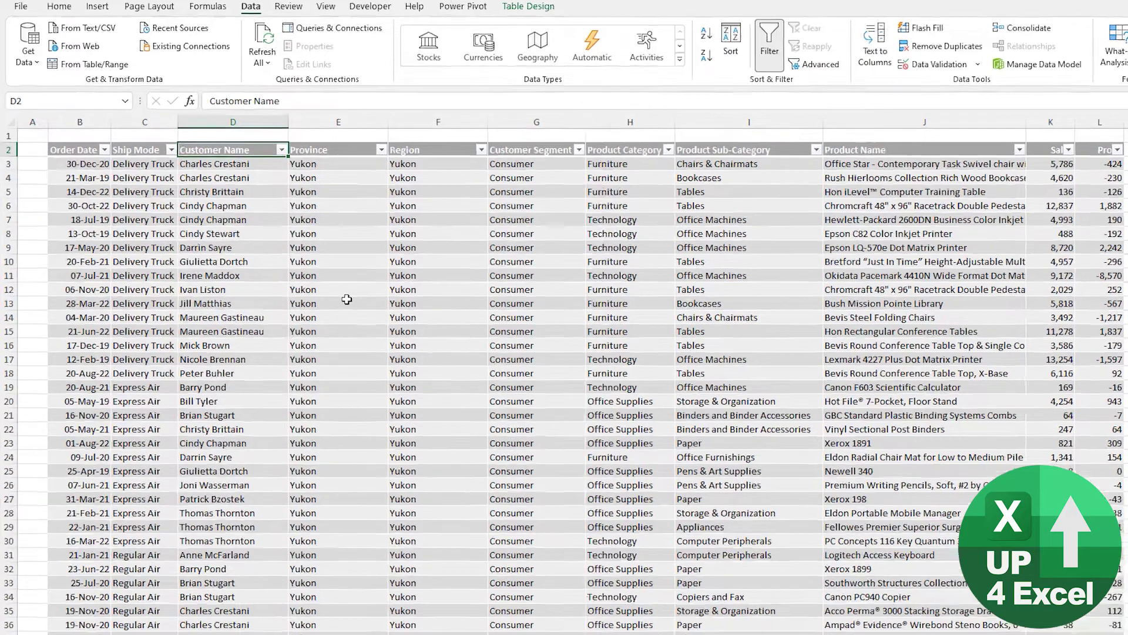
Step: In the Customer Name filter checklist, untick and re-tick Aaron Smayling
{"action": "key", "text": "alt+Down"}
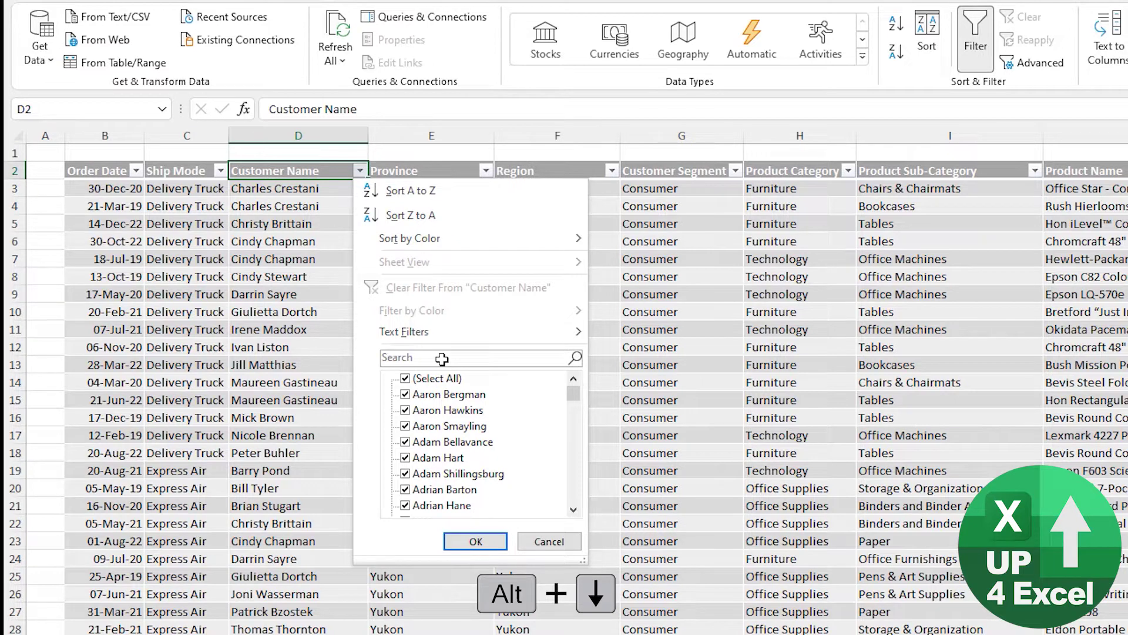
{"action": "key", "text": "Down"}
{"action": "key", "text": "Down"}
{"action": "key", "text": "Up"}
{"action": "key", "text": "Down"}
{"action": "key", "text": "Down"}
{"action": "key", "text": "Down"}
{"action": "key", "text": "Down"}
{"action": "key", "text": "Down"}
{"action": "key", "text": "Down"}
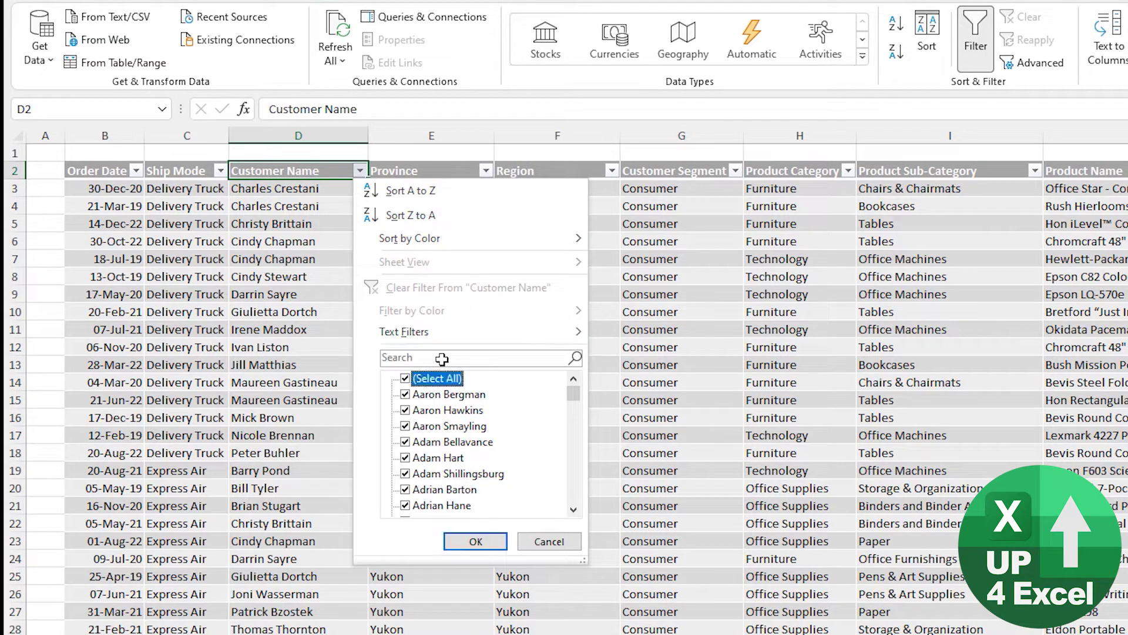
{"action": "key", "text": "Down"}
{"action": "key", "text": "Down"}
{"action": "key", "text": "Down"}
{"action": "key", "text": "Down"}
{"action": "key", "text": "Down"}
{"action": "key", "text": "Down"}
{"action": "key", "text": "Up"}
{"action": "key", "text": "Up"}
{"action": "key", "text": "Up"}
{"action": "key", "text": "Up"}
{"action": "key", "text": "Down"}
{"action": "key", "text": "Down"}
{"action": "key", "text": "Up"}
{"action": "key", "text": "Up"}
{"action": "key", "text": "Up"}
{"action": "key", "text": "Down"}
{"action": "key", "text": "Down"}
{"action": "key", "text": "Down"}
{"action": "key", "text": "Up"}
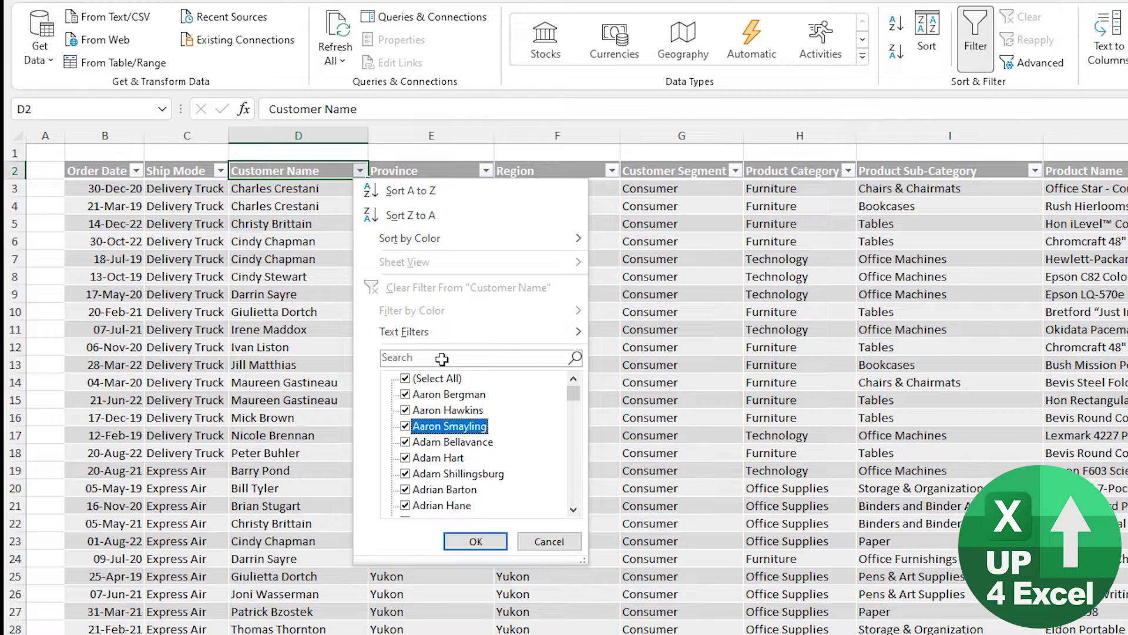
{"action": "key", "text": "space"}
{"action": "key", "text": "space"}
{"action": "key", "text": "space"}
{"action": "key", "text": "space"}
{"action": "key", "text": "Up"}
{"action": "key", "text": "Up"}
{"action": "key", "text": "Up"}
{"action": "key", "text": "space"}
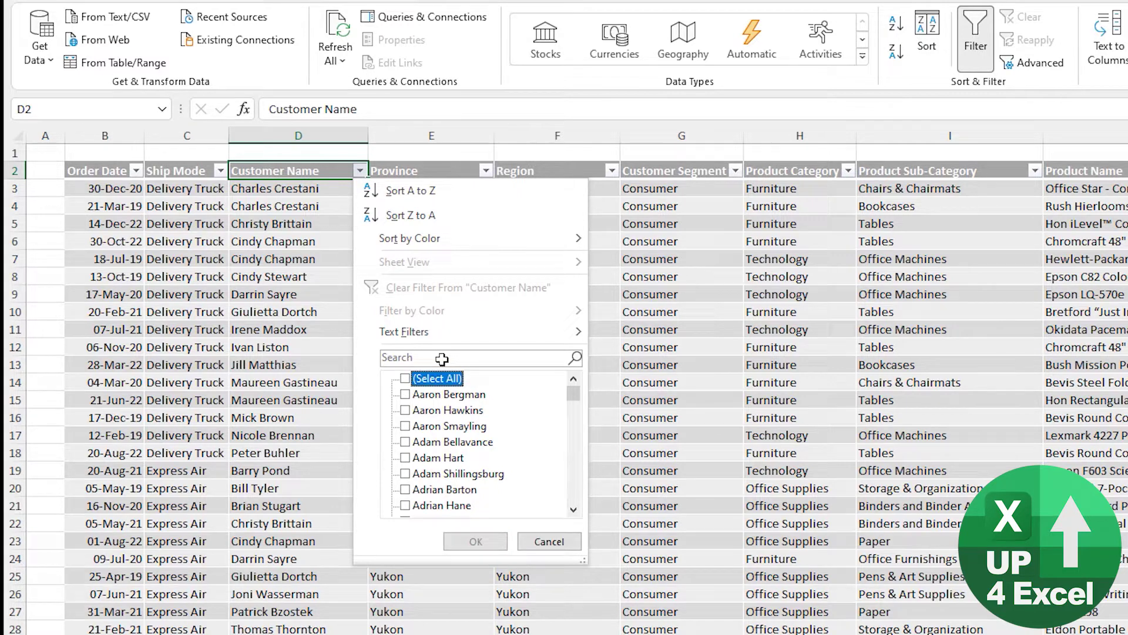
{"action": "key", "text": "Down"}
{"action": "key", "text": "Down"}
{"action": "key", "text": "Down"}
{"action": "key", "text": "Down"}
{"action": "key", "text": "Down"}
{"action": "key", "text": "Down"}
{"action": "key", "text": "Down"}
{"action": "key", "text": "Down"}
{"action": "key", "text": "Down"}
{"action": "key", "text": "Down"}
{"action": "key", "text": "Down"}
{"action": "key", "text": "Down"}
{"action": "key", "text": "Down"}
{"action": "key", "text": "Down"}
{"action": "key", "text": "Down"}
{"action": "key", "text": "Down"}
{"action": "key", "text": "Down"}
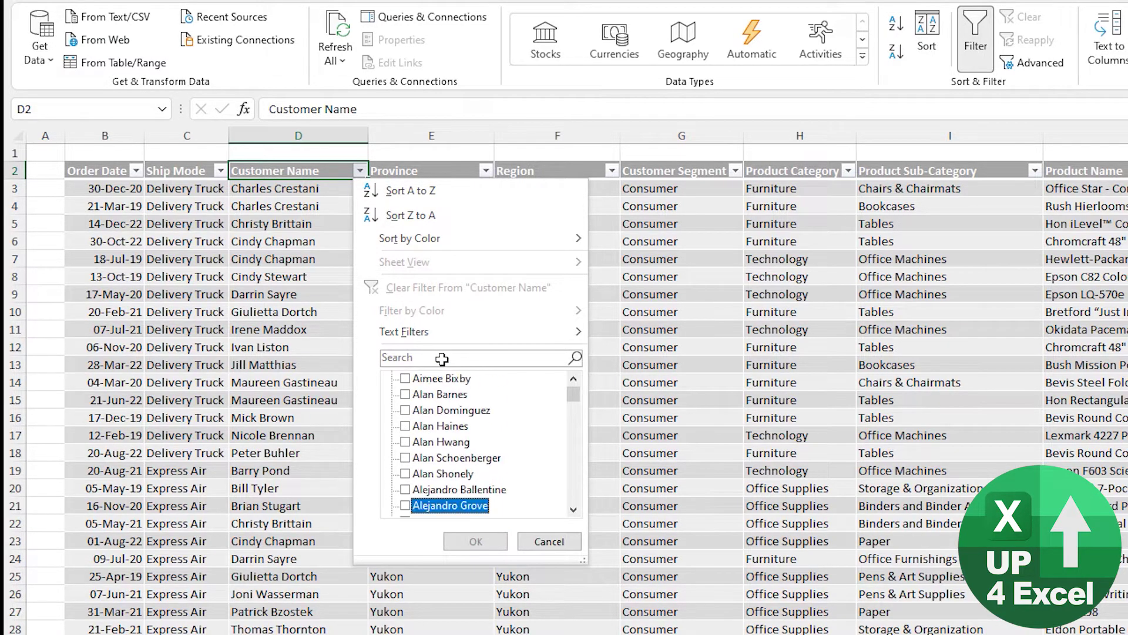
{"action": "key", "text": "Up"}
{"action": "key", "text": "space"}
{"action": "key", "text": "Up"}
{"action": "key", "text": "Up"}
{"action": "key", "text": "space"}
{"action": "key", "text": "Up"}
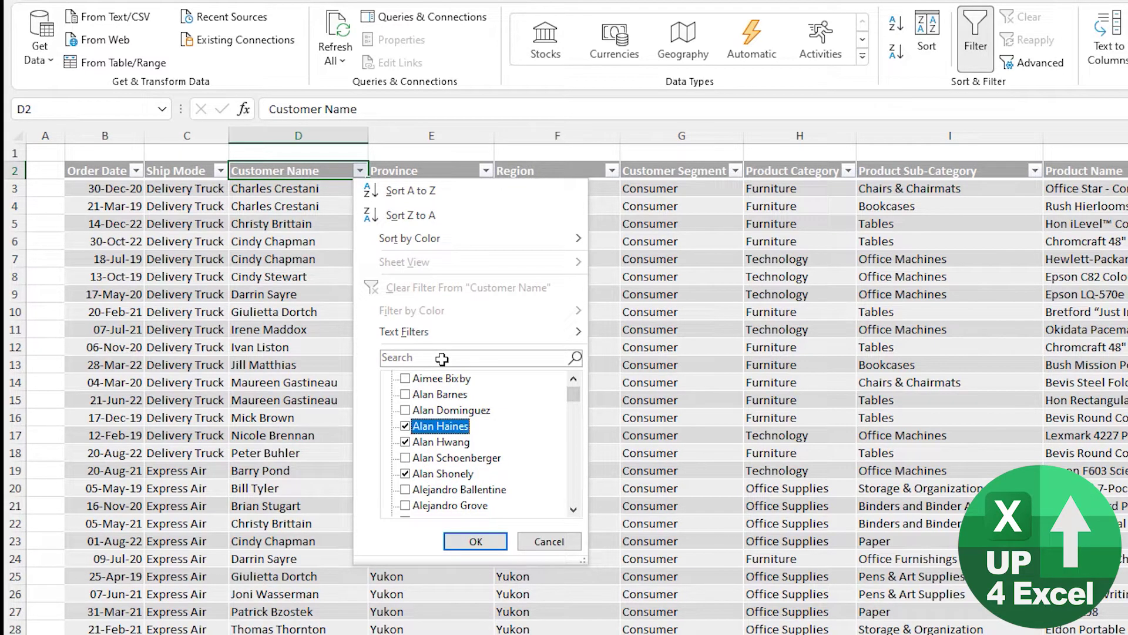
{"action": "key", "text": "Return"}
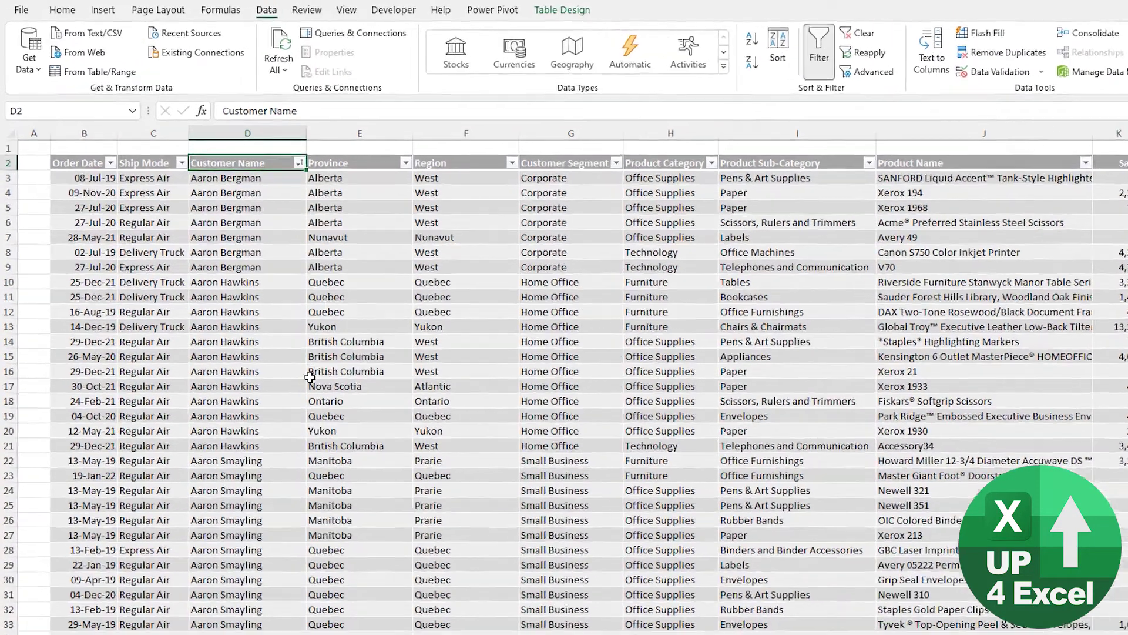
Step: Open the Customer Name filter and browse its list between (Select All) and (Blanks)
{"action": "key", "text": "alt+Down"}
{"action": "key", "text": "Down"}
{"action": "key", "text": "Up"}
{"action": "key", "text": "Tab"}
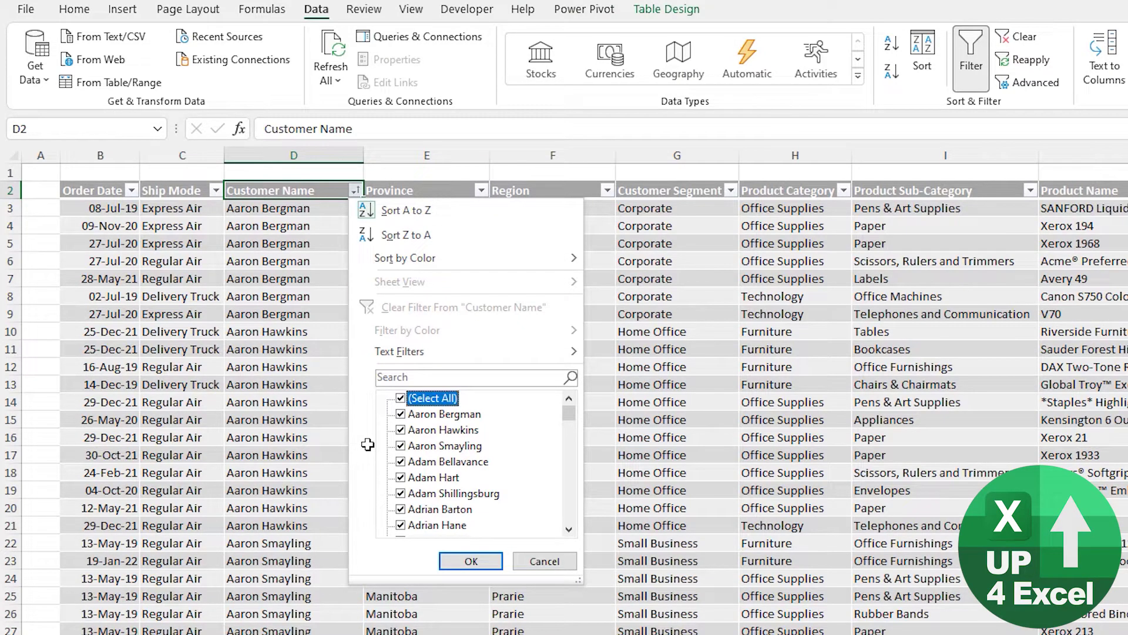
{"action": "mouse_move", "coordinate": [570, 418]}
{"action": "left_mouse_down"}
{"action": "mouse_move", "coordinate": [573, 479]}
{"action": "mouse_move", "coordinate": [568, 414]}
{"action": "left_mouse_up"}
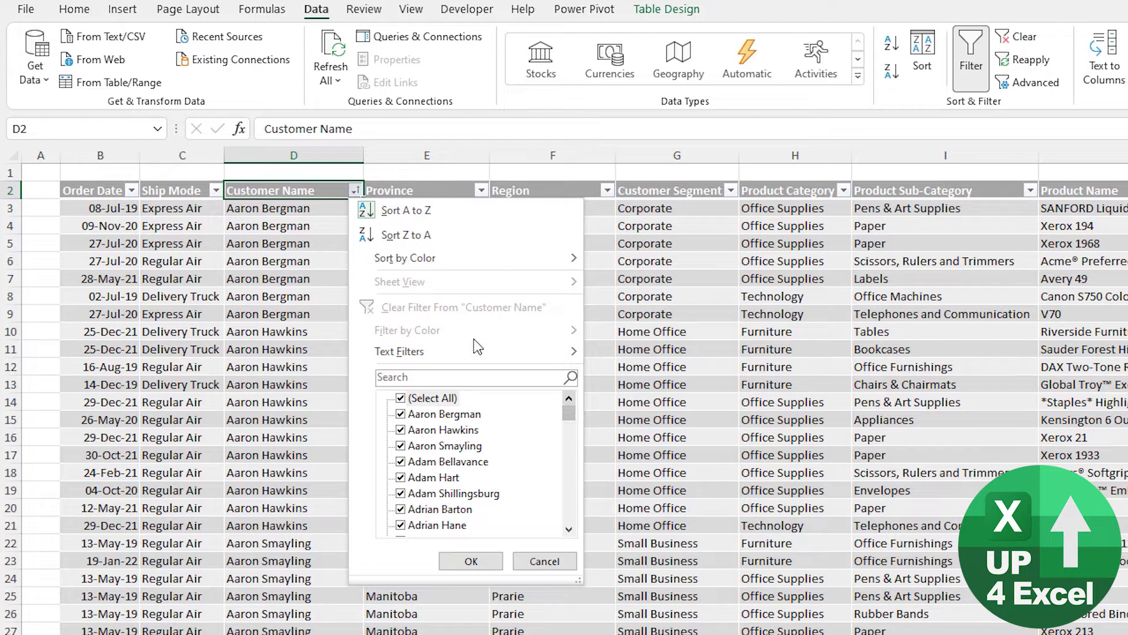
{"action": "left_click", "coordinate": [455, 399]}
{"action": "left_click", "coordinate": [454, 399]}
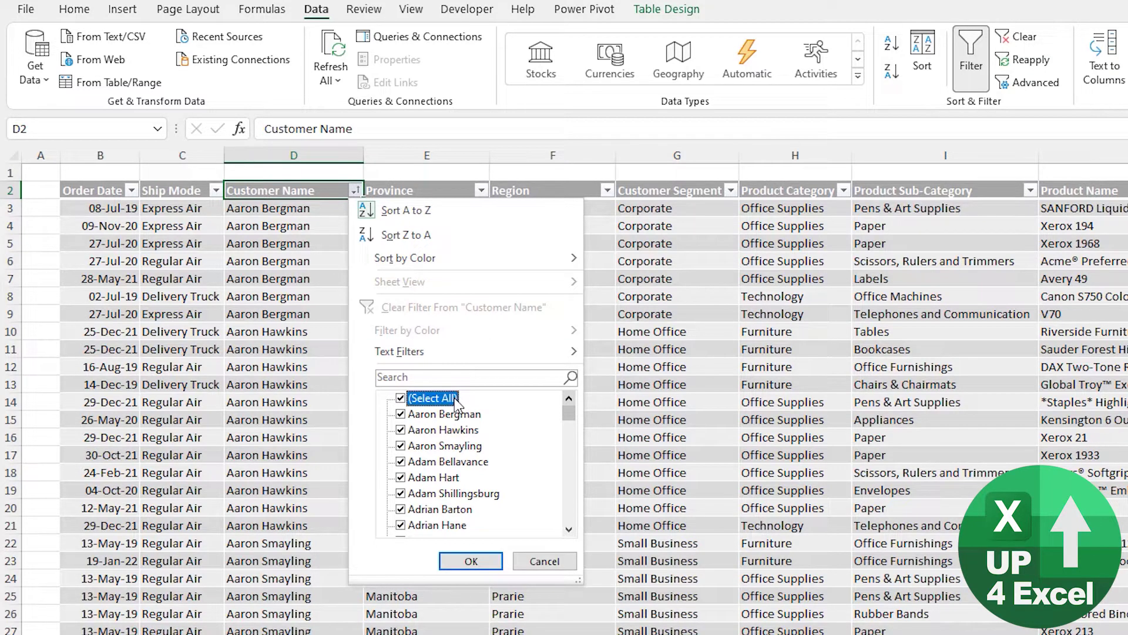
{"action": "key", "text": "End"}
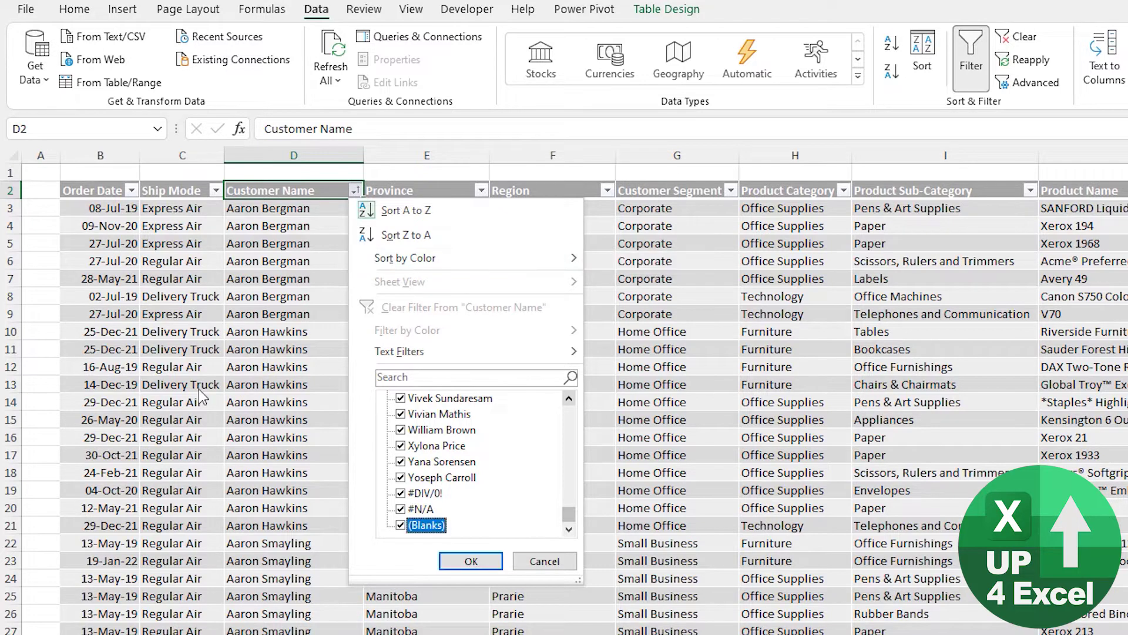
{"action": "key", "text": "Up"}
{"action": "key", "text": "Up"}
{"action": "key", "text": "Down"}
{"action": "key", "text": "Down"}
{"action": "key", "text": "Up"}
{"action": "key", "text": "Up"}
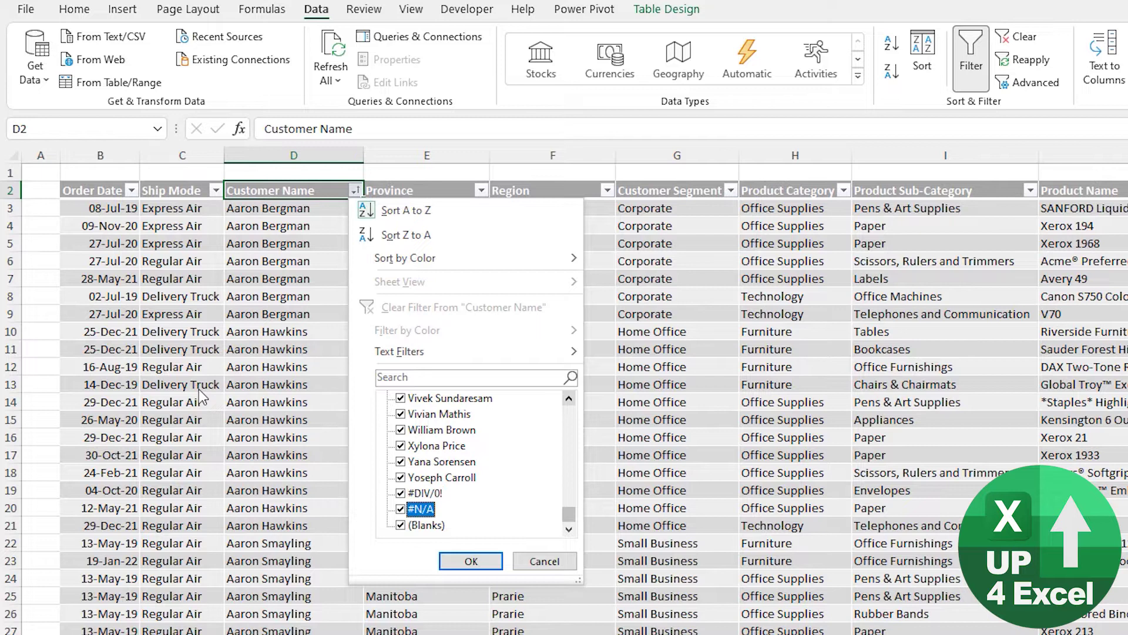
{"action": "key", "text": "Home"}
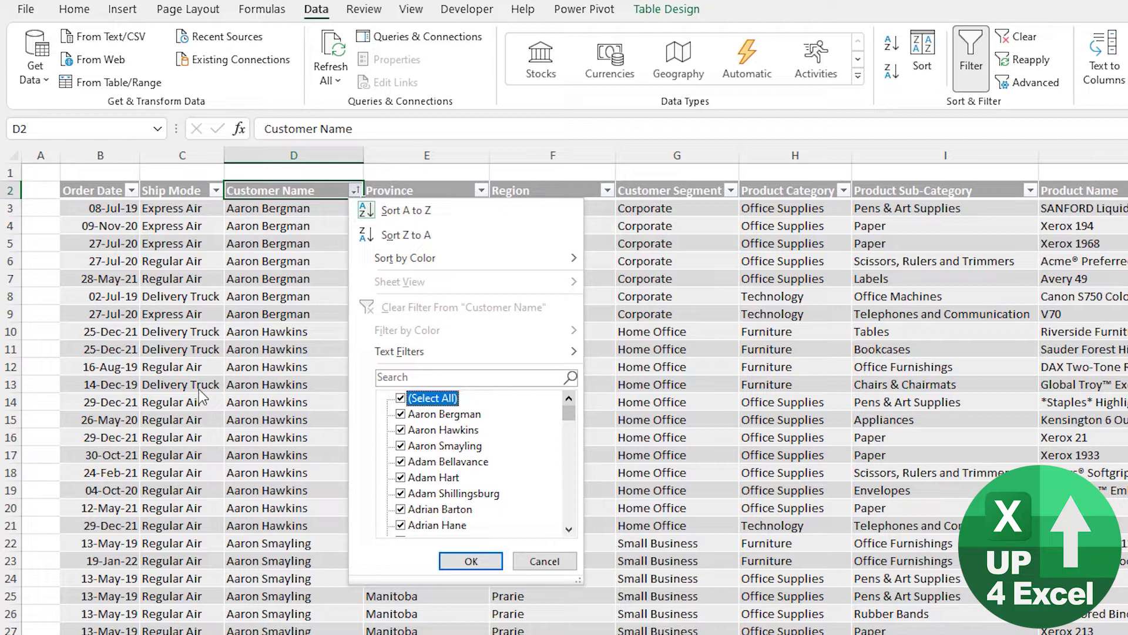
Step: Untick all names and tick only (Blanks), showing just rows 8396–8401
{"action": "key", "text": "space"}
{"action": "key", "text": "space"}
{"action": "key", "text": "space"}
{"action": "key", "text": "End"}
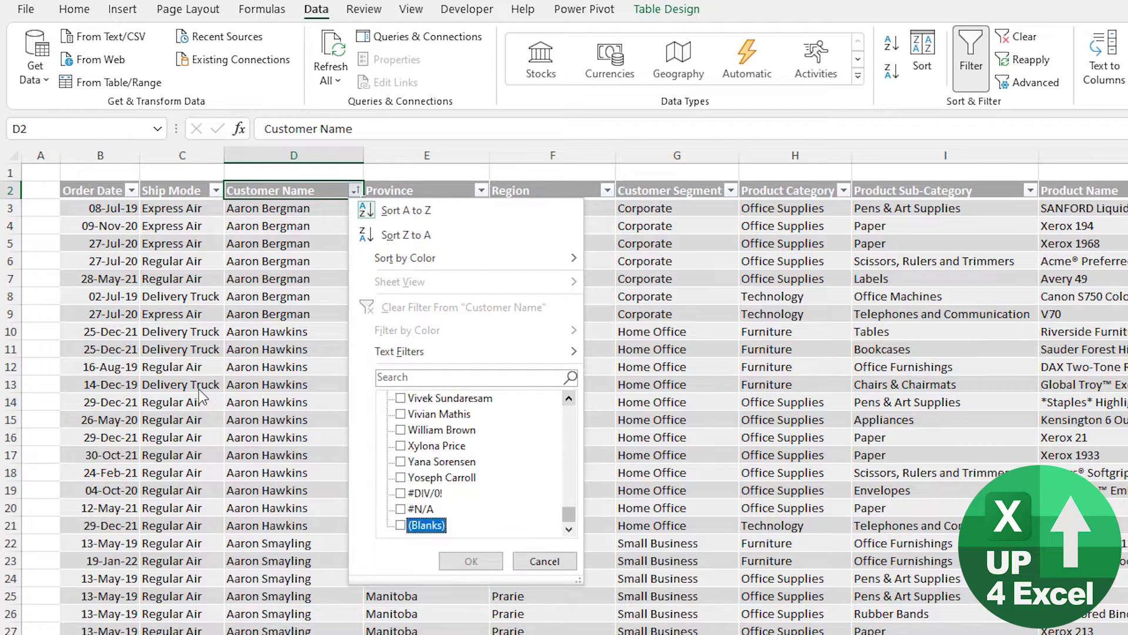
{"action": "key", "text": "space"}
{"action": "key", "text": "Return"}
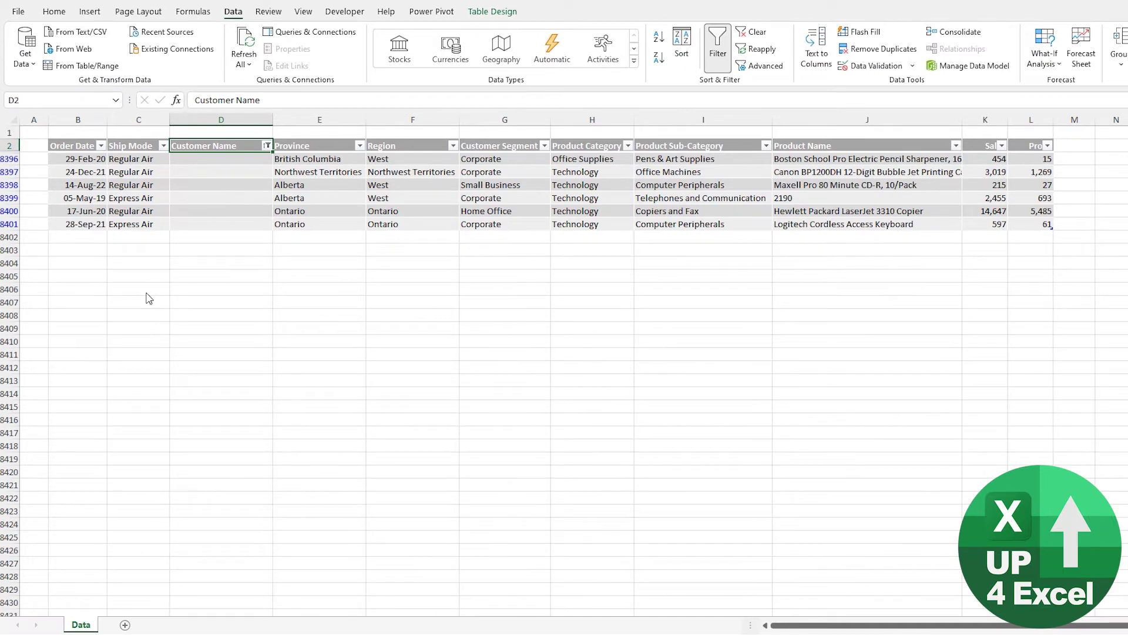
{"action": "key", "text": "alt"}
{"action": "key", "text": "alt"}
Step: Cancel the accidental header edit and clear the table's active filter with Alt+A+C
{"action": "type", "text": "ac"}
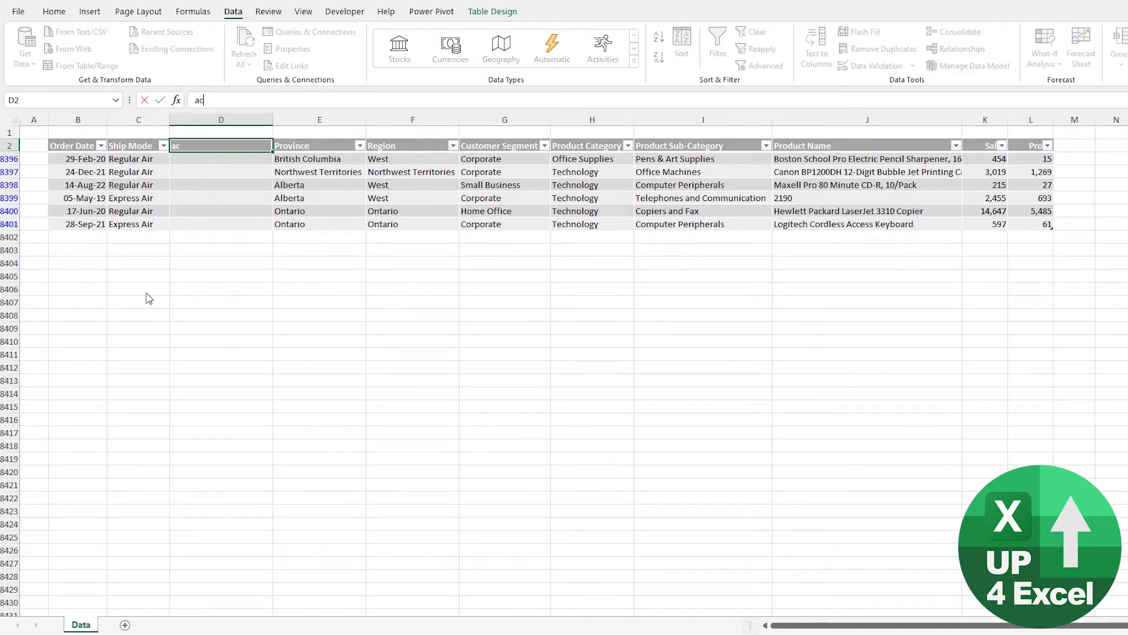
{"action": "key", "text": "Escape"}
{"action": "key", "text": "alt"}
{"action": "key", "text": "a"}
{"action": "key", "text": "c"}
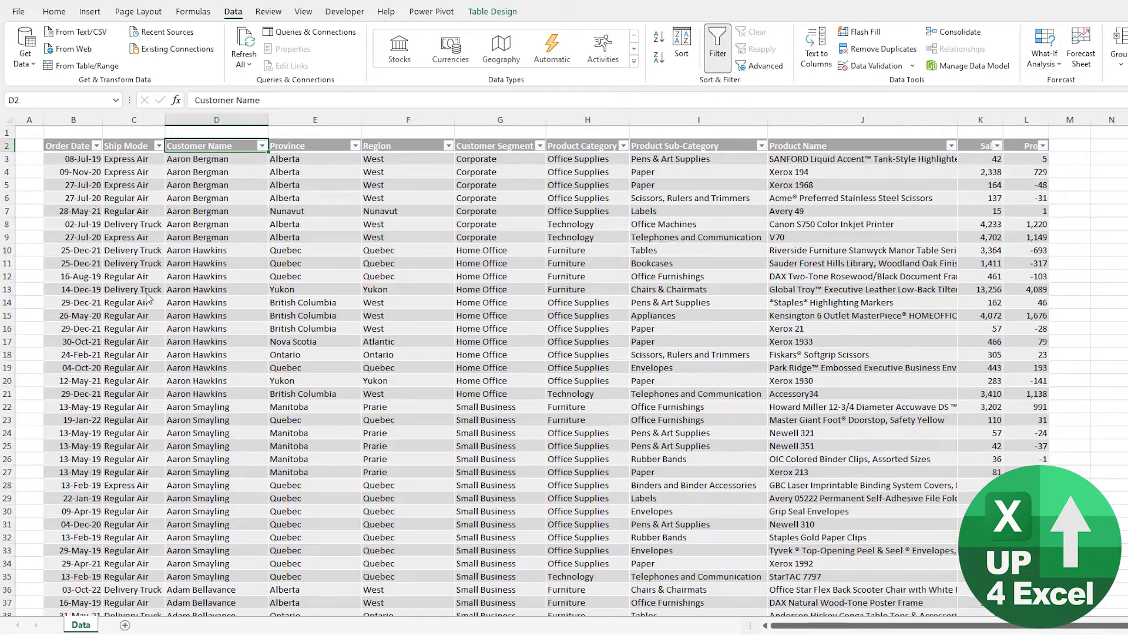
Step: Filter Customer Name to show only (Blanks) rows, then reopen its filter list
{"action": "key", "text": "alt+Down"}
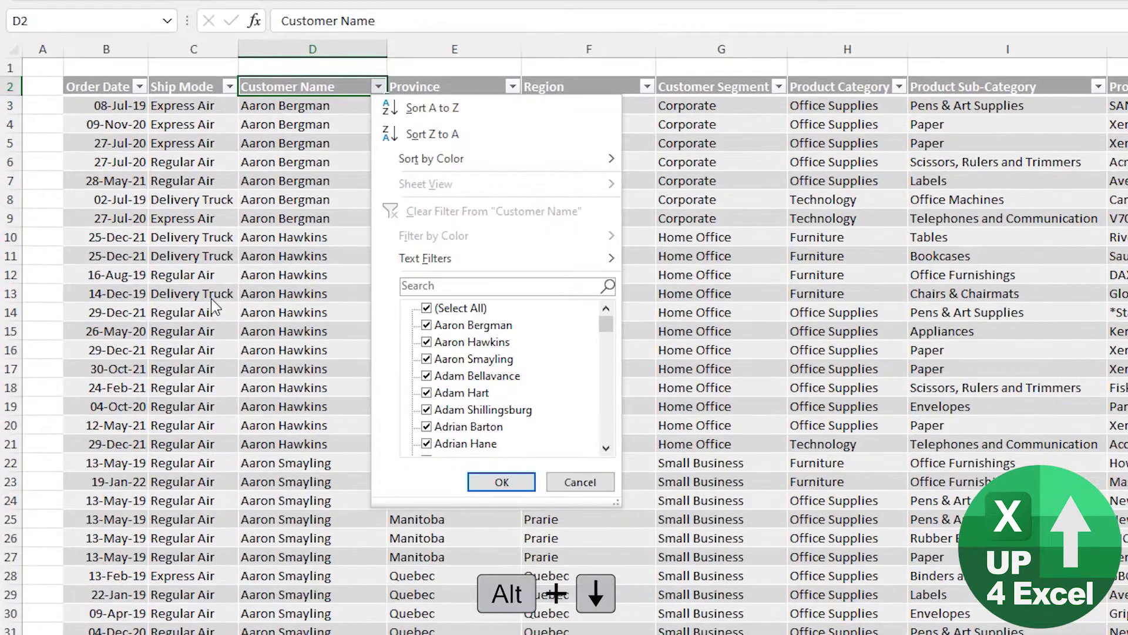
{"action": "key", "text": "Tab"}
{"action": "key", "text": "Tab"}
{"action": "key", "text": "space"}
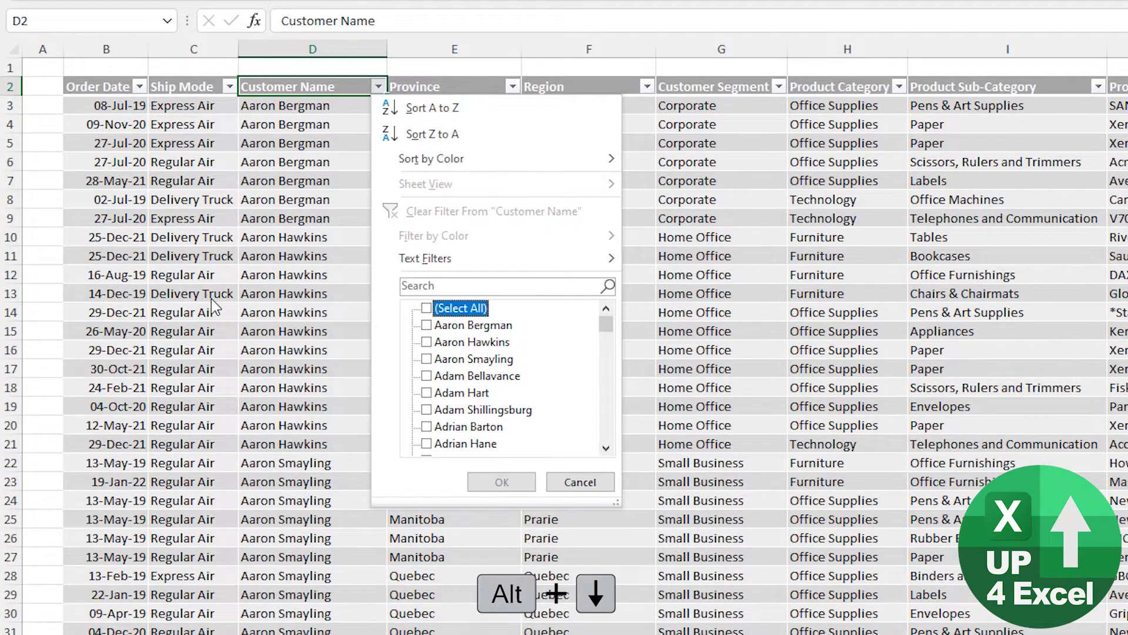
{"action": "key", "text": "End"}
{"action": "key", "text": "space"}
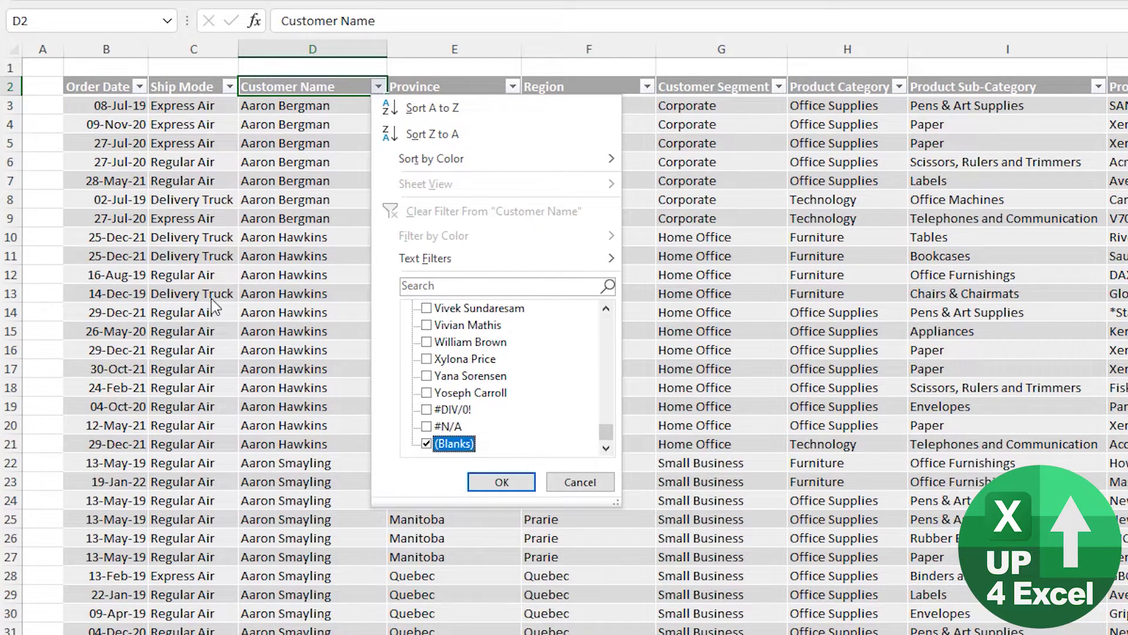
{"action": "key", "text": "Return"}
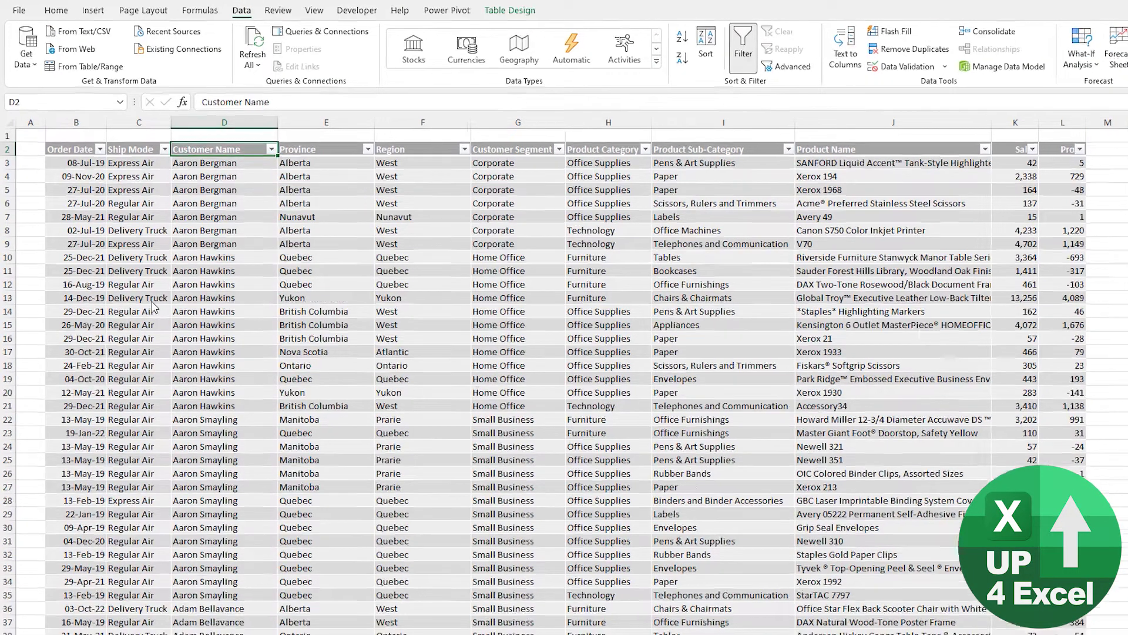
{"action": "key", "text": "alt+Down"}
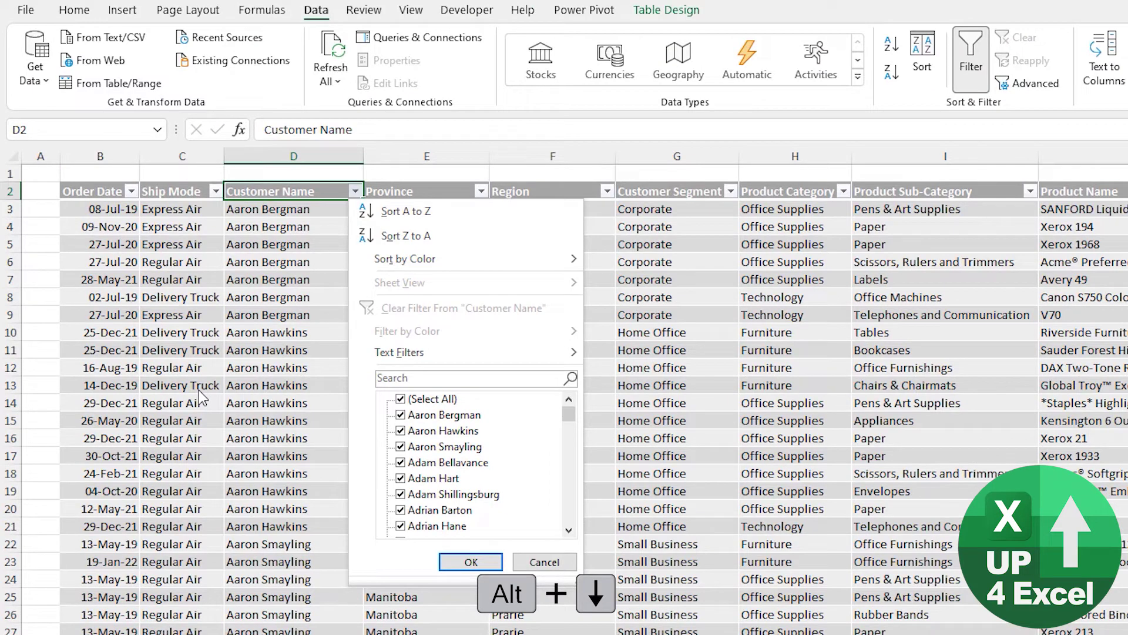
Step: Apply a Customer Name text filter that equals a blank value
{"action": "key", "text": "f"}
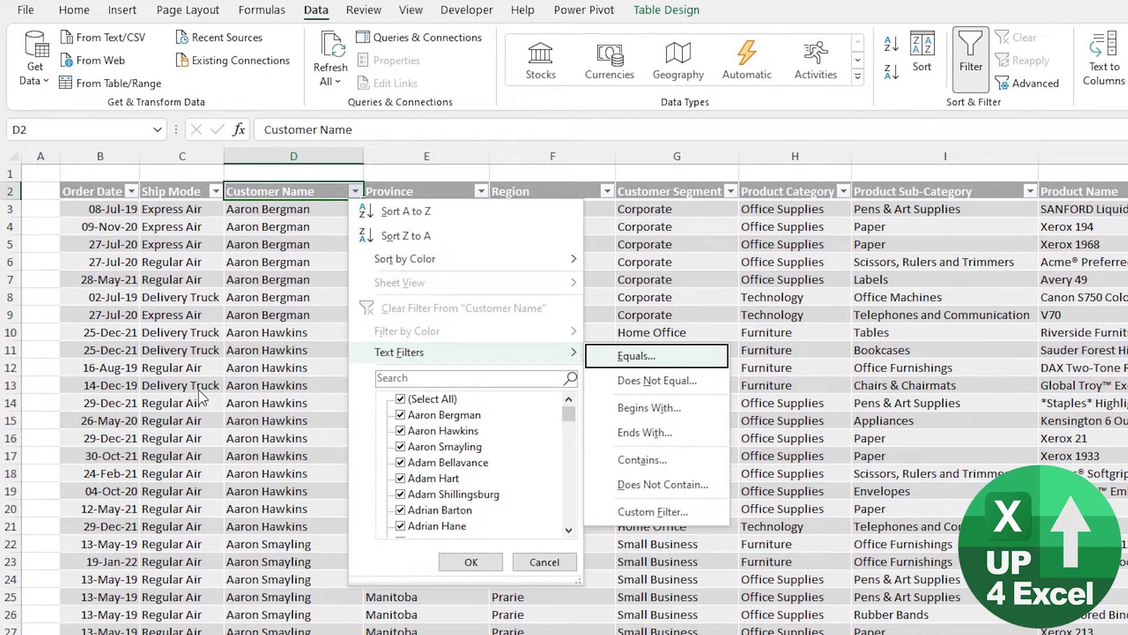
{"action": "key", "text": "Return"}
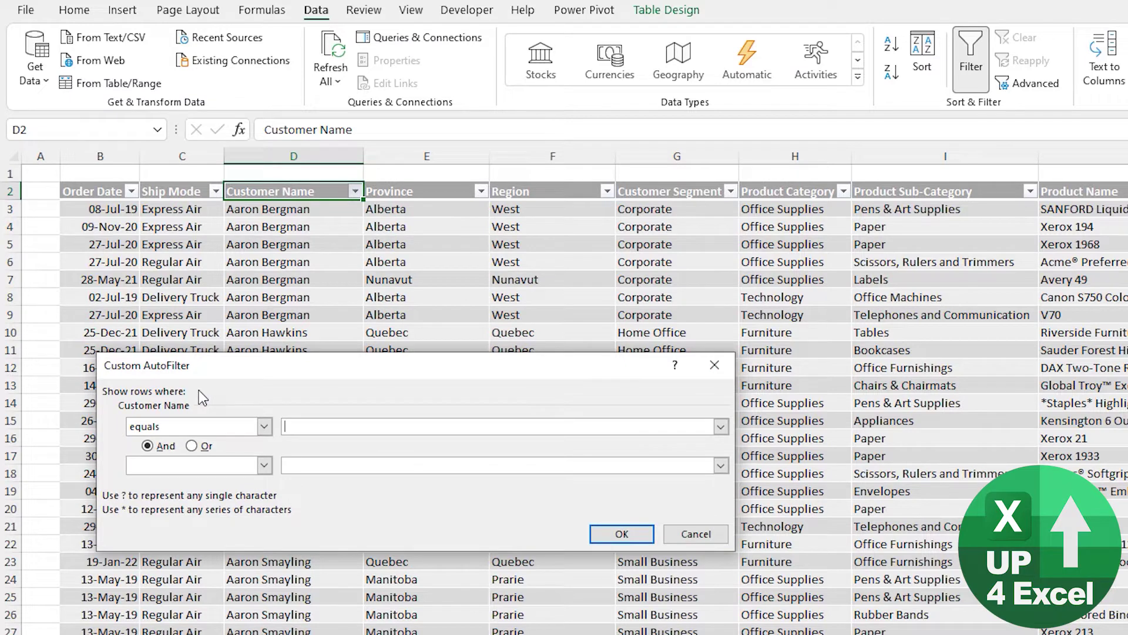
{"action": "key", "text": "Return"}
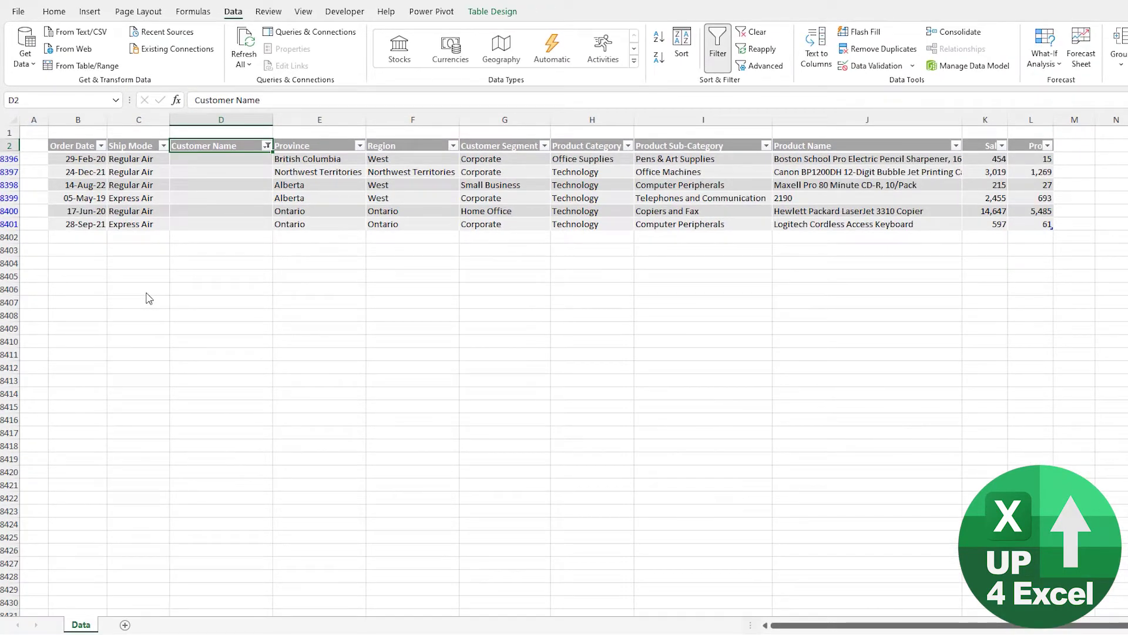
Step: Clear the Customer Name filter so every sales row is visible
{"action": "key", "text": "alt+a"}
{"action": "key", "text": "c"}
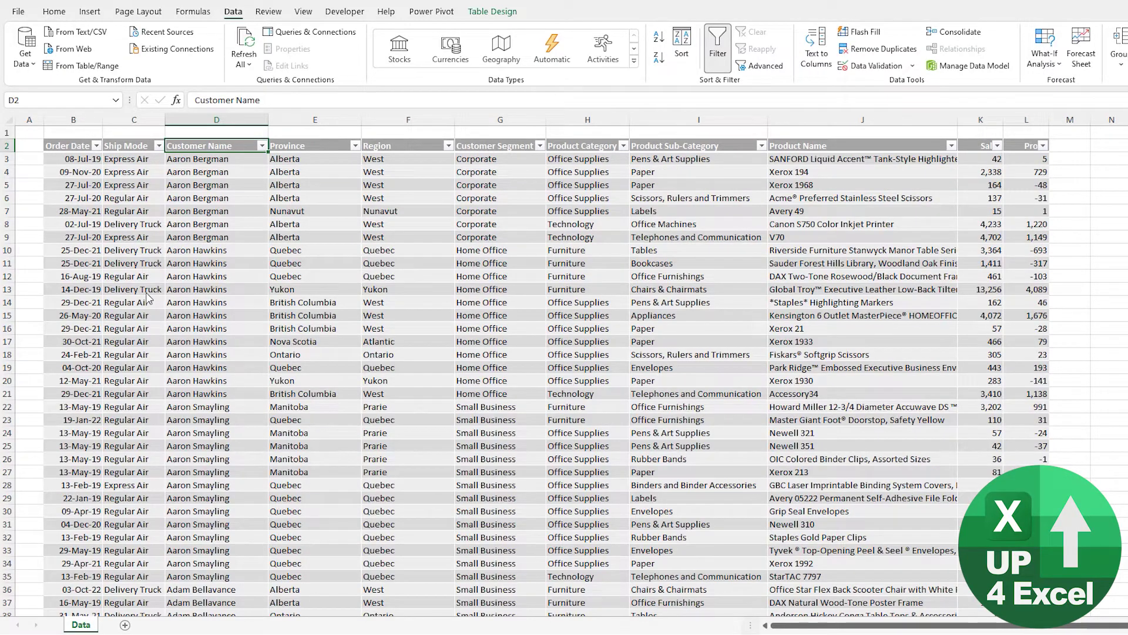
{"action": "key", "text": "alt"}
Step: Filter Customer Name with Equals and an empty value, leaving only rows 8396–8401
{"action": "key", "text": "alt+Down"}
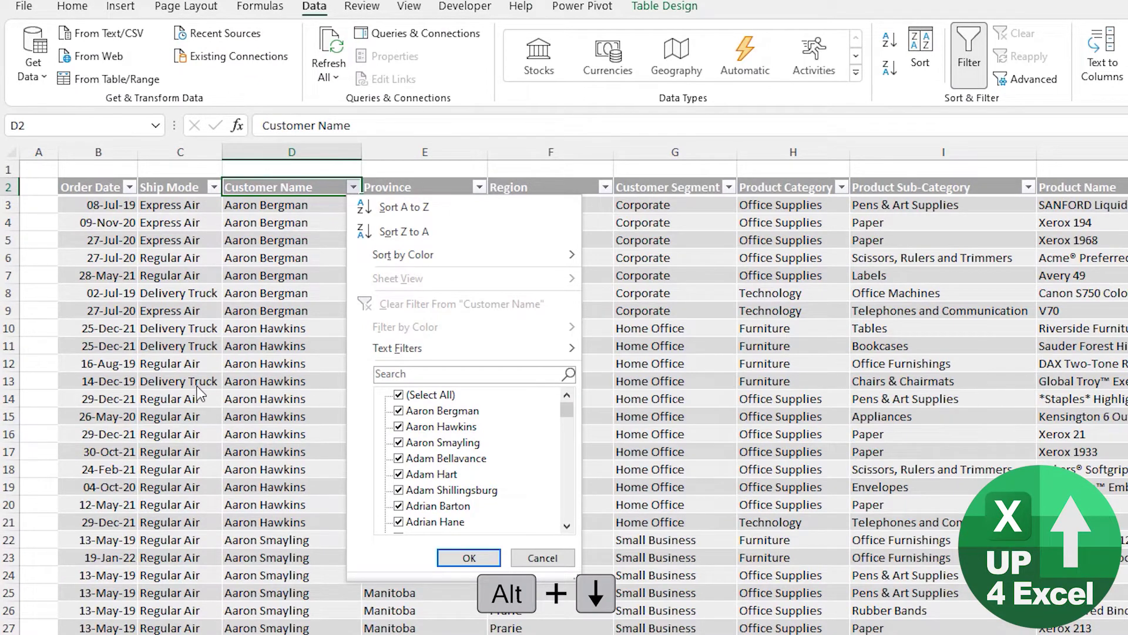
{"action": "key", "text": "f"}
{"action": "key", "text": "Return"}
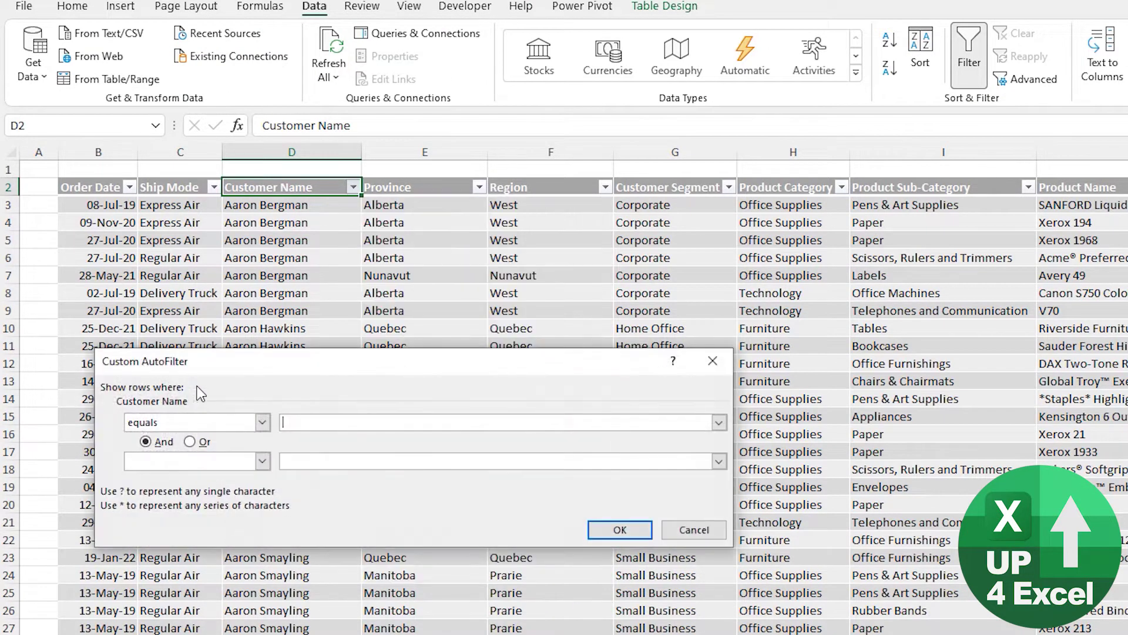
{"action": "key", "text": "Return"}
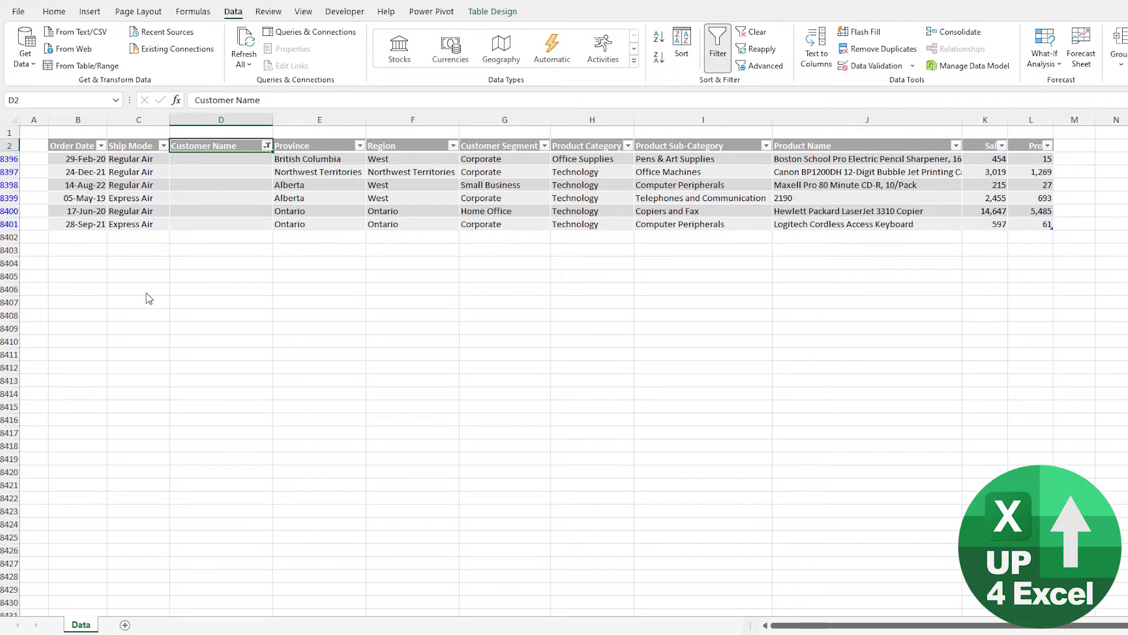
{"action": "key", "text": "alt+a"}
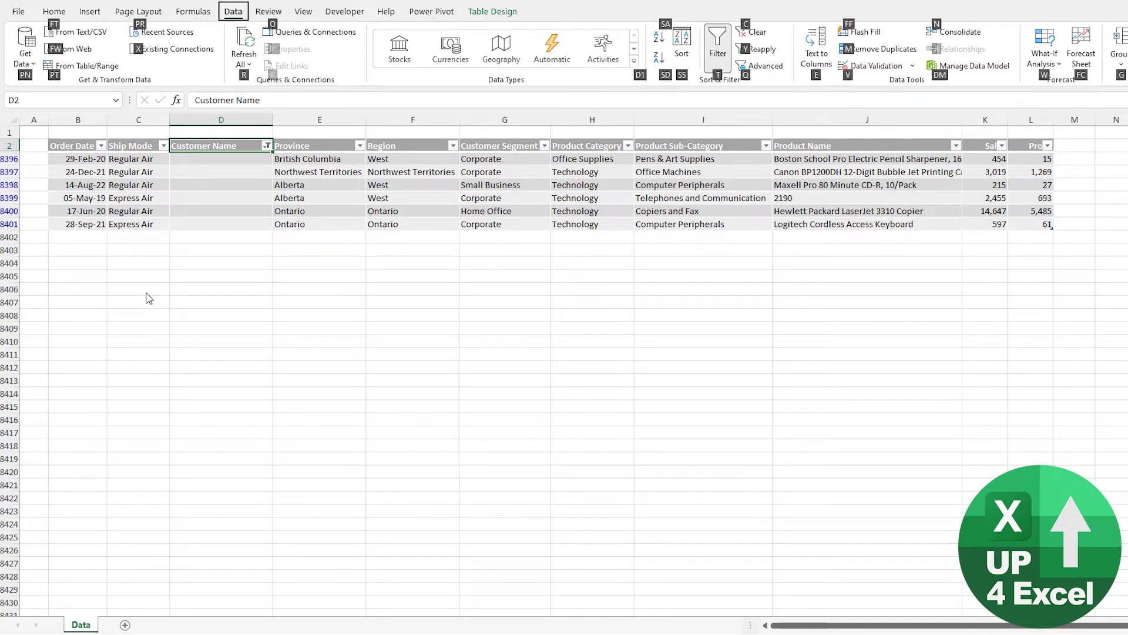
Step: Clear the Customer Name filter, then search its filter list for # to find error values
{"action": "key", "text": "c"}
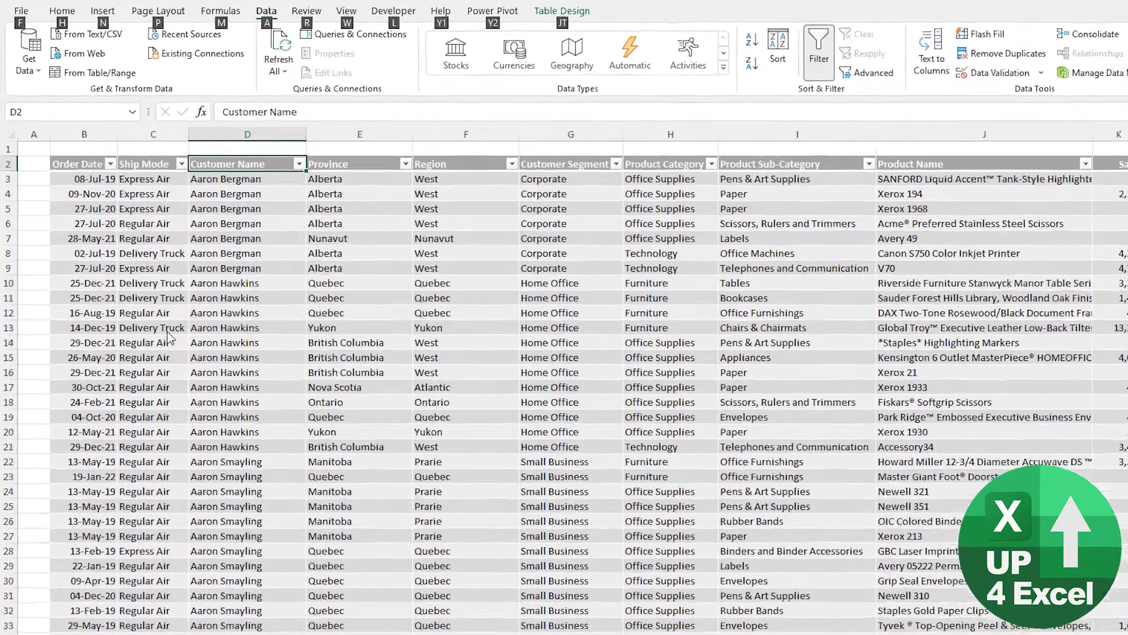
{"action": "key", "text": "alt+Down"}
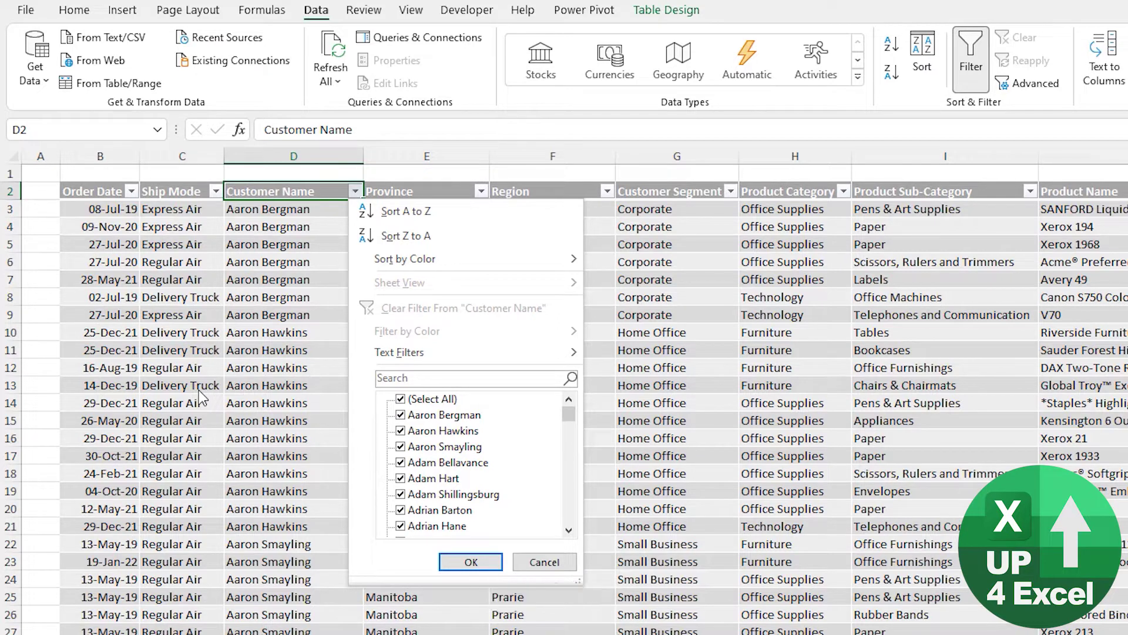
{"action": "key", "text": "e"}
{"action": "type", "text": "#"}
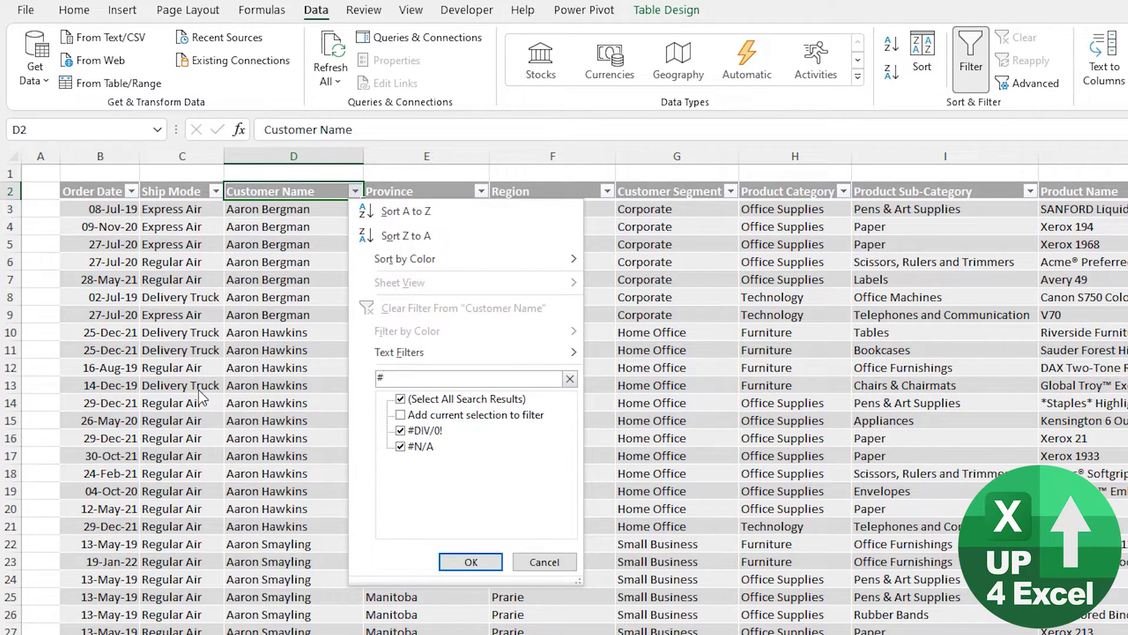
{"action": "key", "text": "Return"}
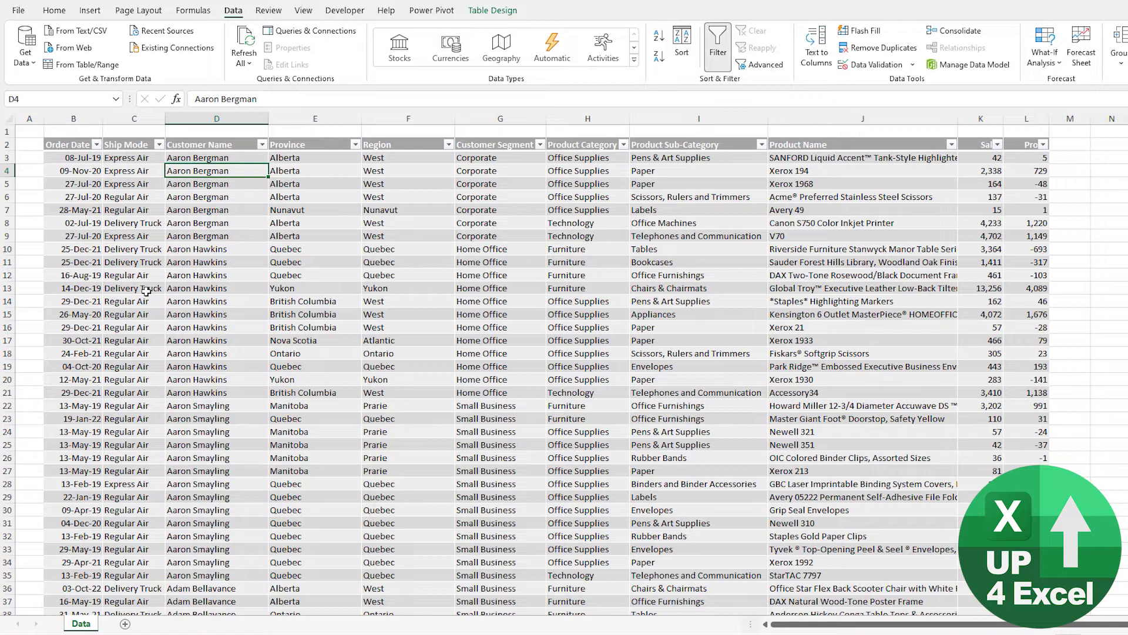
{"action": "key", "text": "Down"}
{"action": "key", "text": "Down"}
{"action": "key", "text": "Down"}
{"action": "key", "text": "Down"}
{"action": "key", "text": "Down"}
{"action": "key", "text": "Down"}
{"action": "key", "text": "Down"}
{"action": "key", "text": "Down"}
{"action": "key", "text": "Right"}
{"action": "key", "text": "Right"}
{"action": "key", "text": "Right"}
{"action": "key", "text": "Right"}
{"action": "key", "text": "Right"}
{"action": "key", "text": "Right"}
{"action": "key", "text": "Right"}
{"action": "key", "text": "Down"}
{"action": "key", "text": "Down"}
{"action": "key", "text": "Down"}
{"action": "key", "text": "Down"}
{"action": "key", "text": "Left"}
{"action": "key", "text": "Left"}
{"action": "key", "text": "Right"}
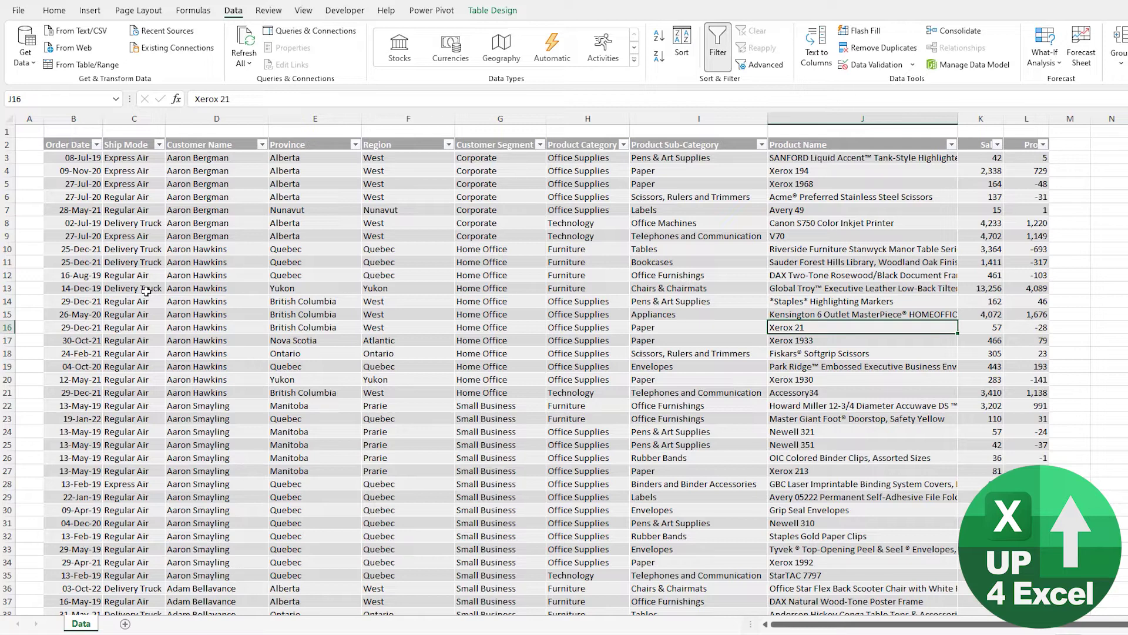
{"action": "key", "text": "ctrl+Up"}
{"action": "key", "text": "alt+Down"}
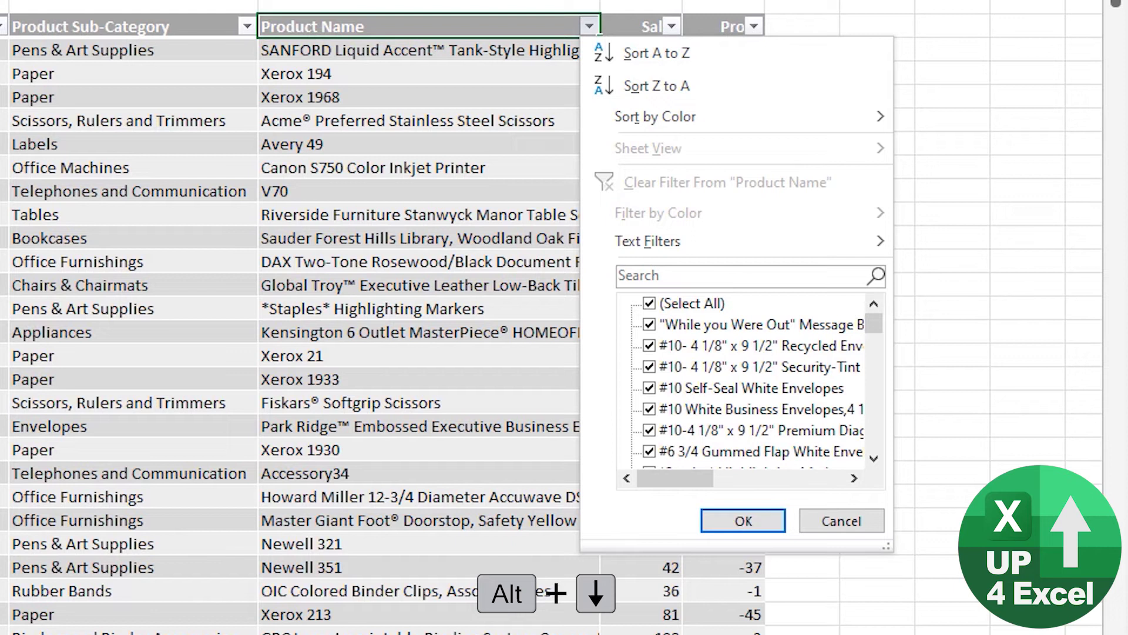
{"action": "key", "text": "Down"}
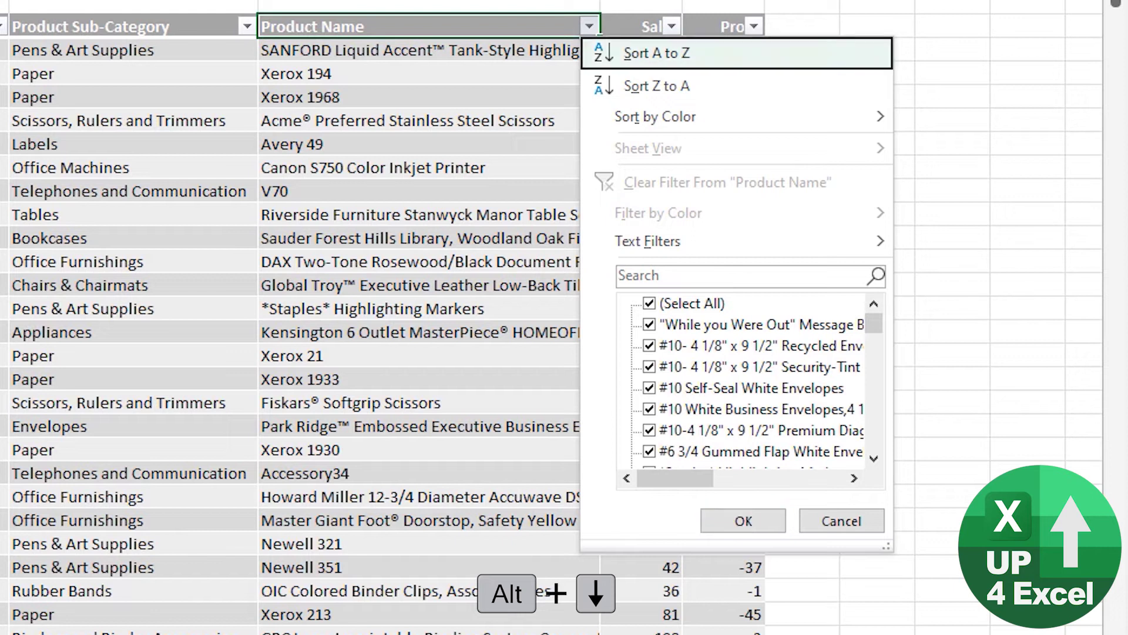
{"action": "key", "text": "Tab"}
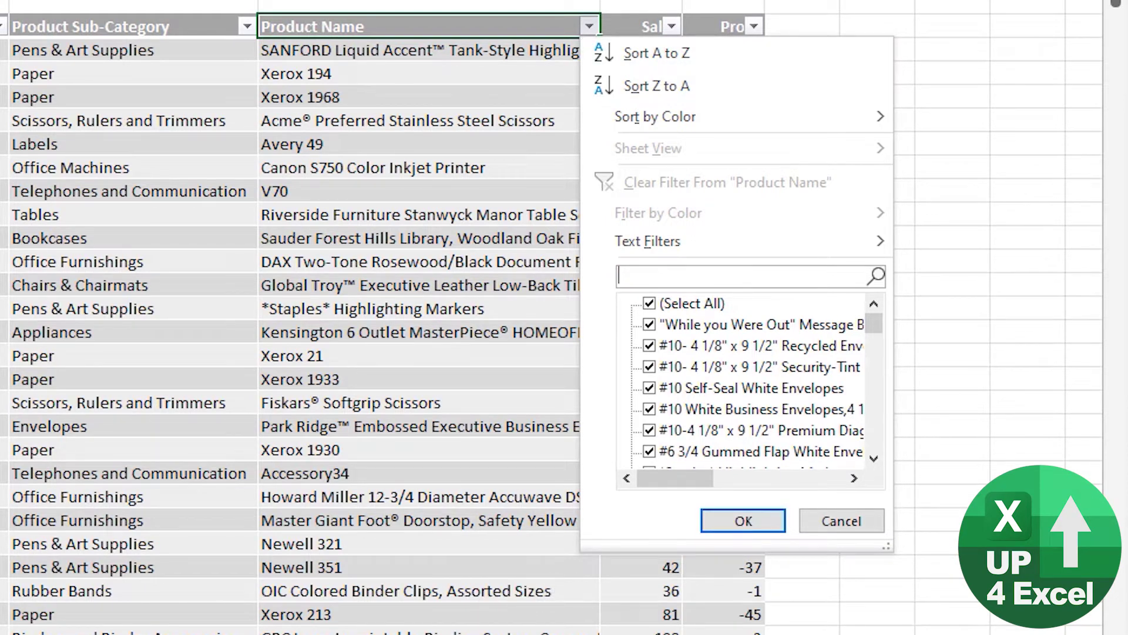
{"action": "type", "text": "xe"}
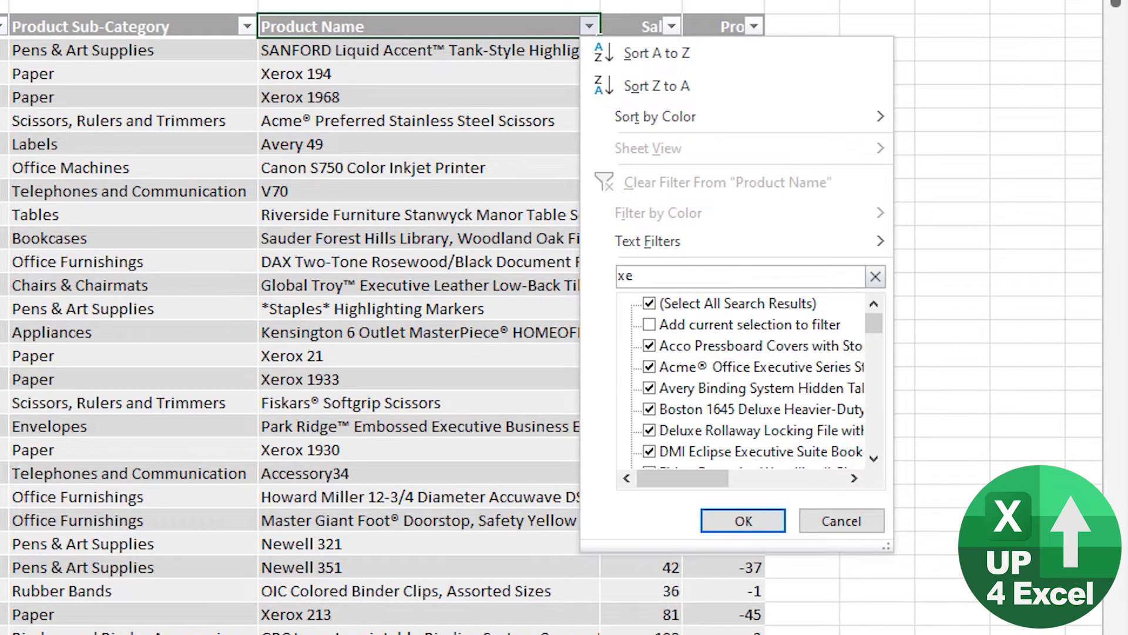
{"action": "type", "text": "r"}
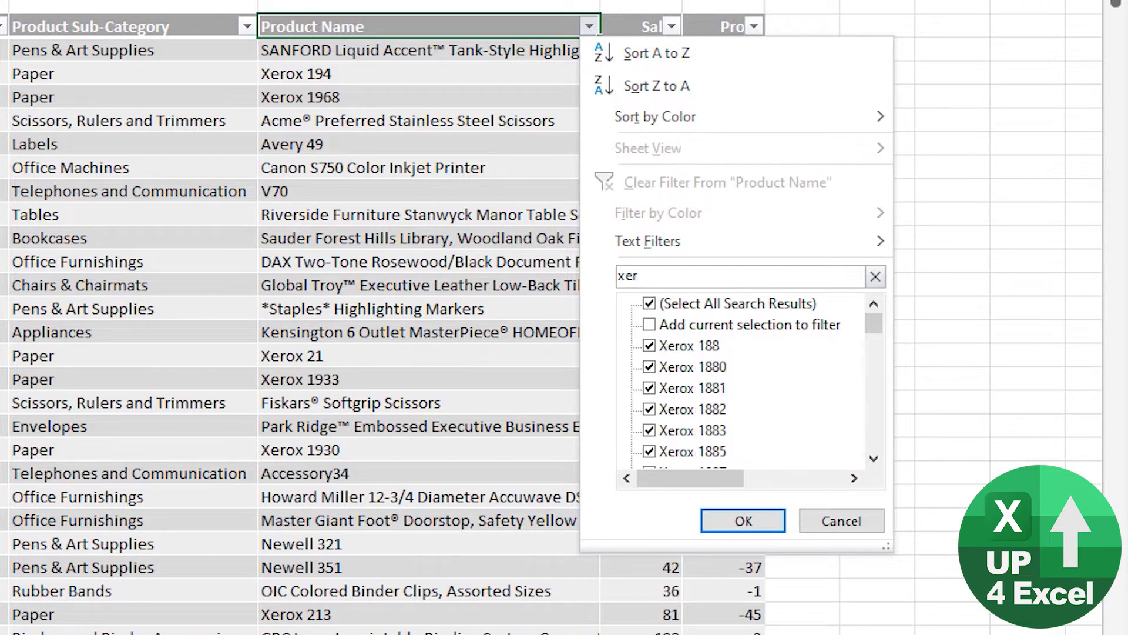
{"action": "type", "text": "ox 21"}
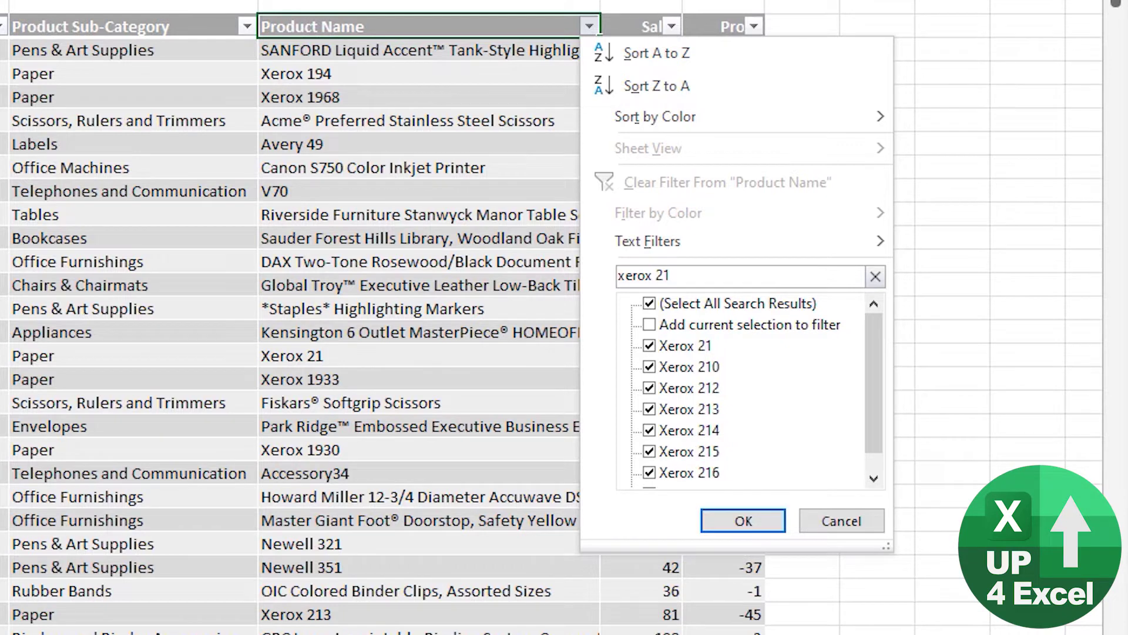
{"action": "key", "text": "Tab"}
{"action": "key", "text": "space"}
{"action": "key", "text": "Down"}
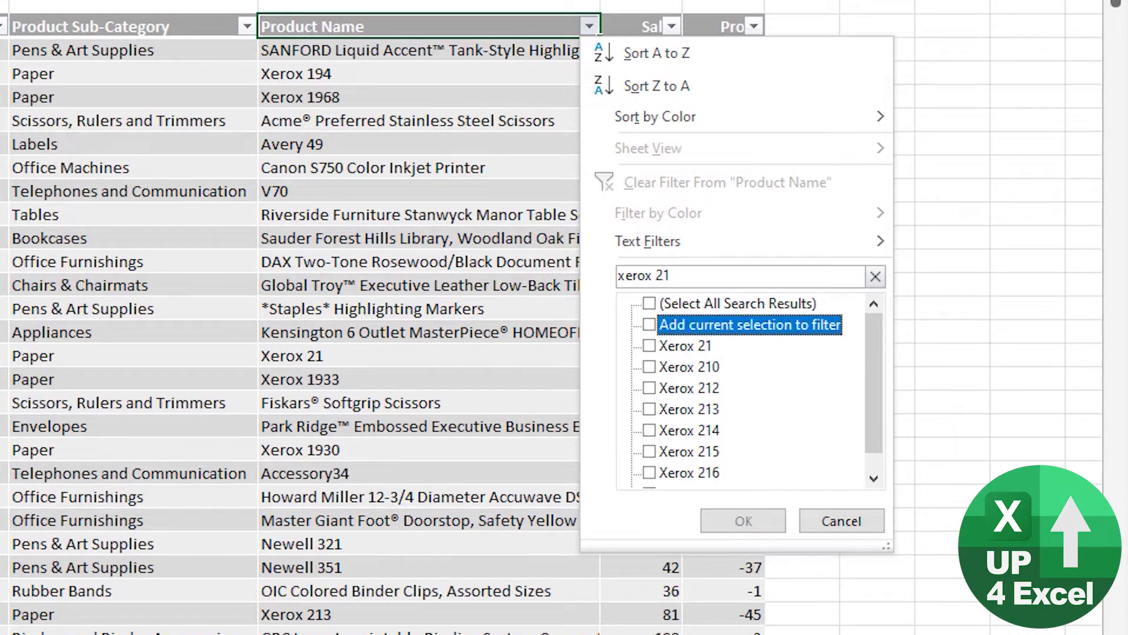
{"action": "key", "text": "Down"}
{"action": "key", "text": "space"}
{"action": "key", "text": "Return"}
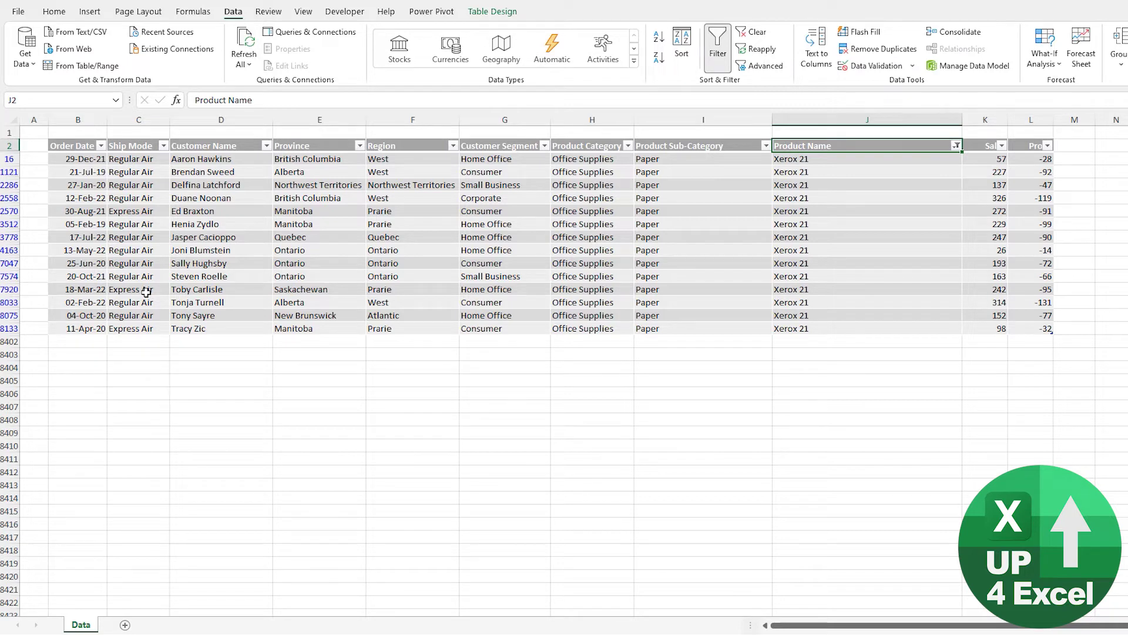
{"action": "key", "text": "alt"}
{"action": "key", "text": "c"}
Step: Select the Xerox 21 cell J16
{"action": "key", "text": "Down"}
{"action": "key", "text": "Down"}
{"action": "key", "text": "Down"}
{"action": "key", "text": "Down"}
{"action": "key", "text": "Down"}
{"action": "key", "text": "Down"}
{"action": "key", "text": "Down"}
{"action": "key", "text": "Down"}
{"action": "key", "text": "Down"}
{"action": "key", "text": "Down"}
{"action": "key", "text": "Down"}
{"action": "key", "text": "Down"}
{"action": "key", "text": "Down"}
{"action": "key", "text": "Down"}
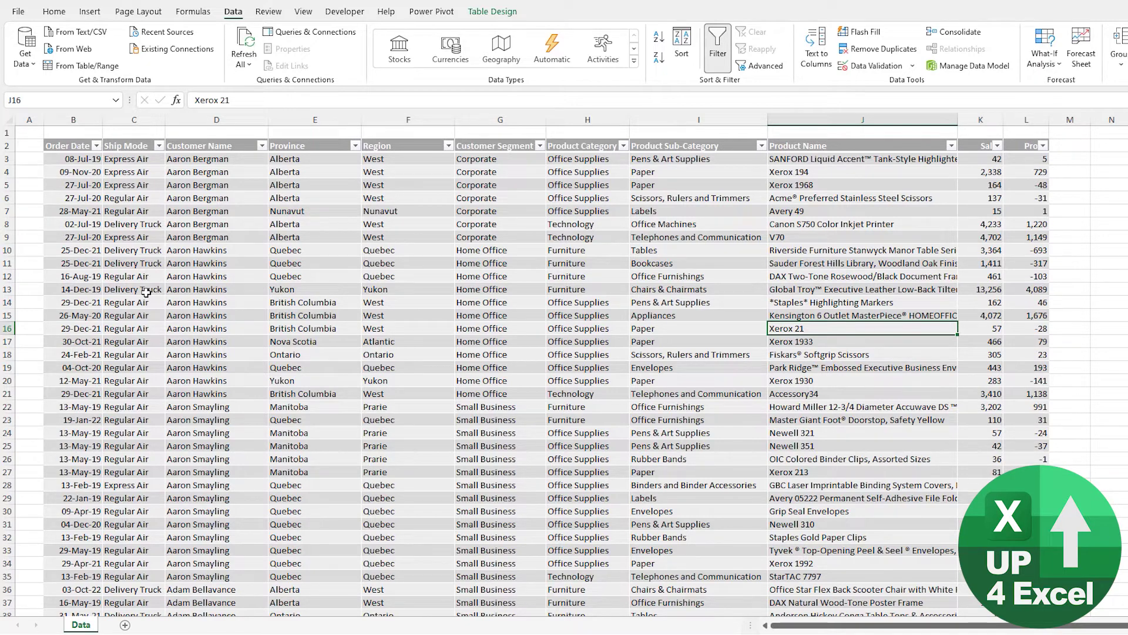
{"action": "right_click", "coordinate": [145, 292]}
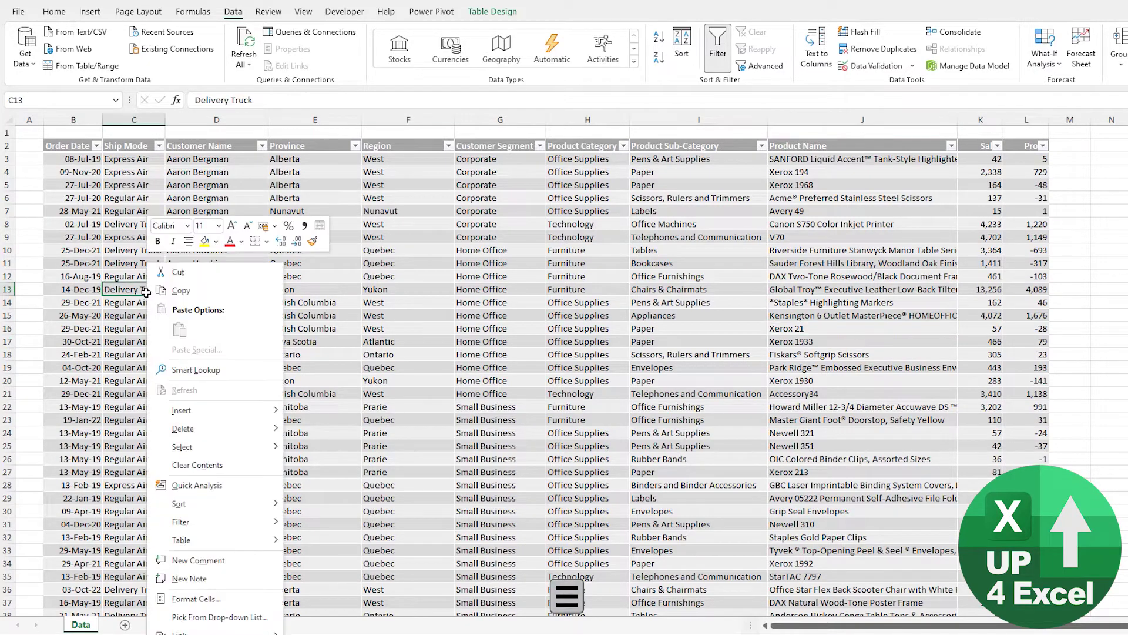
{"action": "left_click", "coordinate": [781, 333]}
{"action": "right_click", "coordinate": [780, 332]}
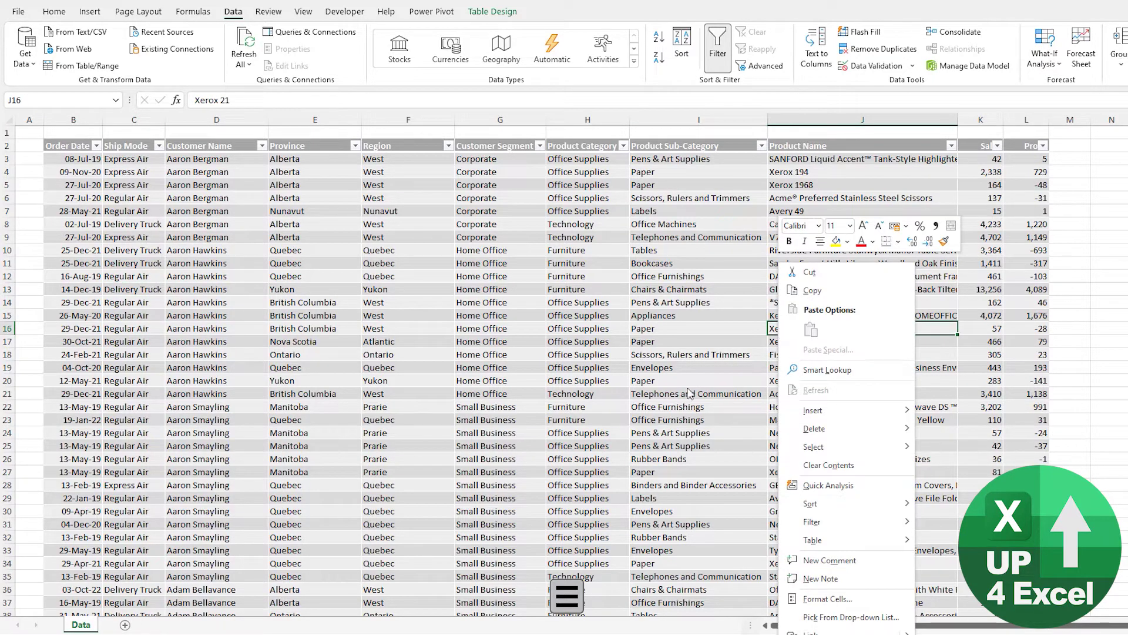
{"action": "key", "text": "Escape"}
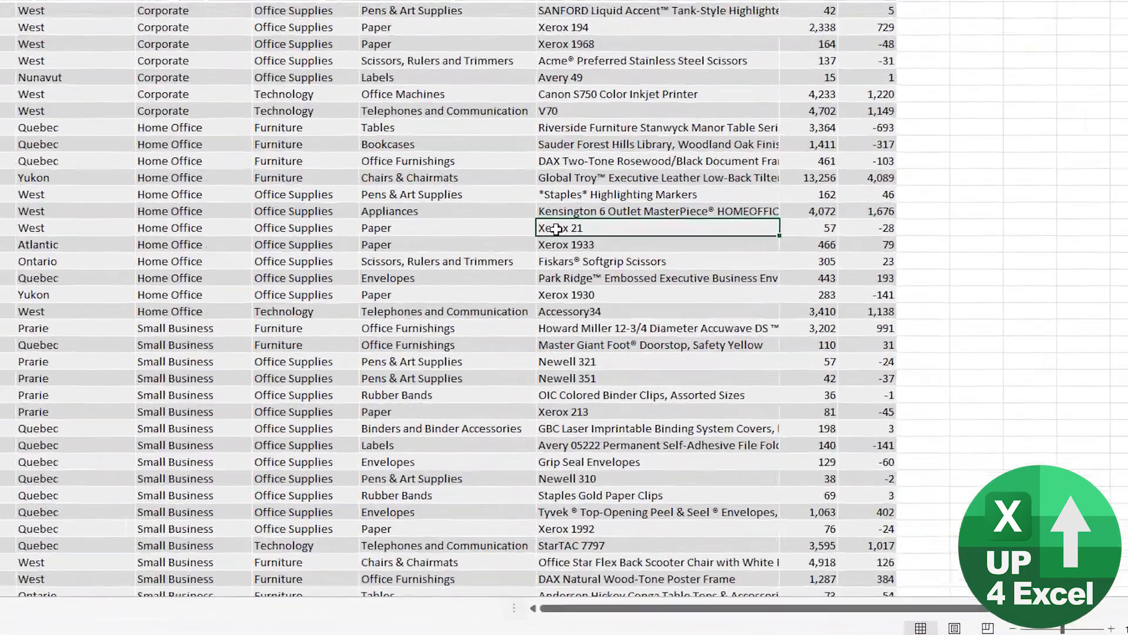
Step: Filter the table to Xerox 21 using the right-click Filter by Selected Cell's Value
{"action": "right_click", "coordinate": [783, 330]}
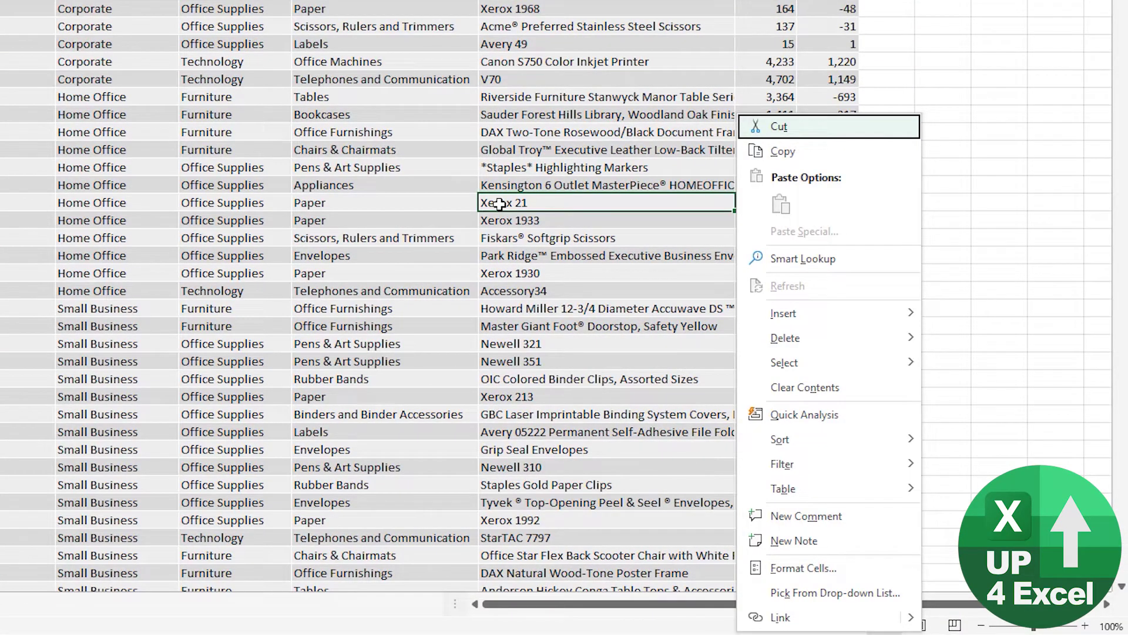
{"action": "key", "text": "Down"}
{"action": "key", "text": "Up"}
{"action": "key", "text": "Down"}
{"action": "key", "text": "Down"}
{"action": "key", "text": "Down"}
{"action": "key", "text": "Down"}
{"action": "key", "text": "Down"}
{"action": "key", "text": "Down"}
{"action": "key", "text": "Down"}
{"action": "key", "text": "Down"}
{"action": "key", "text": "Down"}
{"action": "key", "text": "Down"}
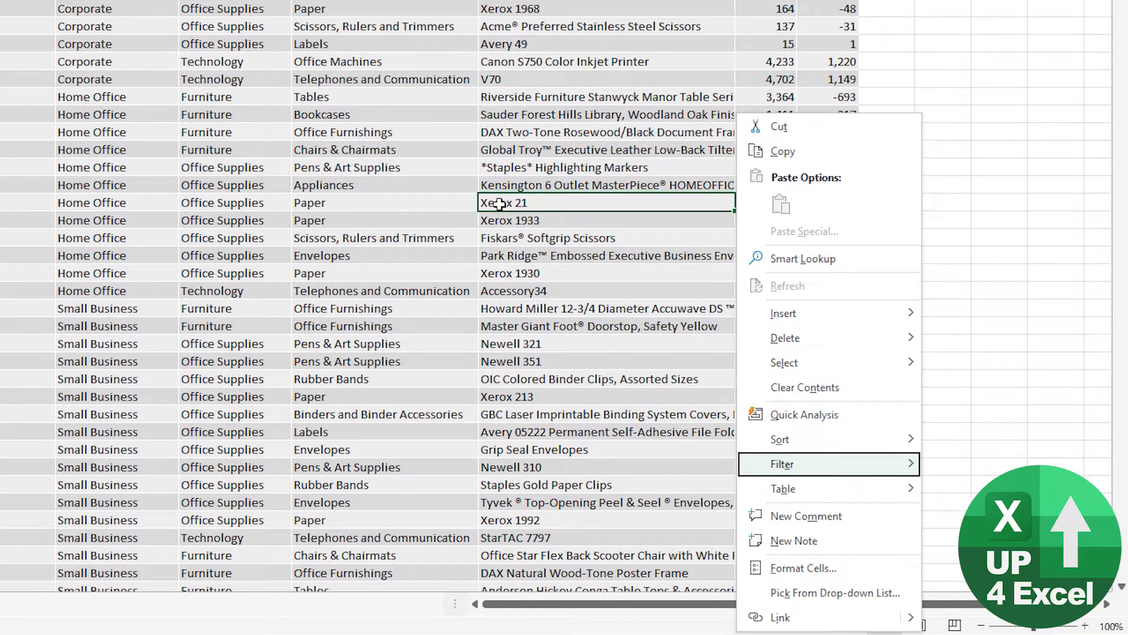
{"action": "key", "text": "Right"}
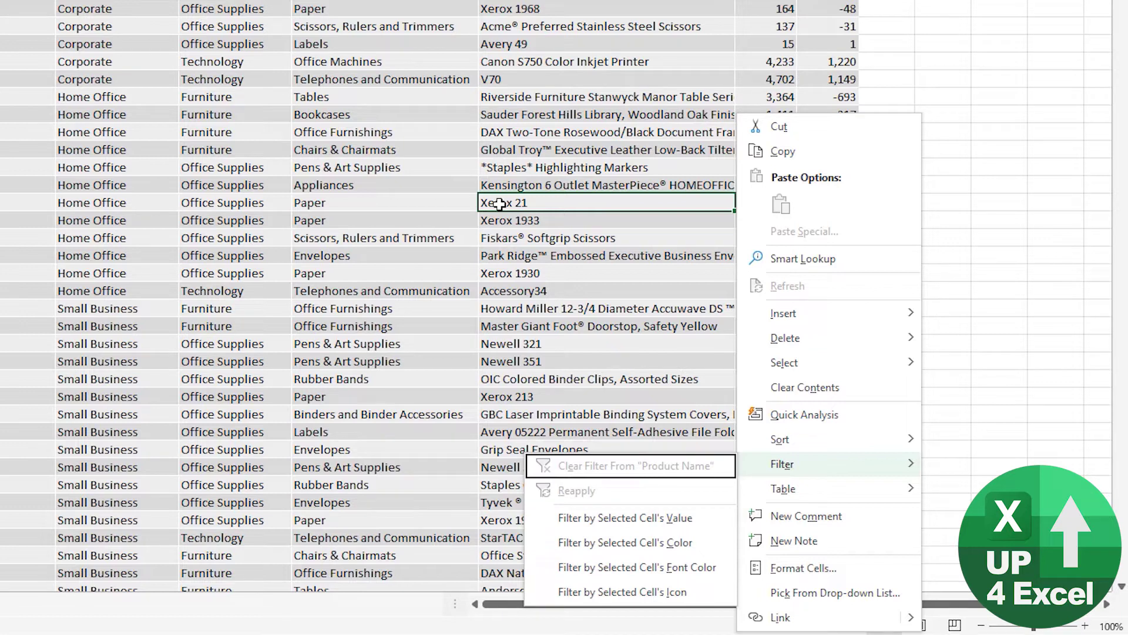
{"action": "key", "text": "Down"}
{"action": "key", "text": "Down"}
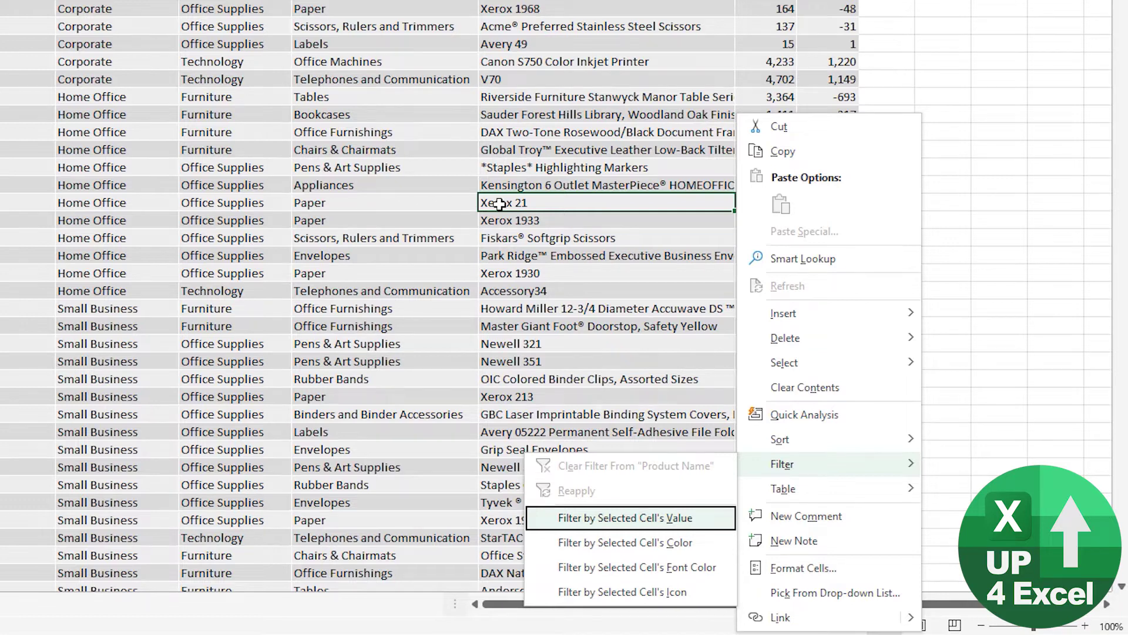
{"action": "key", "text": "Return"}
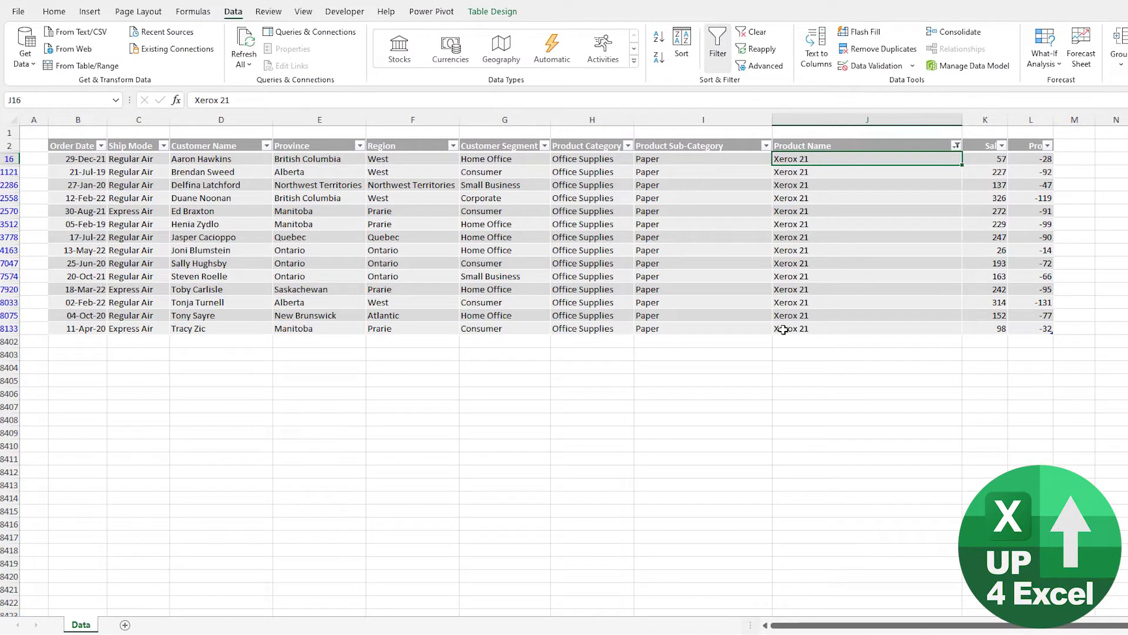
Step: Clear the Product Name filter, refilter by Xerox 21 with Menu-E-V, then clear it again
{"action": "key", "text": "alt"}
{"action": "key", "text": "a"}
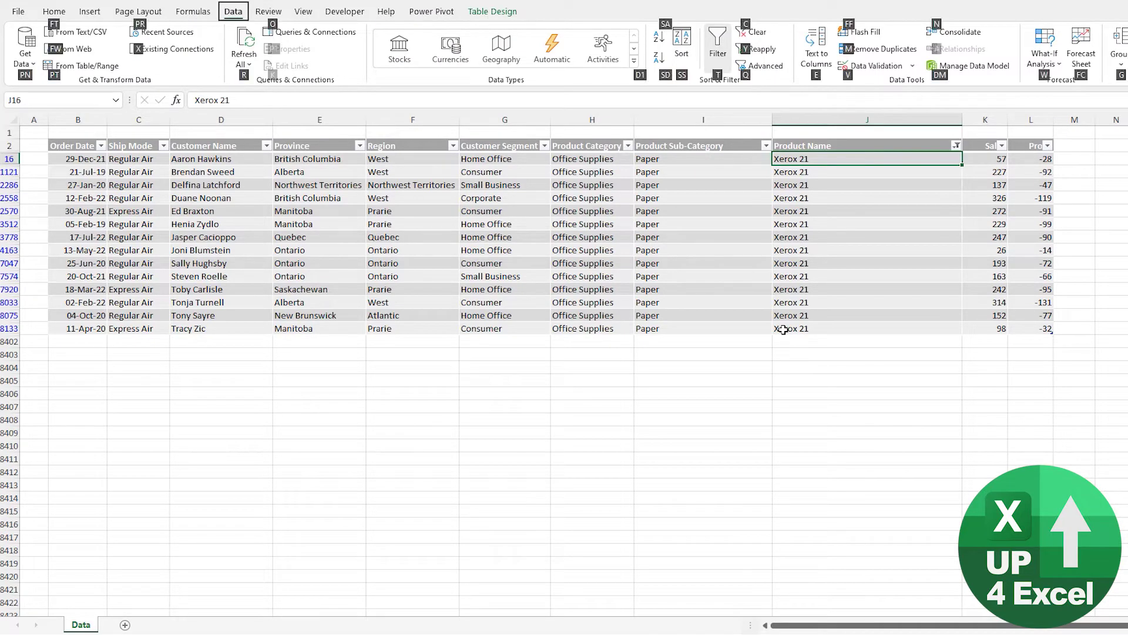
{"action": "key", "text": "c"}
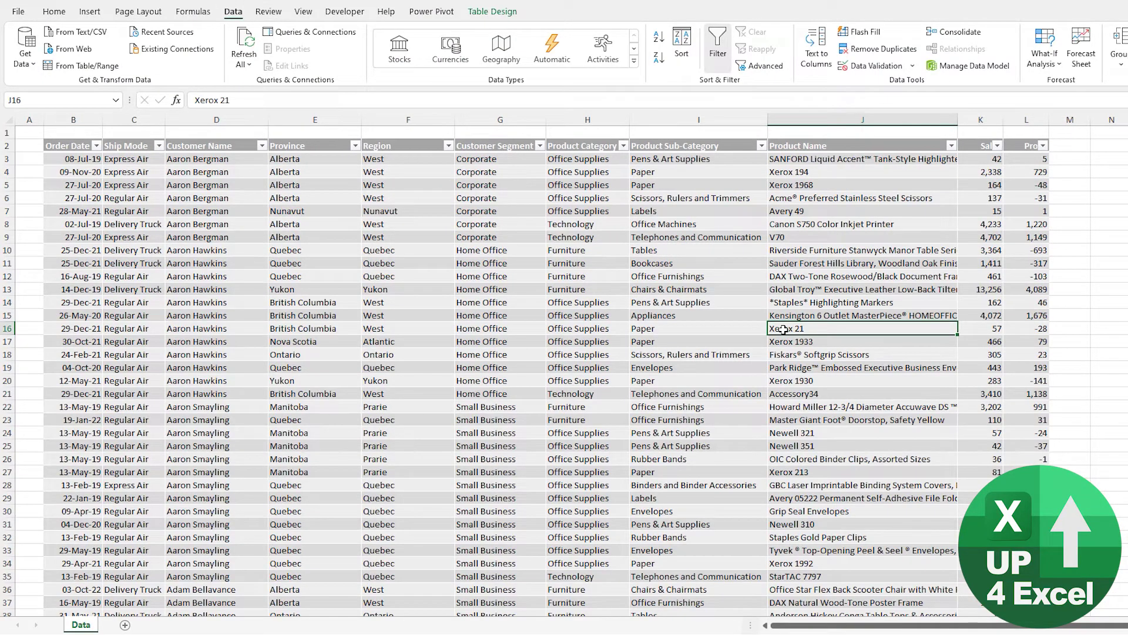
{"action": "key", "text": "Menu"}
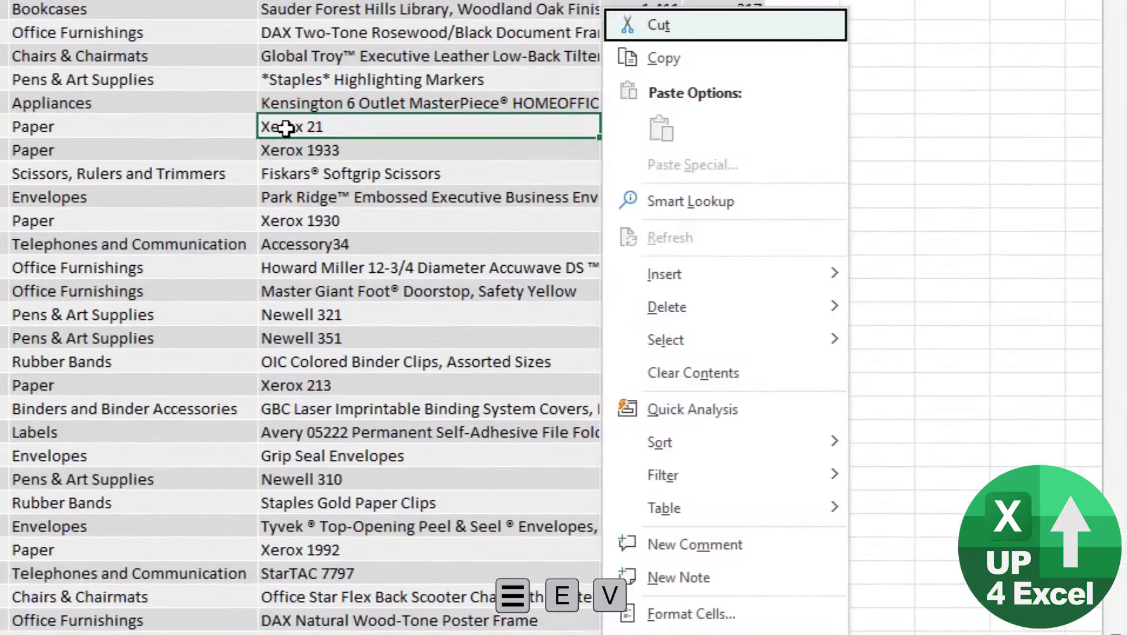
{"action": "key", "text": "e"}
{"action": "key", "text": "v"}
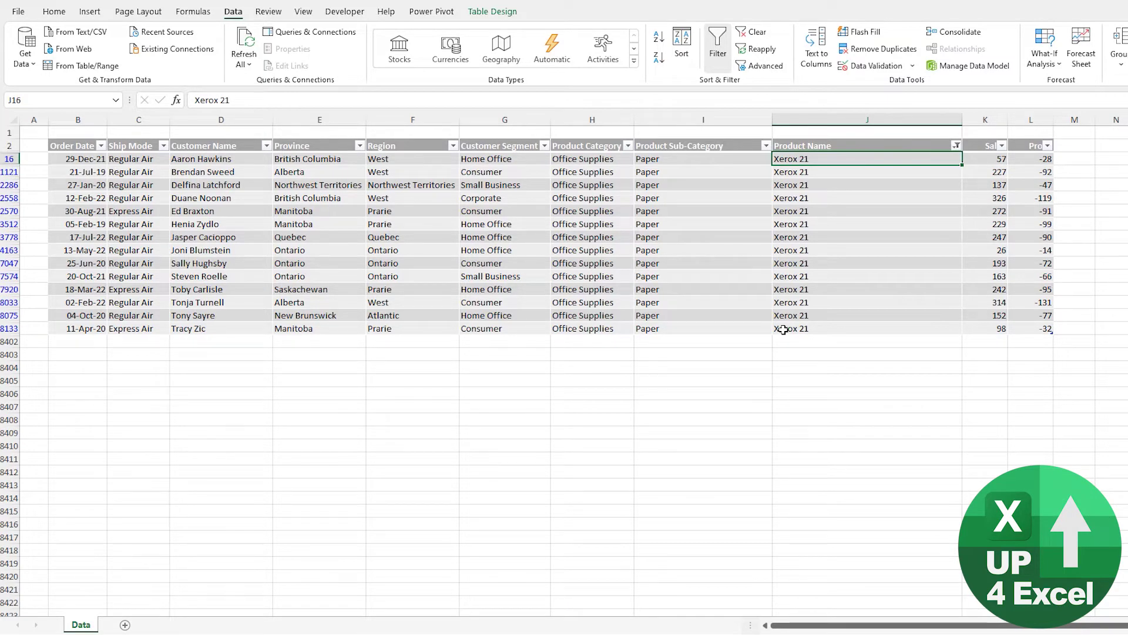
{"action": "key", "text": "alt+a"}
{"action": "key", "text": "c"}
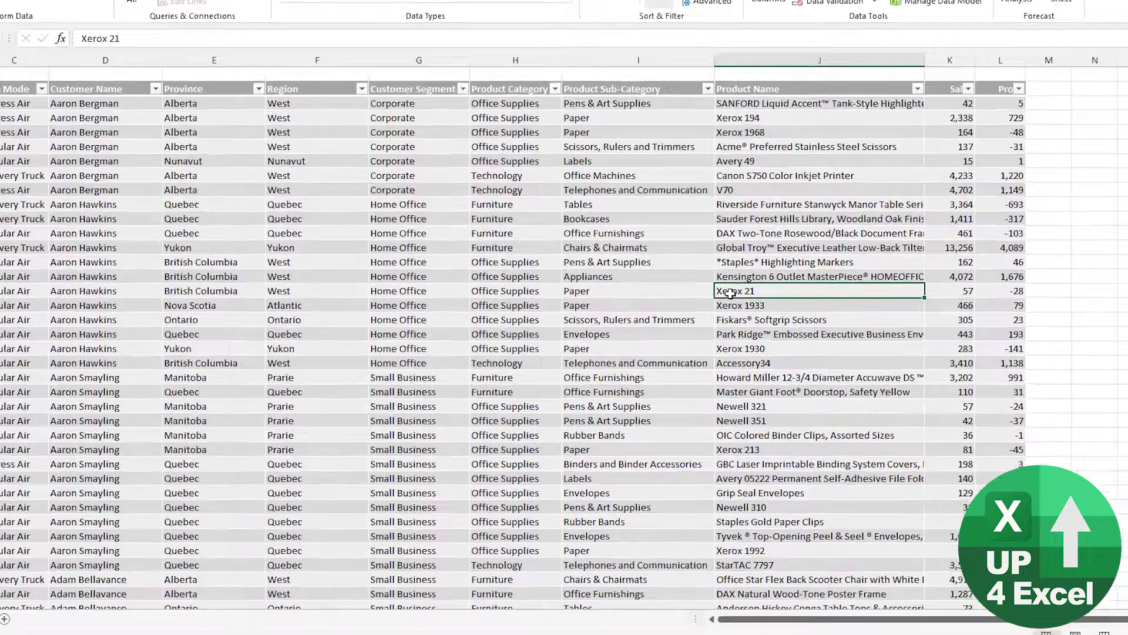
{"action": "right_click", "coordinate": [782, 330]}
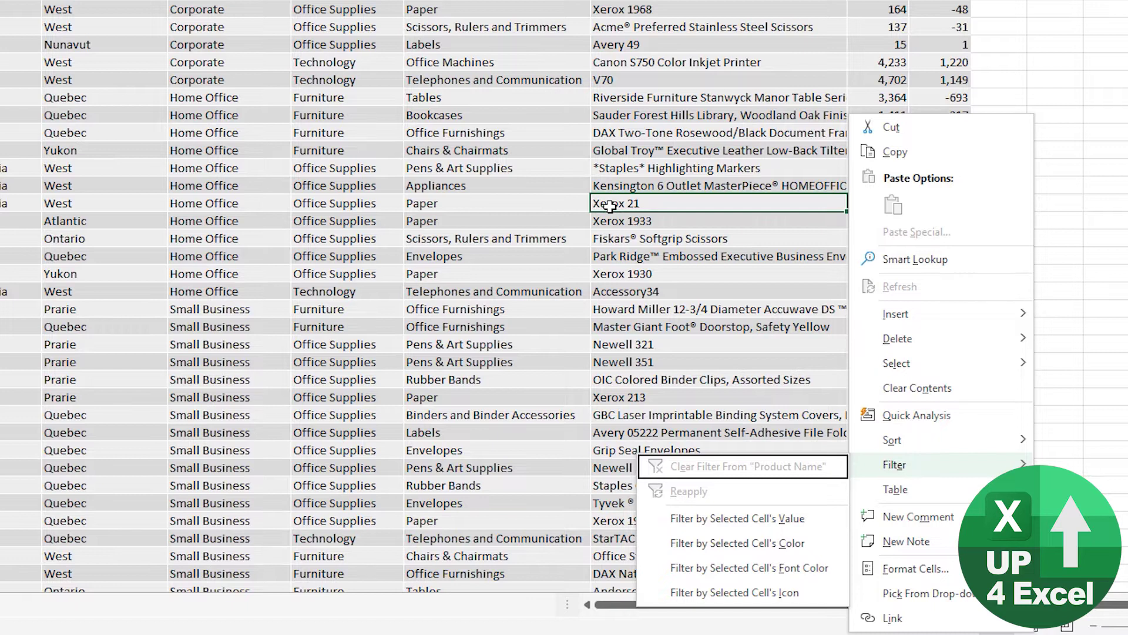
{"action": "key", "text": "Escape"}
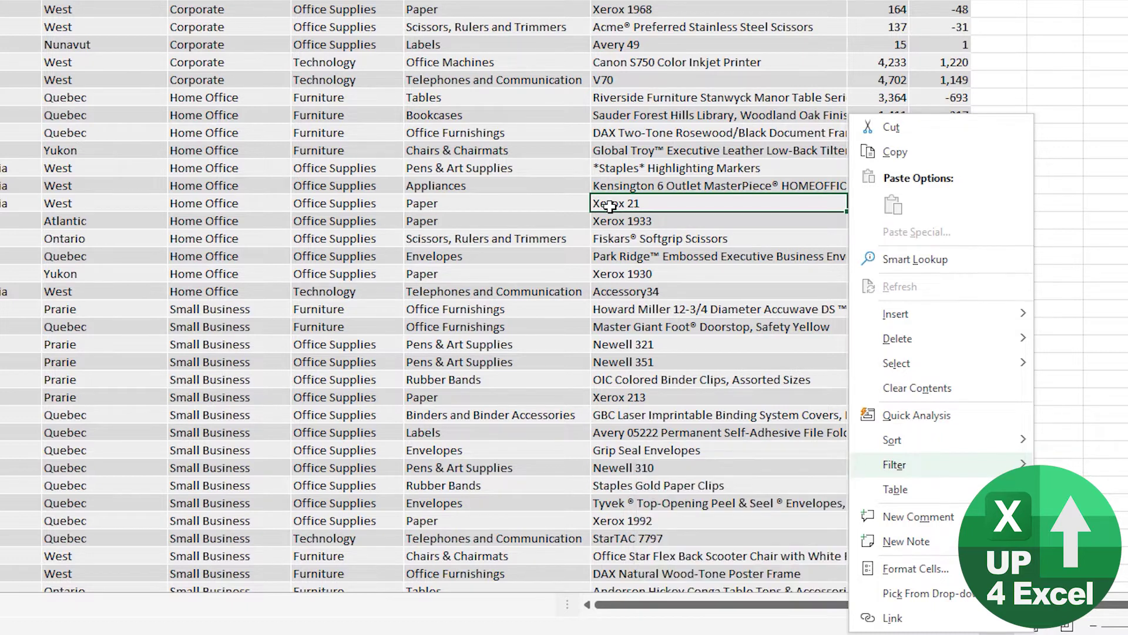
{"action": "key", "text": "Escape"}
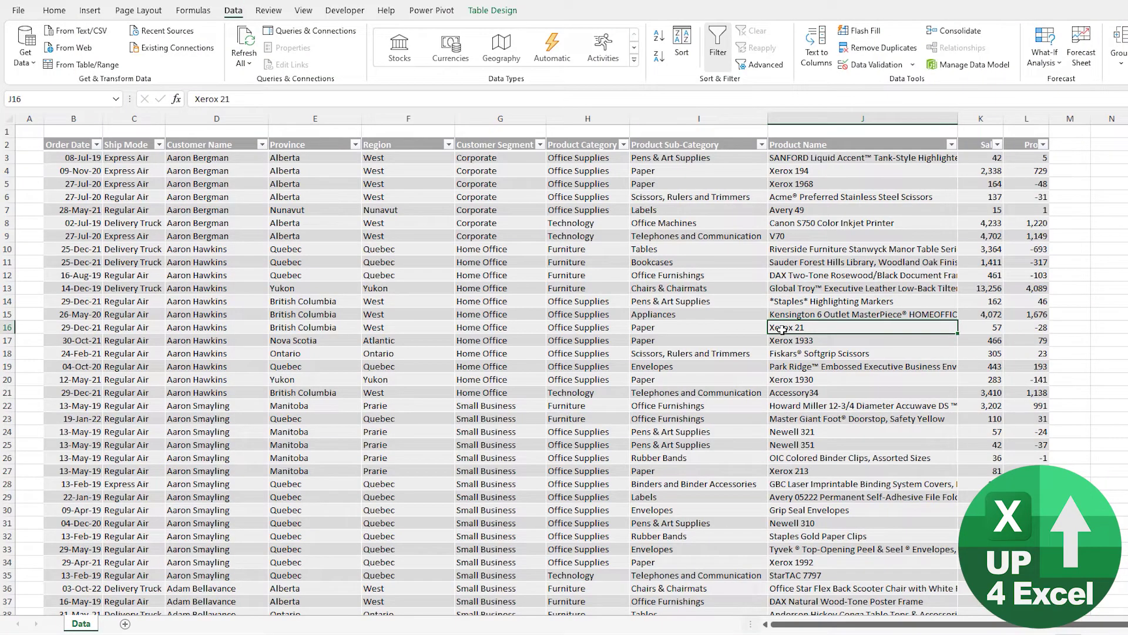
{"action": "key", "text": "Right"}
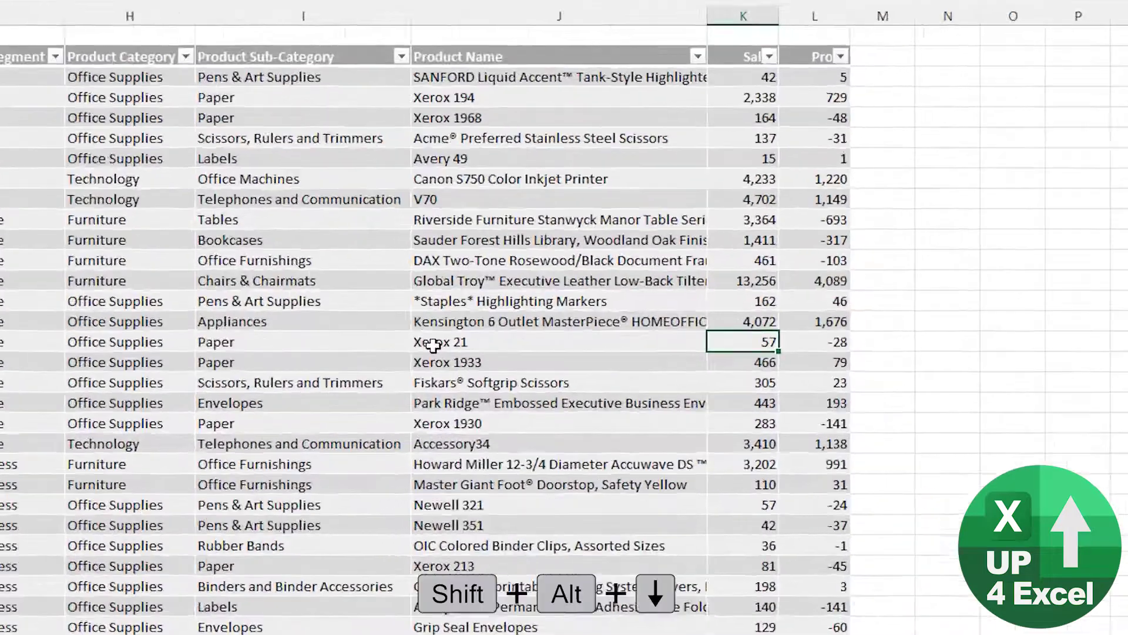
{"action": "key", "text": "shift+alt+Down"}
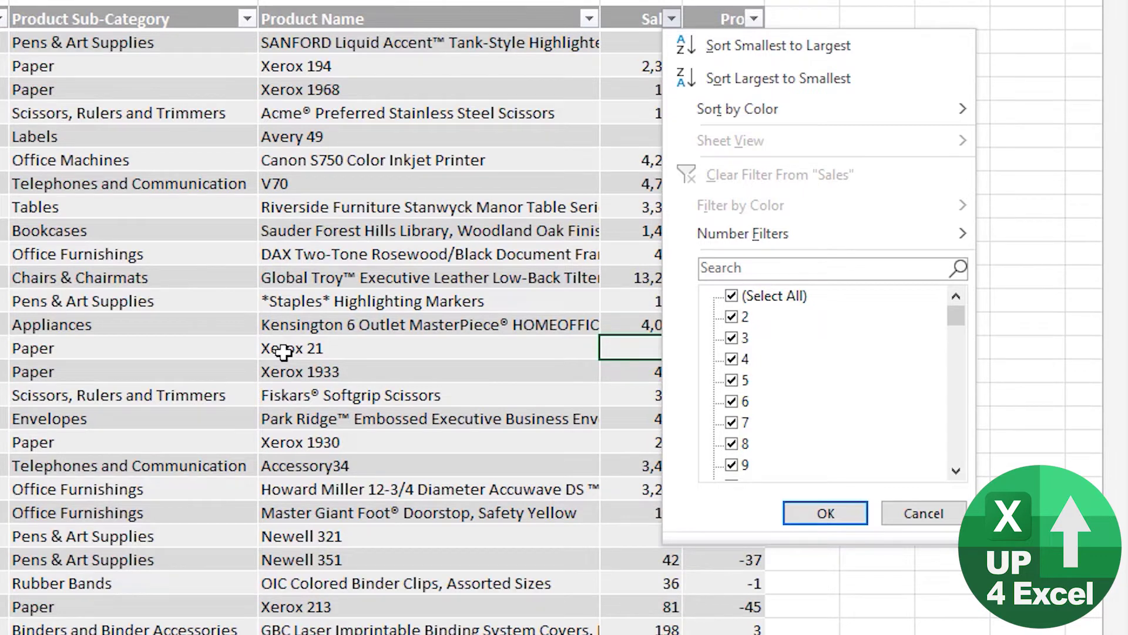
{"action": "key", "text": "f"}
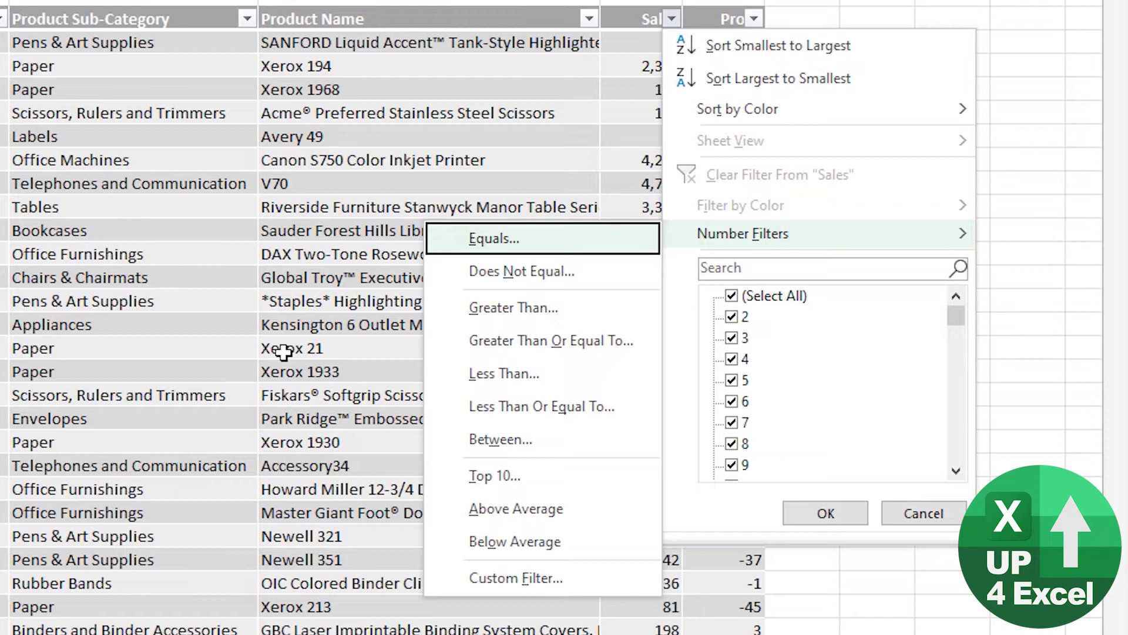
{"action": "key", "text": "l"}
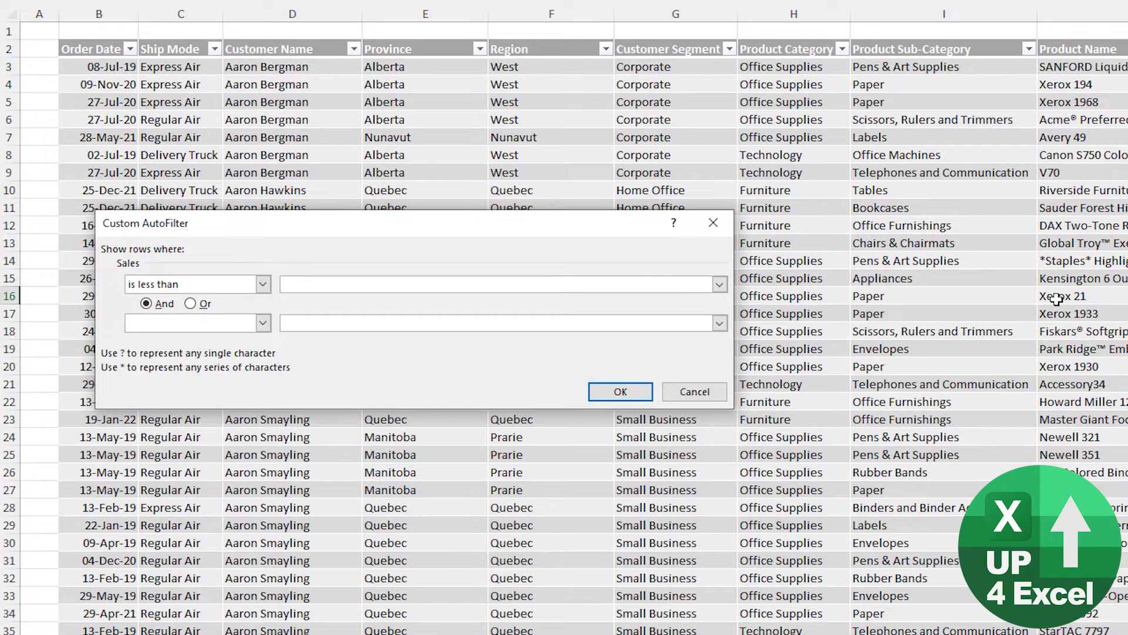
{"action": "type", "text": "100"}
{"action": "key", "text": "Return"}
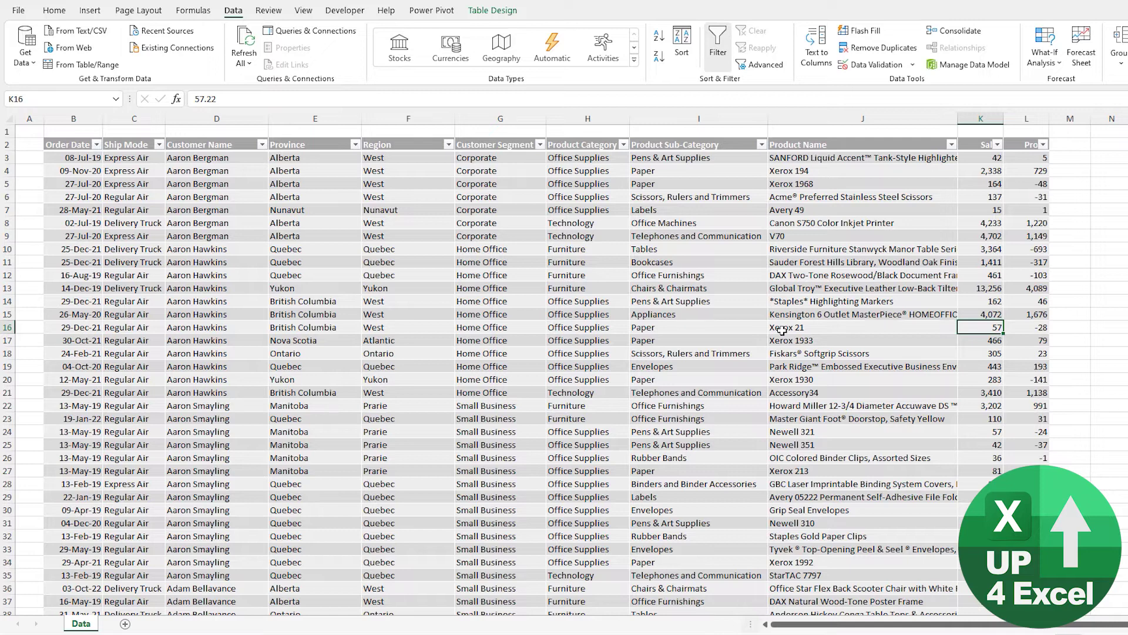
Step: Add a Combined header in M2 to extend the table
{"action": "key", "text": "ctrl+Up"}
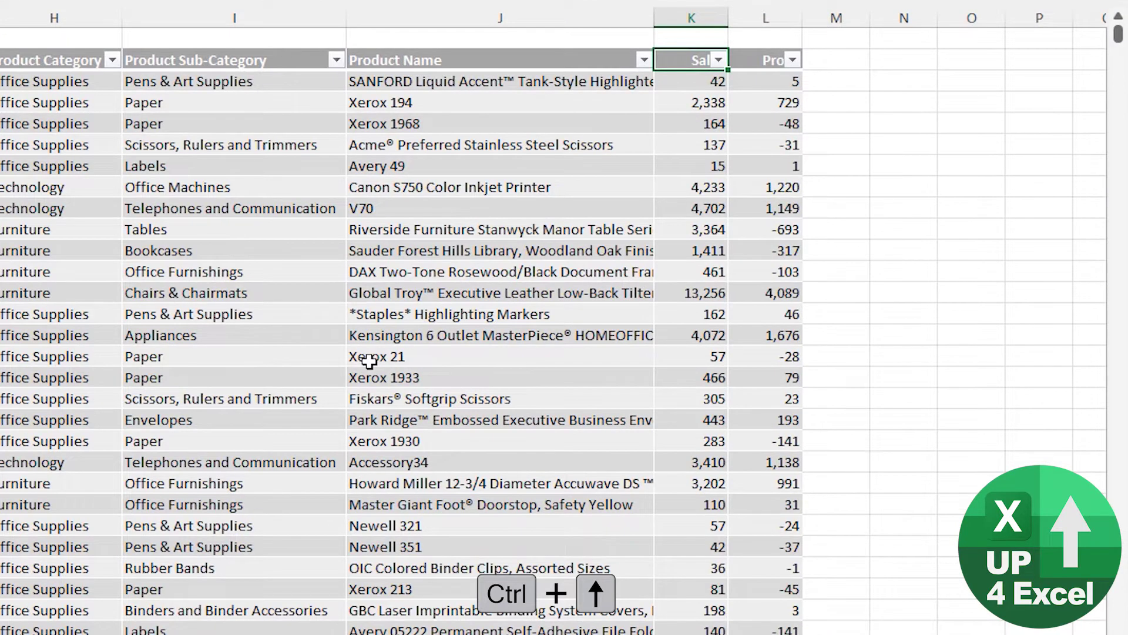
{"action": "key", "text": "Right"}
{"action": "key", "text": "Right"}
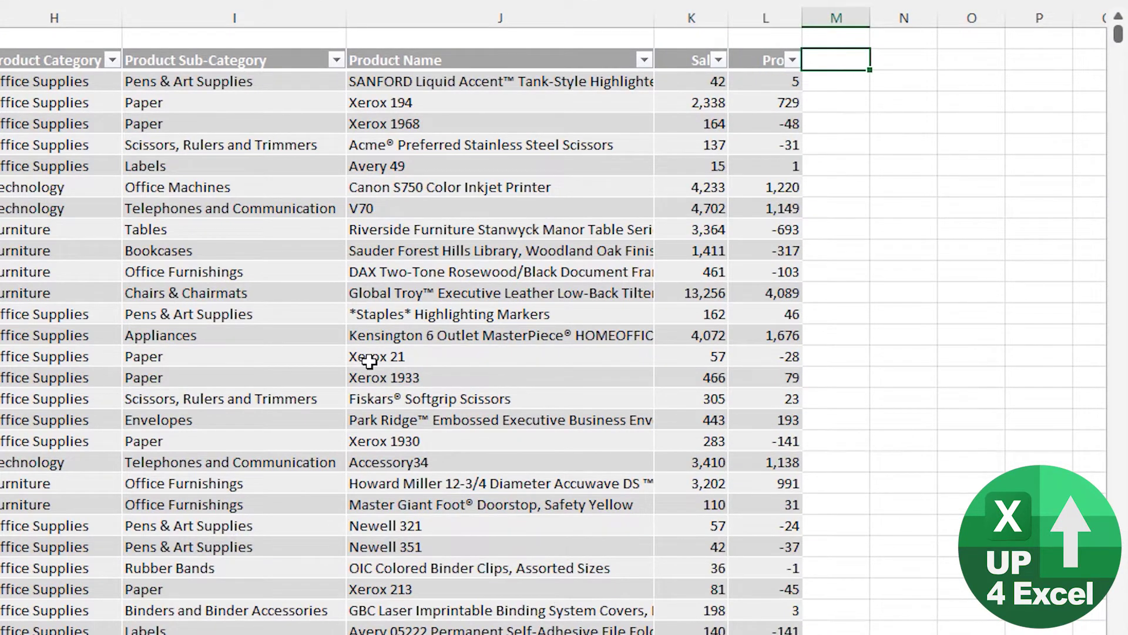
{"action": "type", "text": "Combined"}
{"action": "key", "text": "Return"}
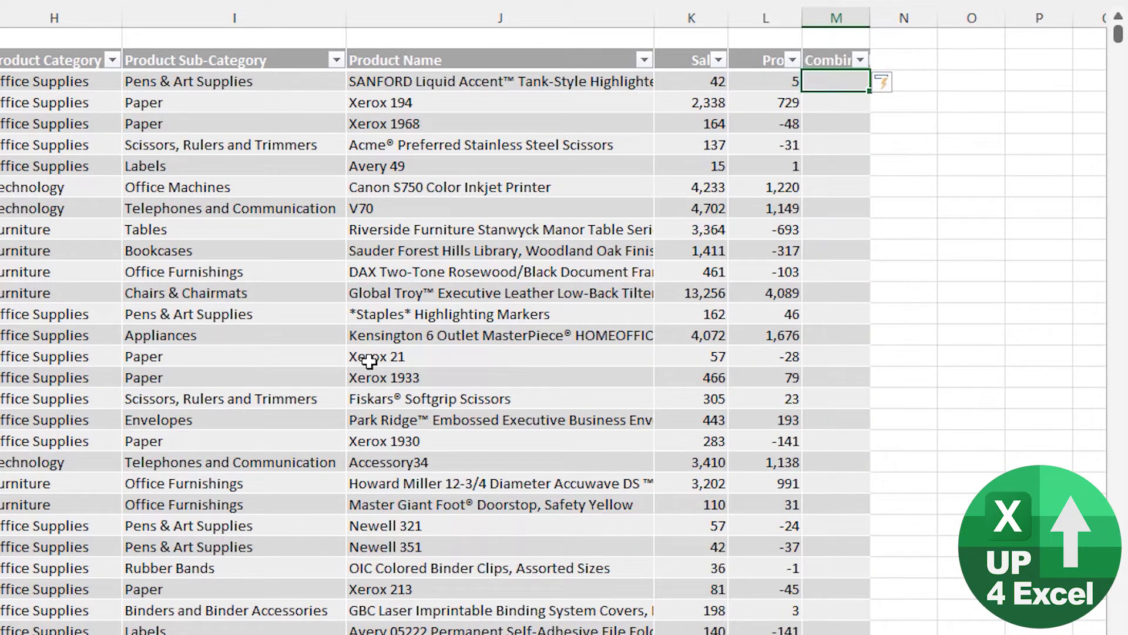
Step: Enter =TEXTJOIN(" ",TRUE,Table1[@[Order Date]:[Profit]]) in M3 to fill the Combined column
{"action": "type", "text": "=textj"}
{"action": "key", "text": "Tab"}
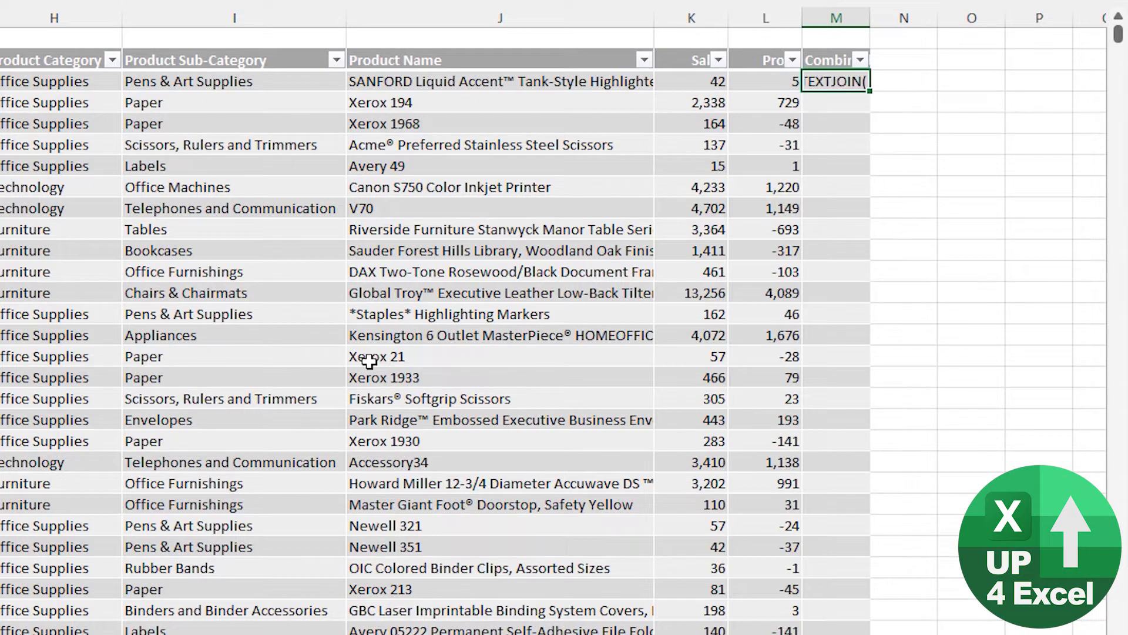
{"action": "type", "text": "\" \",TRUE,"}
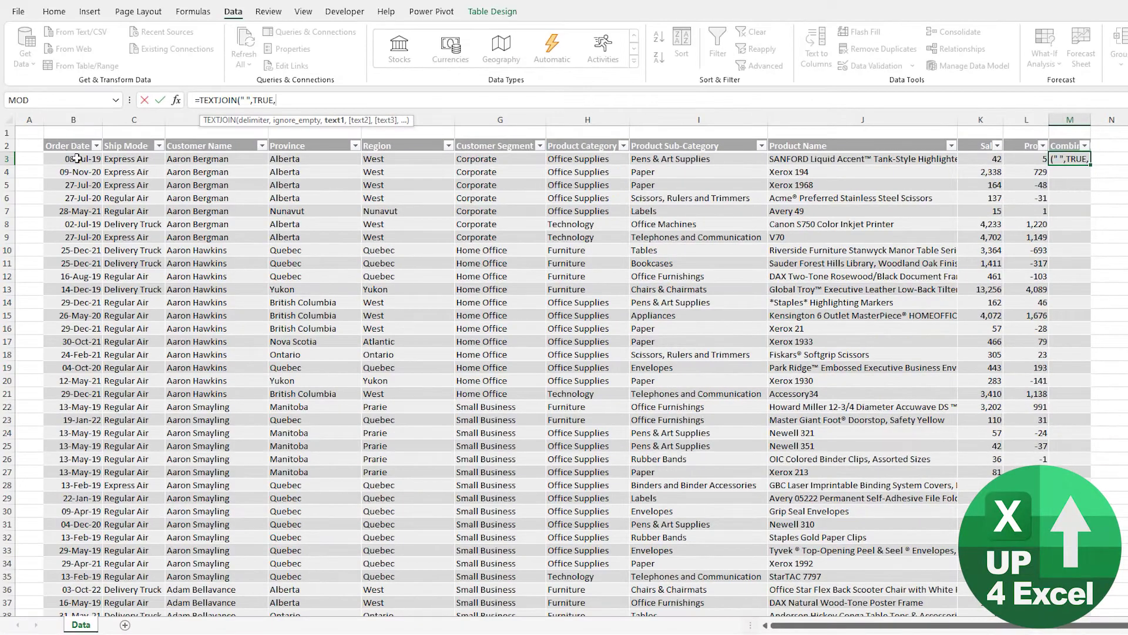
{"action": "left_click_drag", "start_coordinate": [74, 159], "coordinate": [1018, 160]}
{"action": "type", "text": ")"}
{"action": "key", "text": "Return"}
{"action": "key", "text": "Up"}
{"action": "key", "text": "Up"}
{"action": "left_click", "coordinate": [1125, 626]}
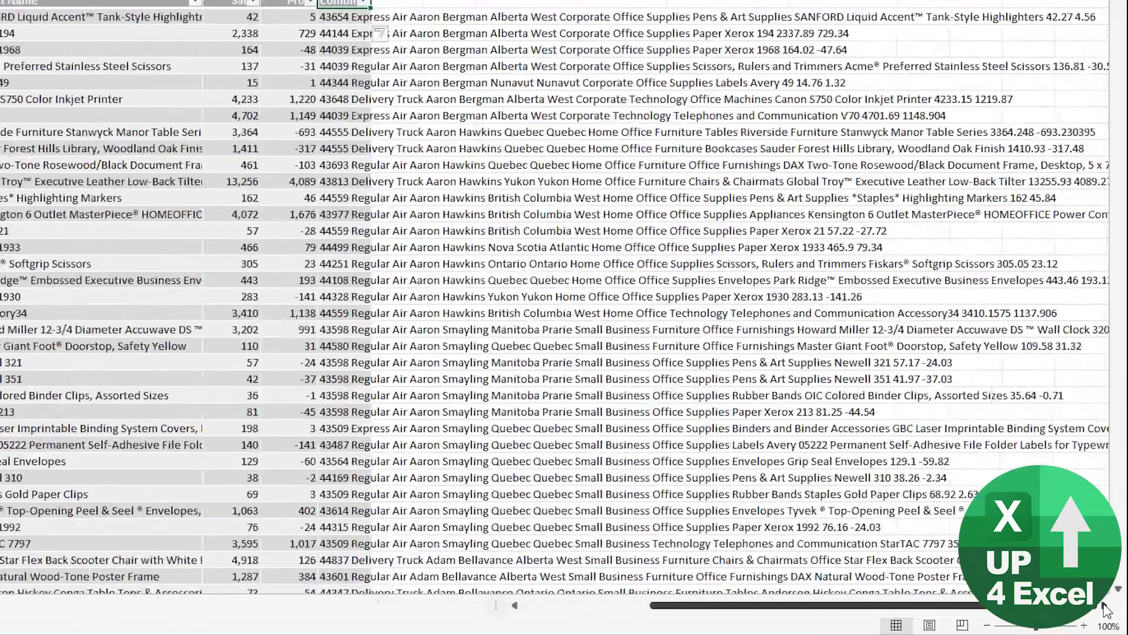
{"action": "left_click", "coordinate": [1104, 606]}
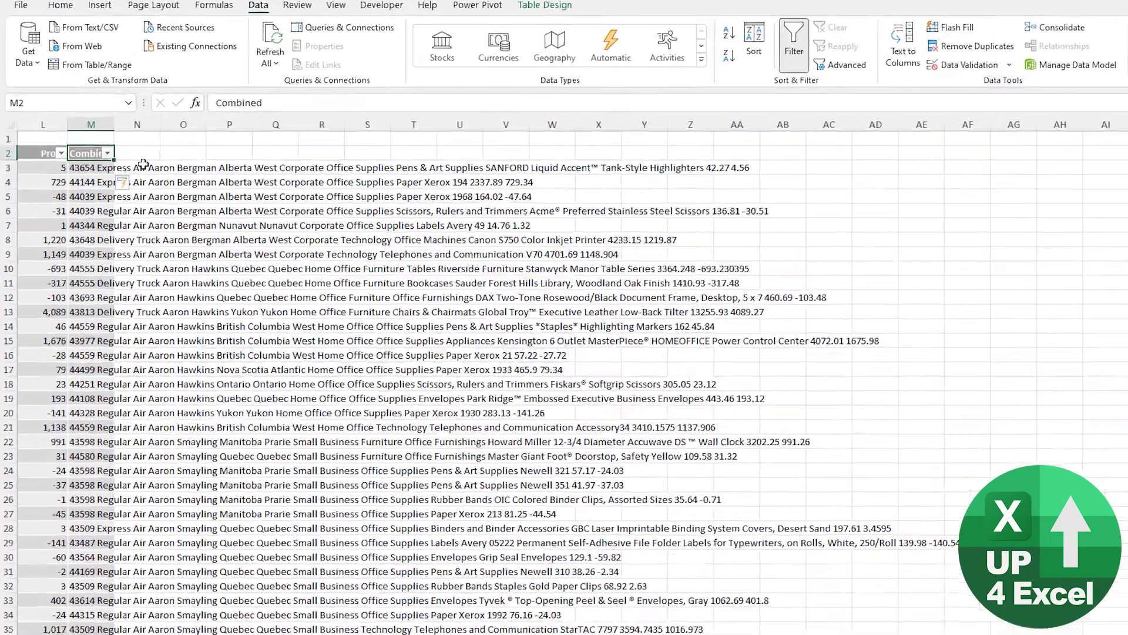
Step: Filter the Combined column by searching for office
{"action": "key", "text": "alt+Down"}
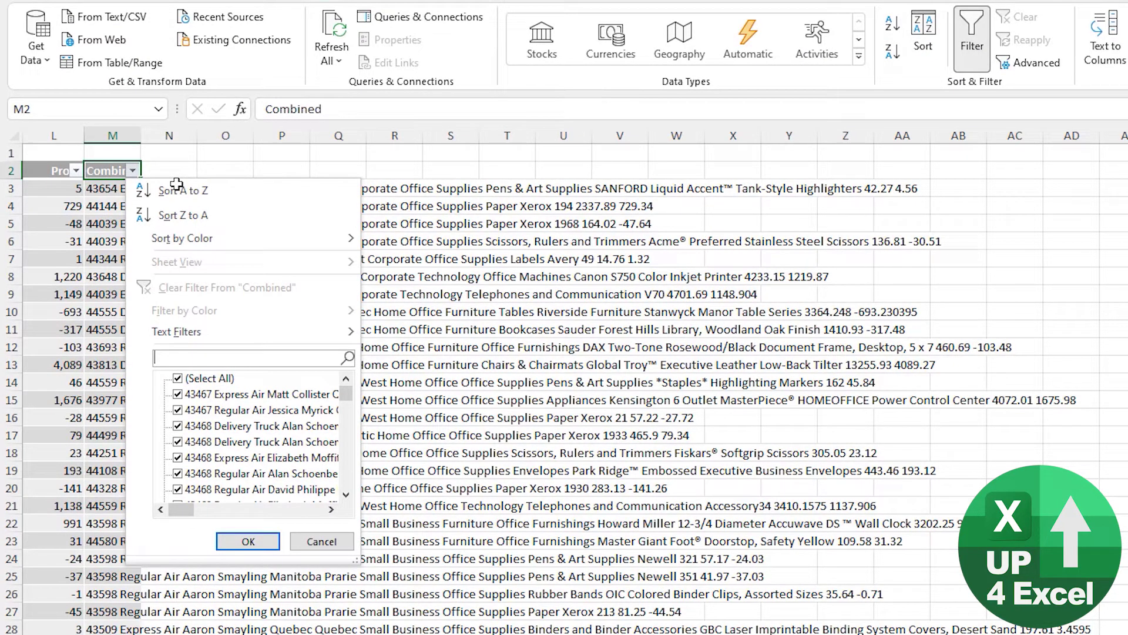
{"action": "type", "text": "office"}
{"action": "key", "text": "Return"}
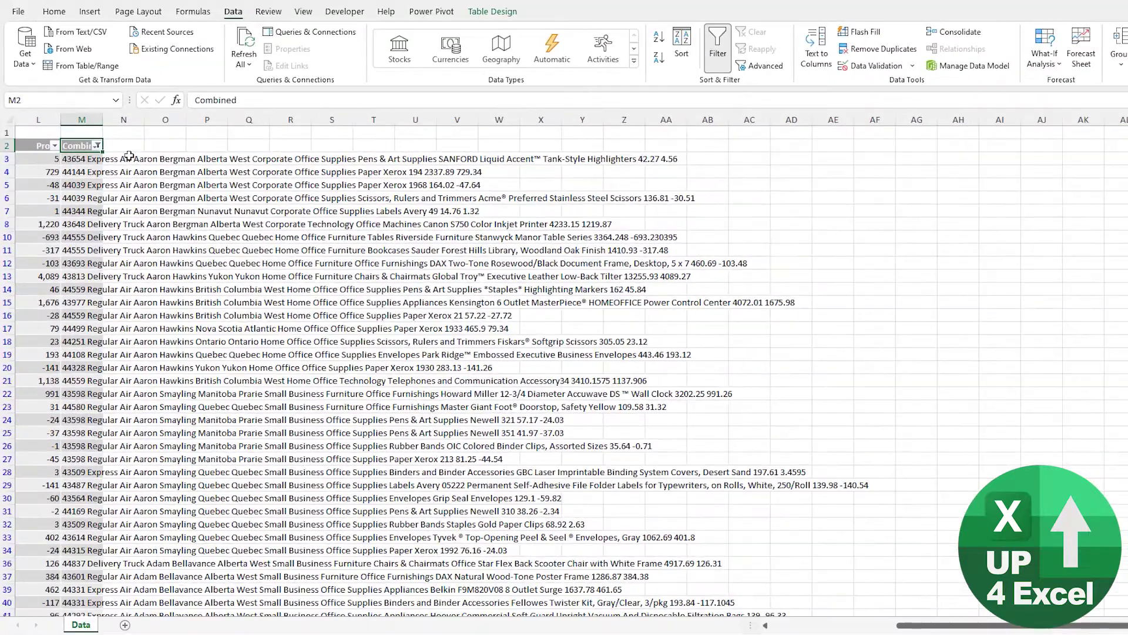
Step: Inspect the remaining rows for office matches like Home Office, Office Supplies and Park Ridge envelopes
{"action": "key", "text": "ctrl+Left"}
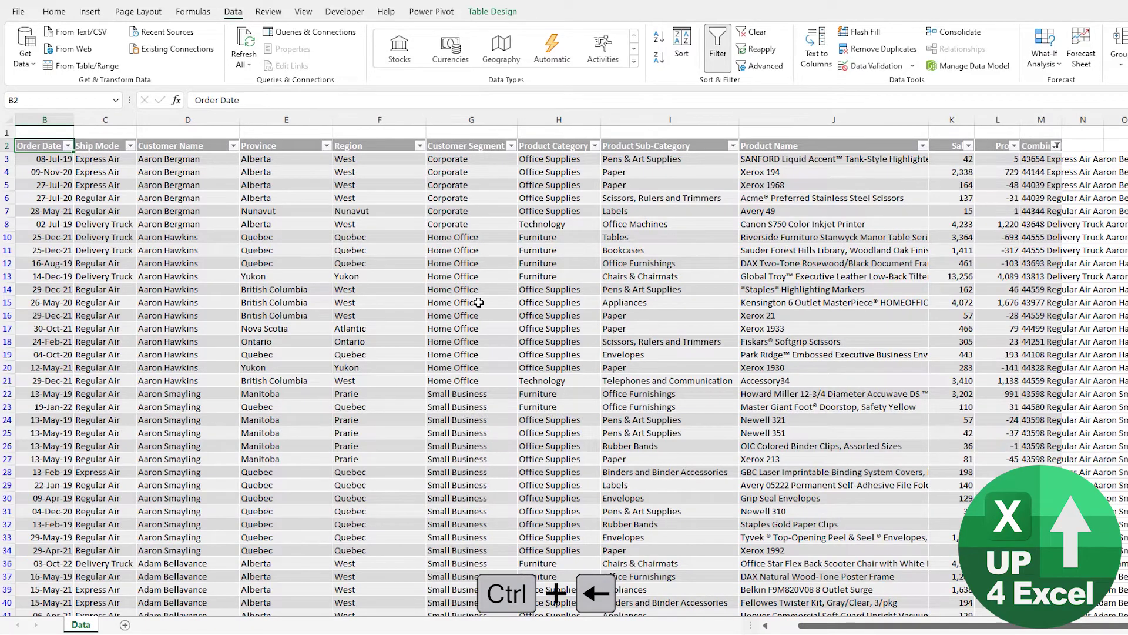
{"action": "left_click", "coordinate": [476, 301]}
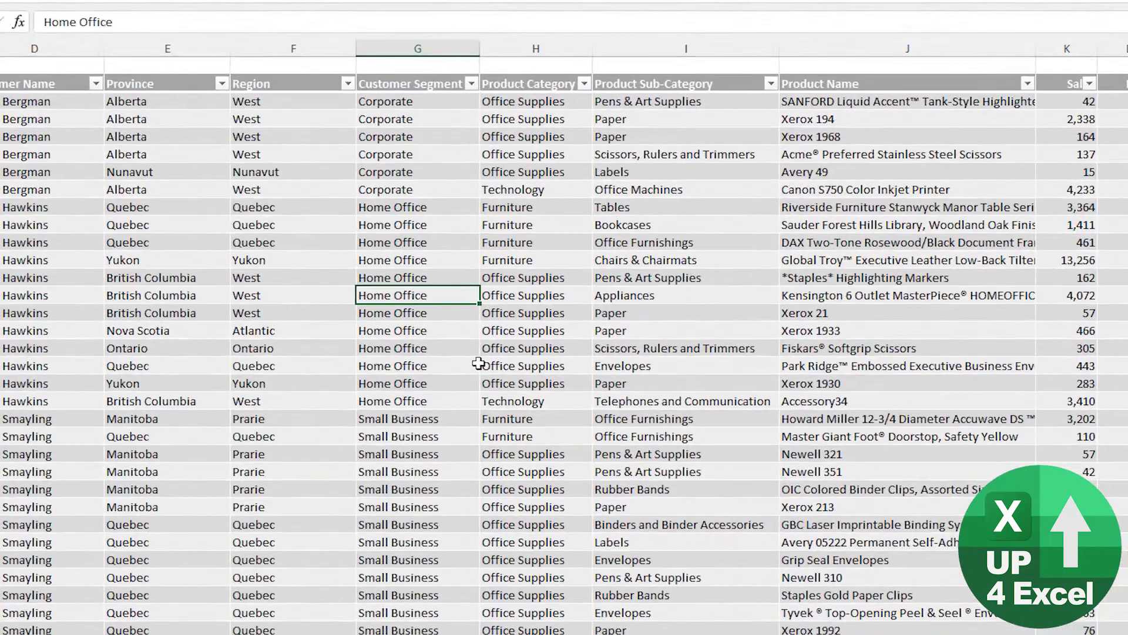
{"action": "left_click", "coordinate": [531, 300]}
{"action": "left_click", "coordinate": [405, 154]}
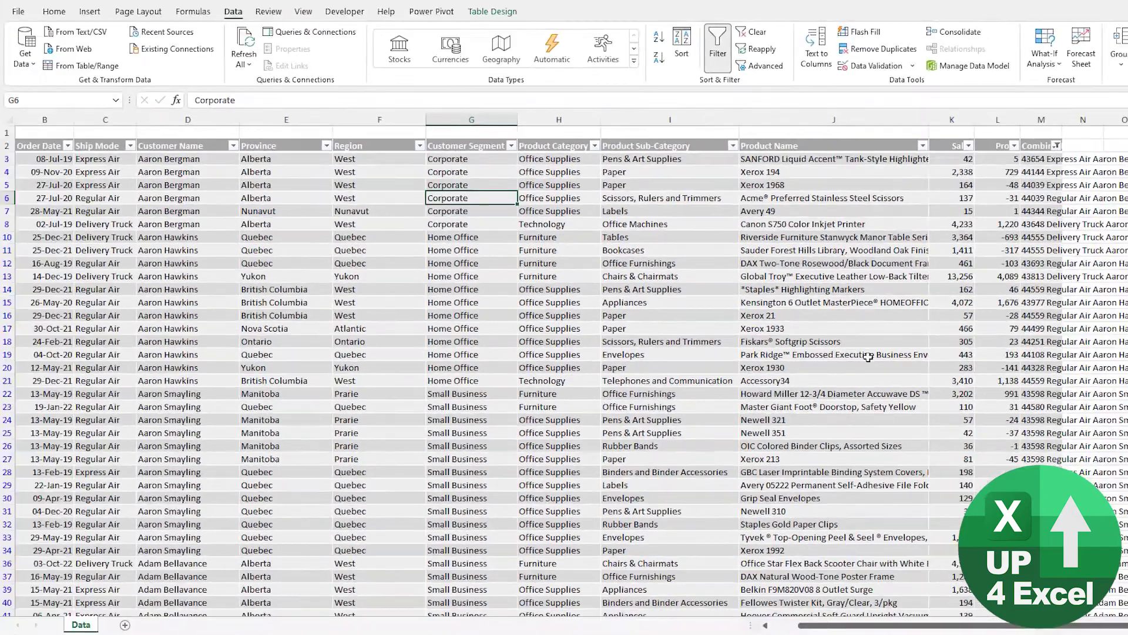
{"action": "left_click", "coordinate": [881, 366]}
{"action": "left_click", "coordinate": [675, 426]}
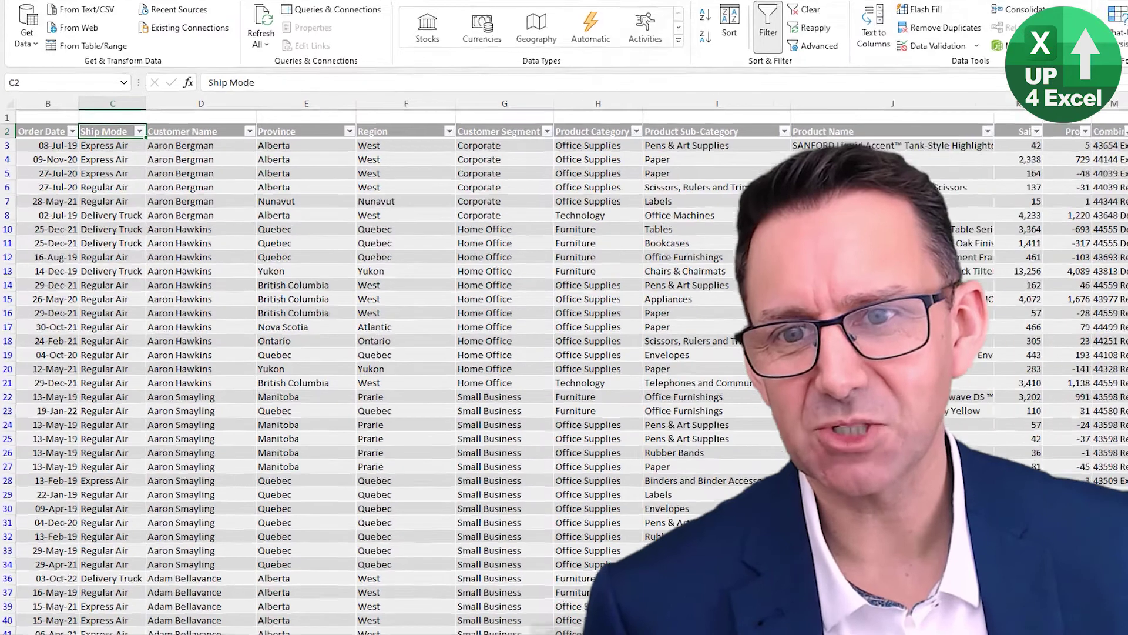
{"action": "key", "text": "alt+Down"}
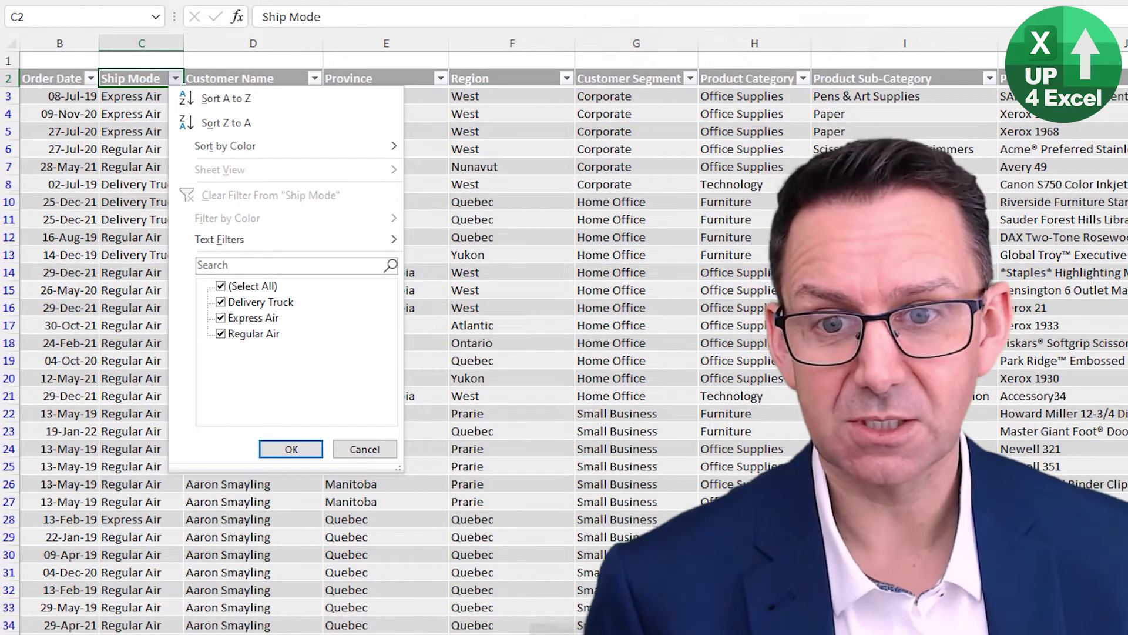
{"action": "key", "text": "f"}
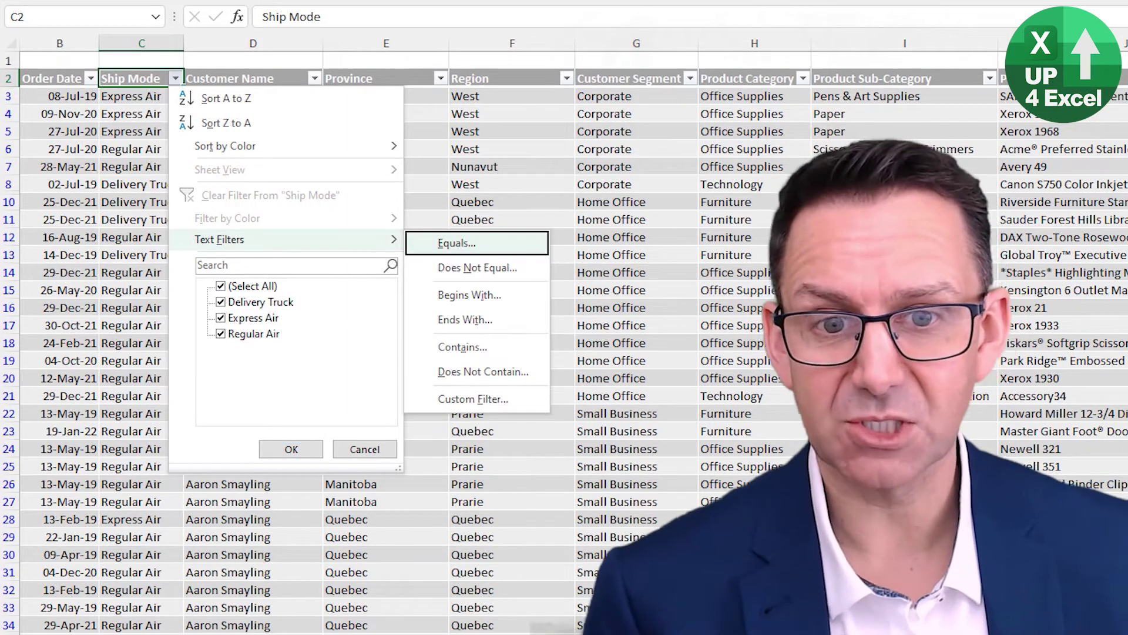
{"action": "key", "text": "Escape"}
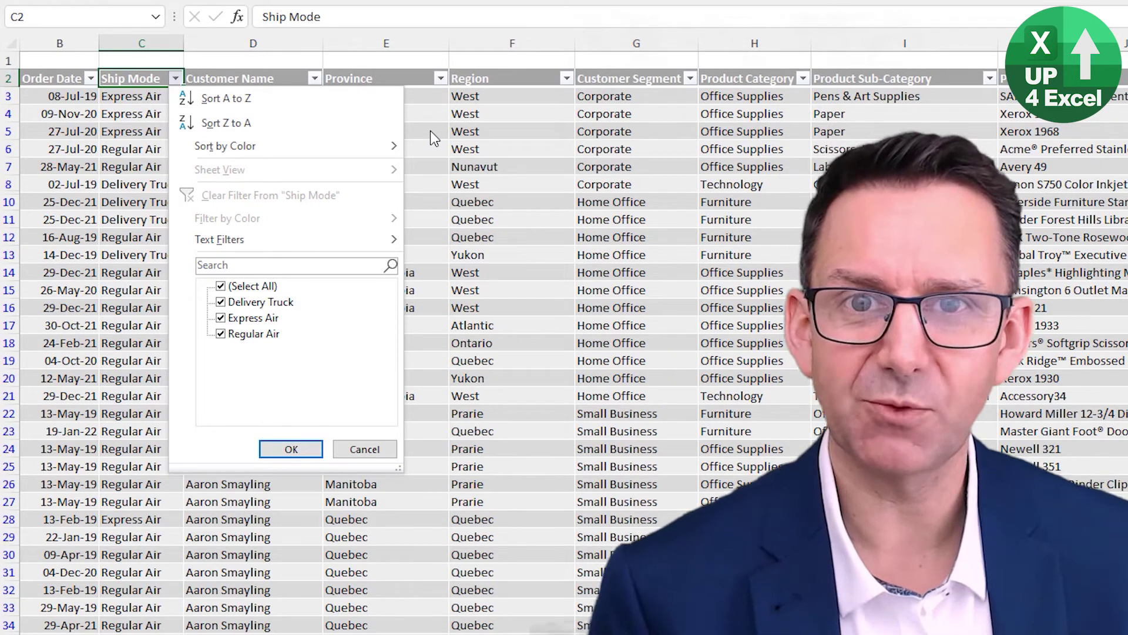
{"action": "key", "text": "Escape"}
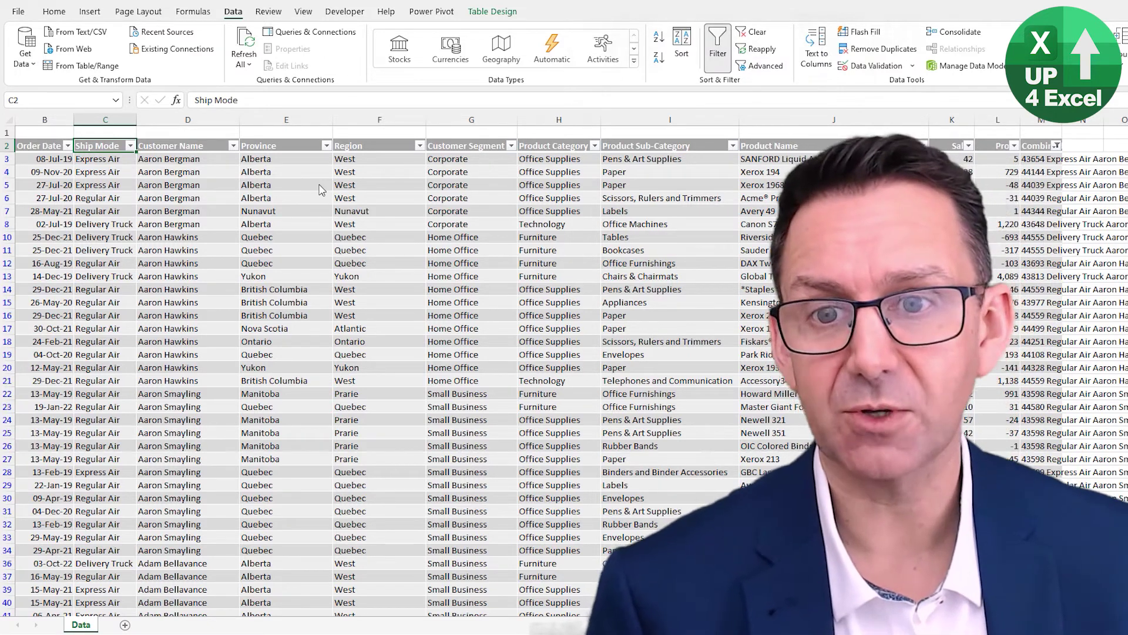
Step: Toggle AutoFilter off and on with Ctrl+Shift+L, then close Ship Mode's filter list unchanged
{"action": "key", "text": "ctrl+shift+l"}
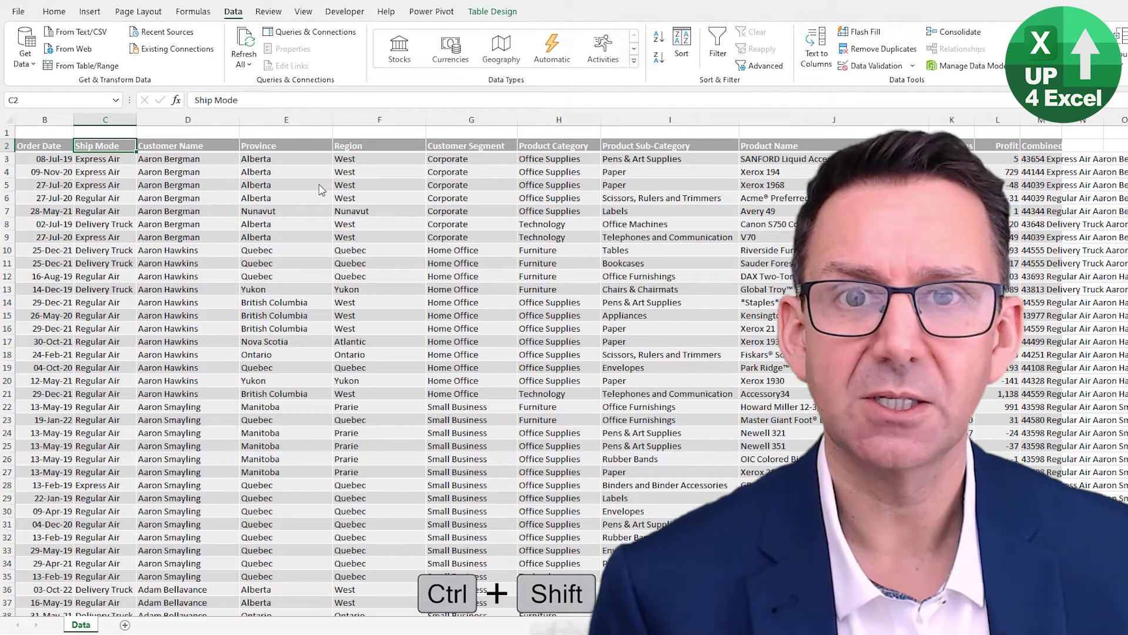
{"action": "key", "text": "ctrl+shift+l"}
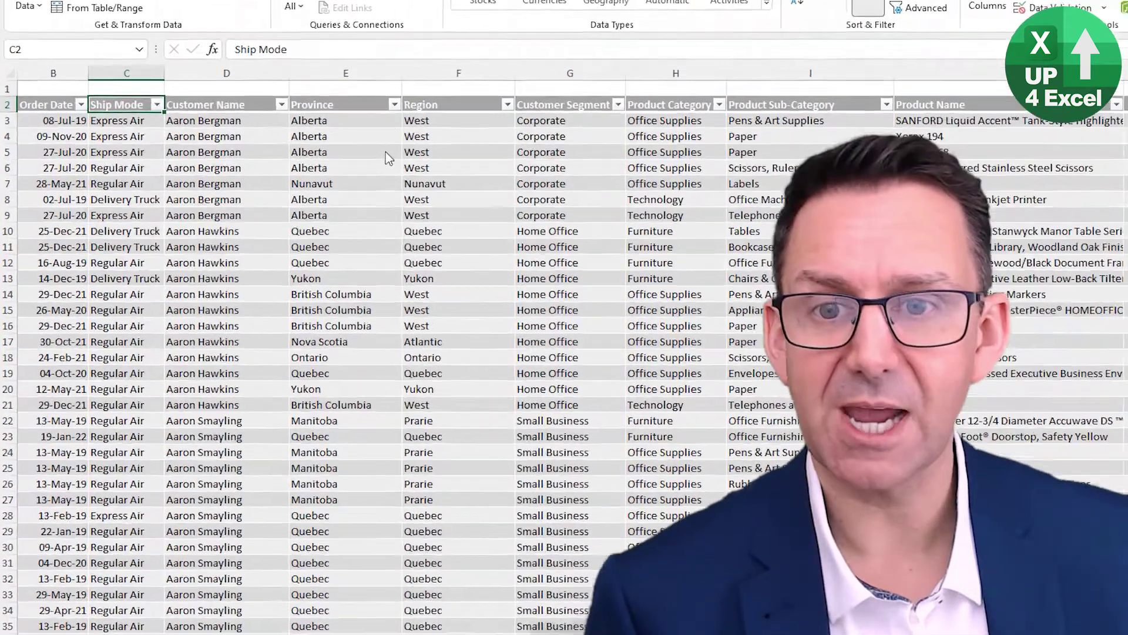
{"action": "key", "text": "alt+Down"}
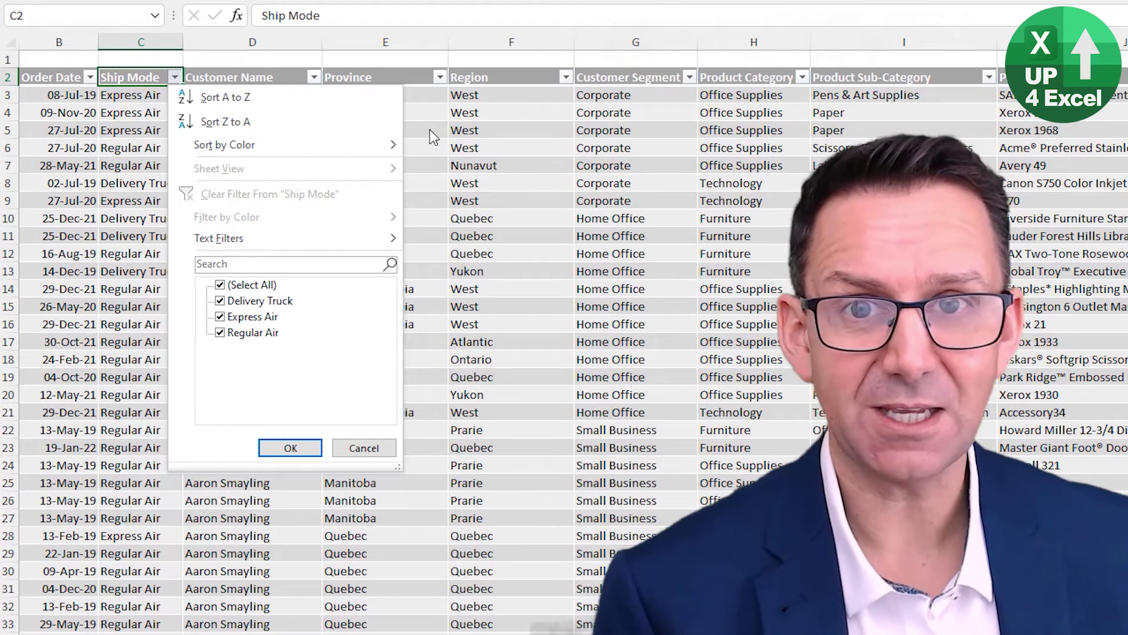
{"action": "left_click", "coordinate": [368, 266]}
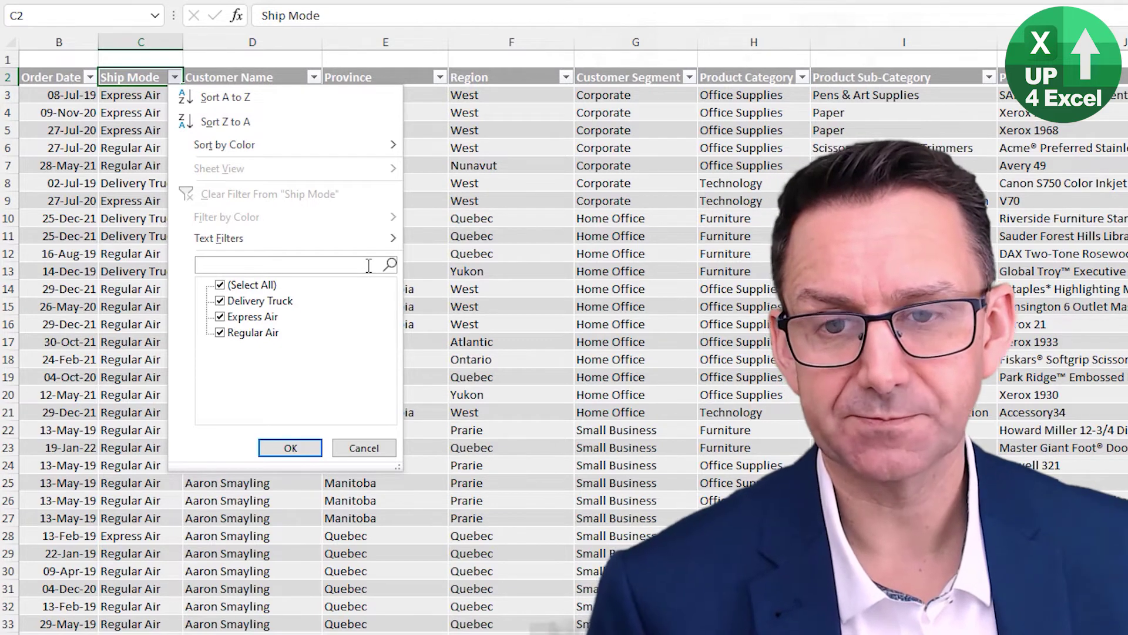
{"action": "key", "text": "Escape"}
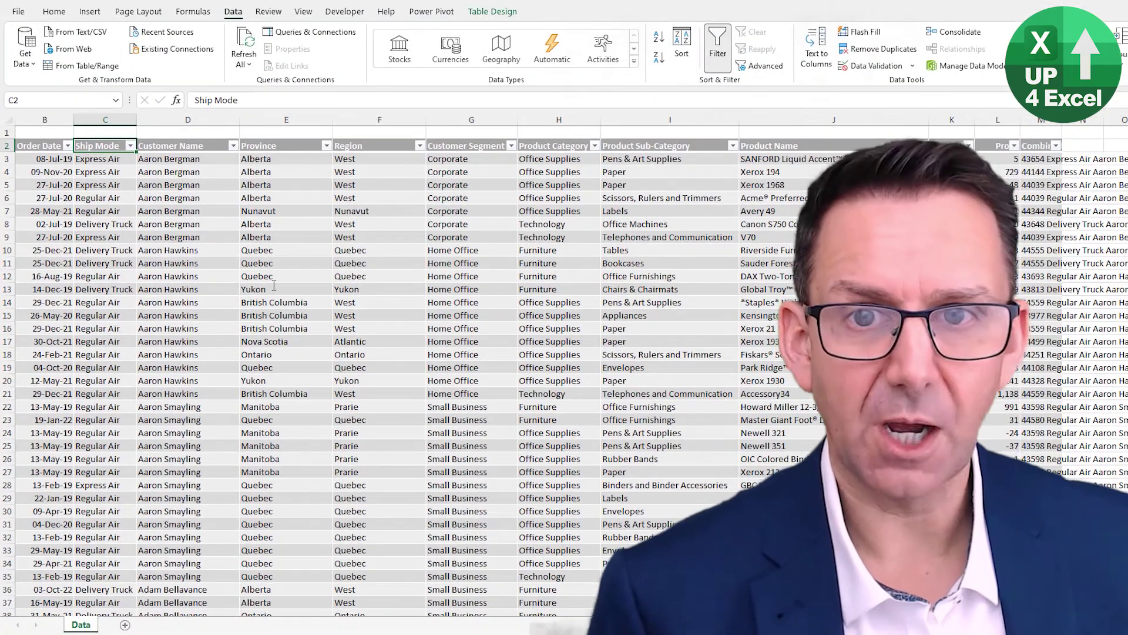
{"action": "key", "text": "alt"}
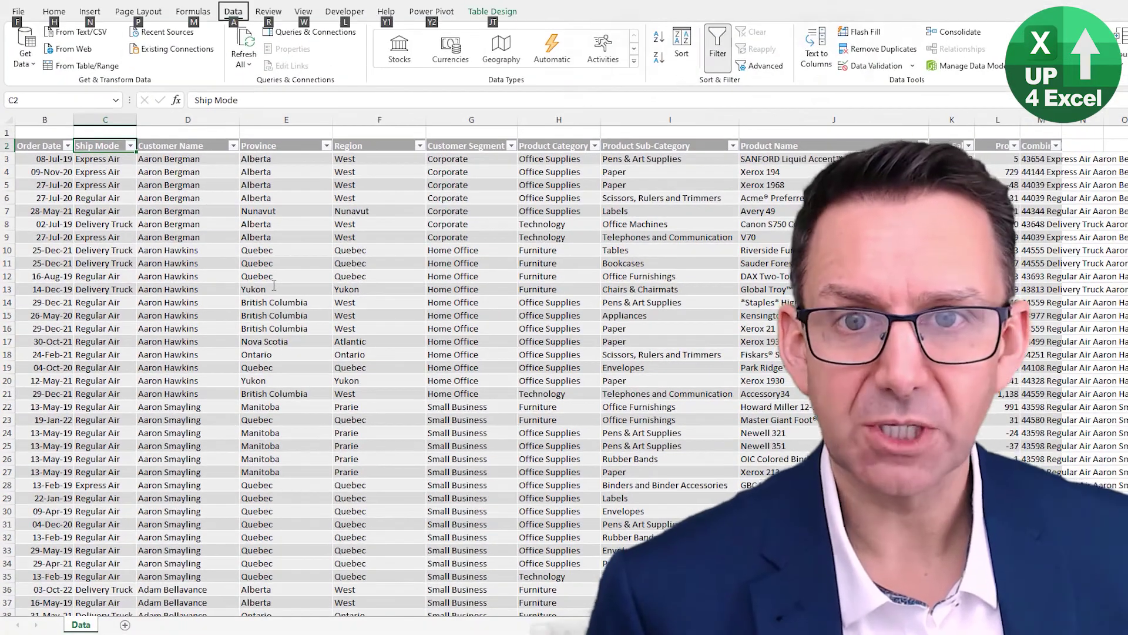